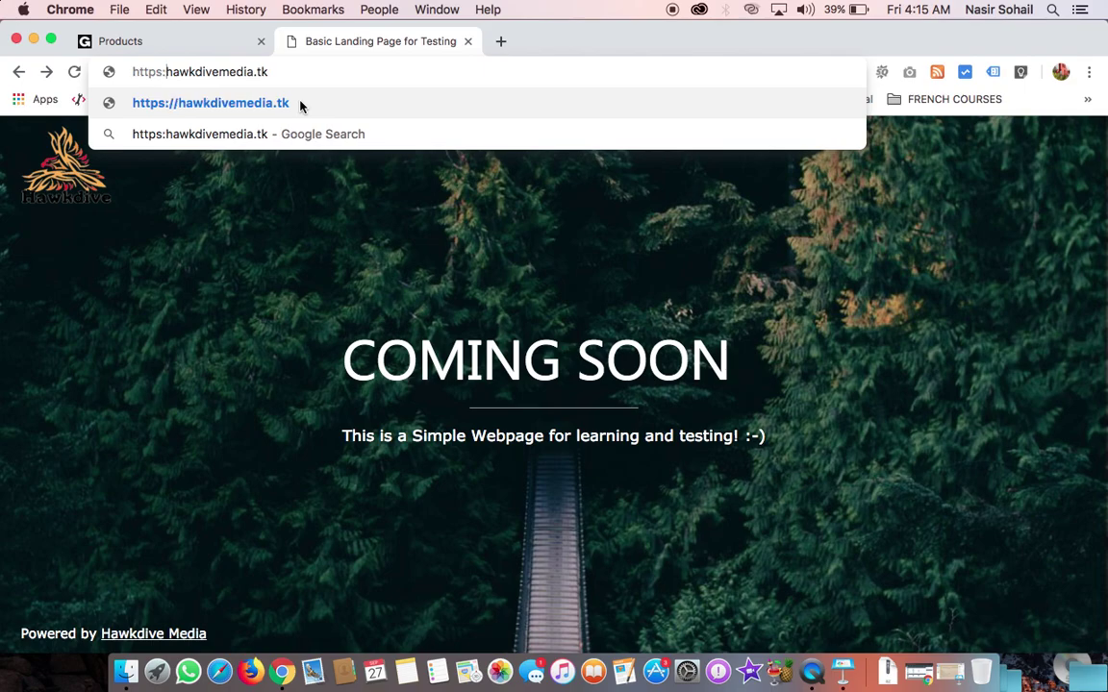
key("Return")
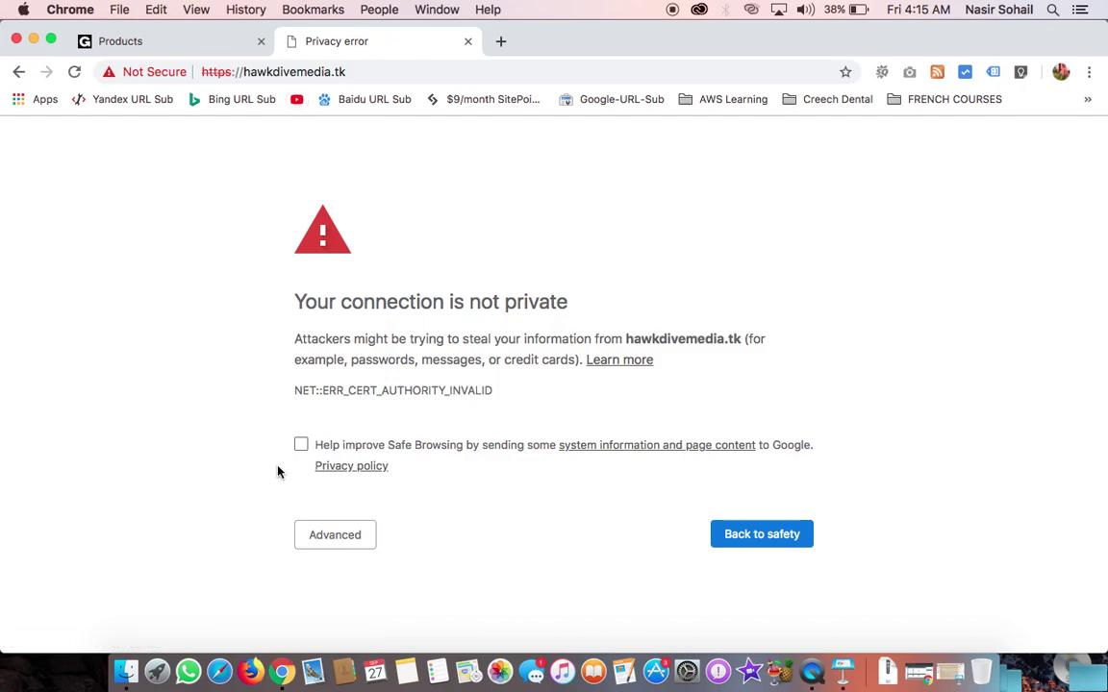
triple_click(435, 390)
left_click(438, 390)
left_click(23, 75)
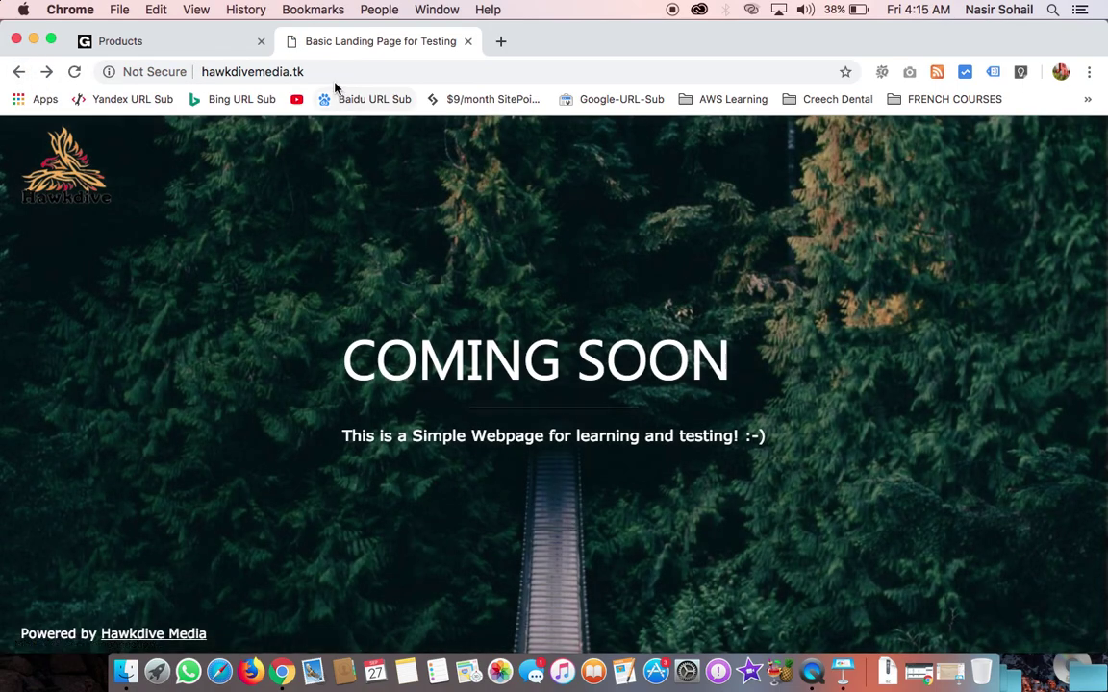
left_click(173, 50)
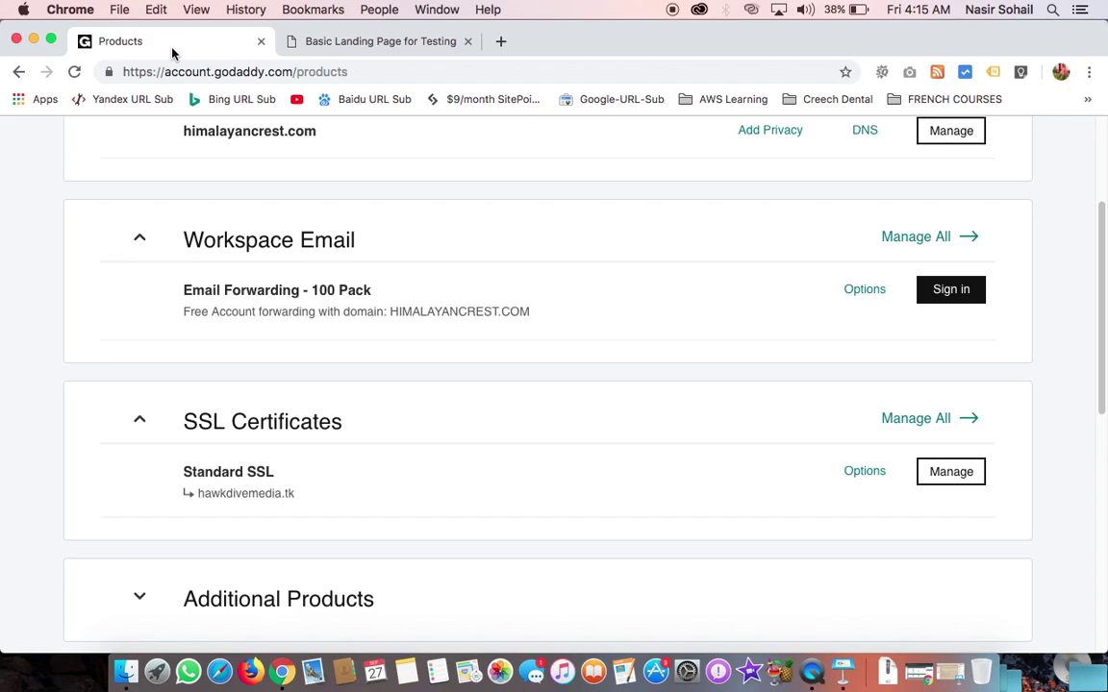
Step: Find and select the hawkdivemedia.tk domain line under the Standard SSL product
scroll(77, 153, "down", 10)
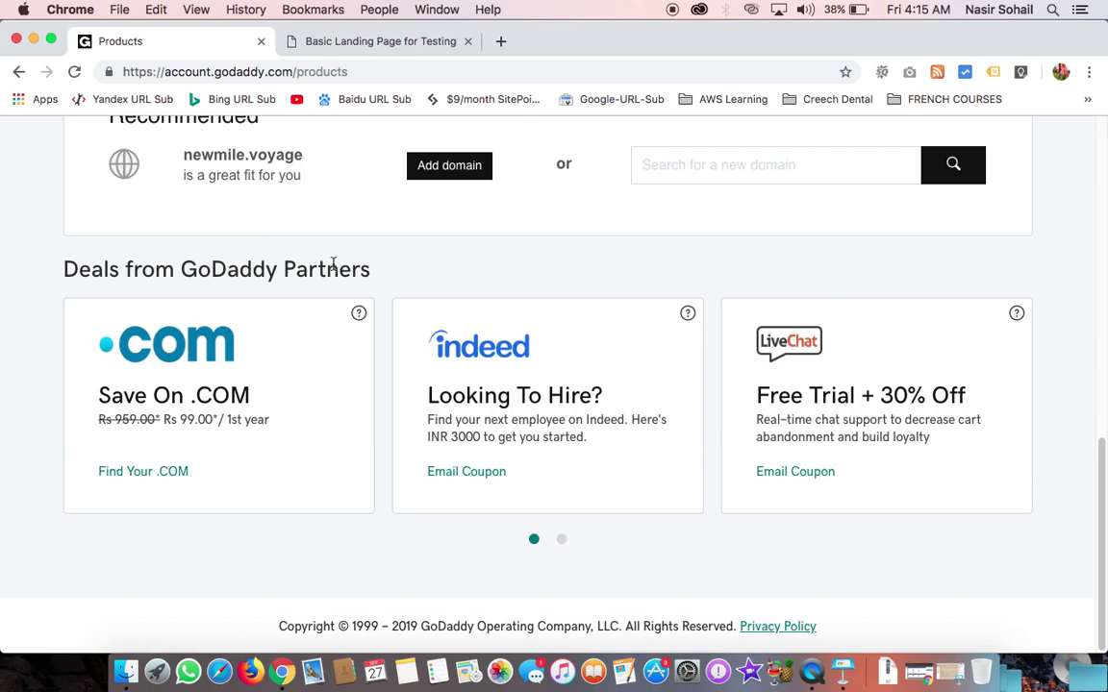
scroll(327, 279, "up", 15)
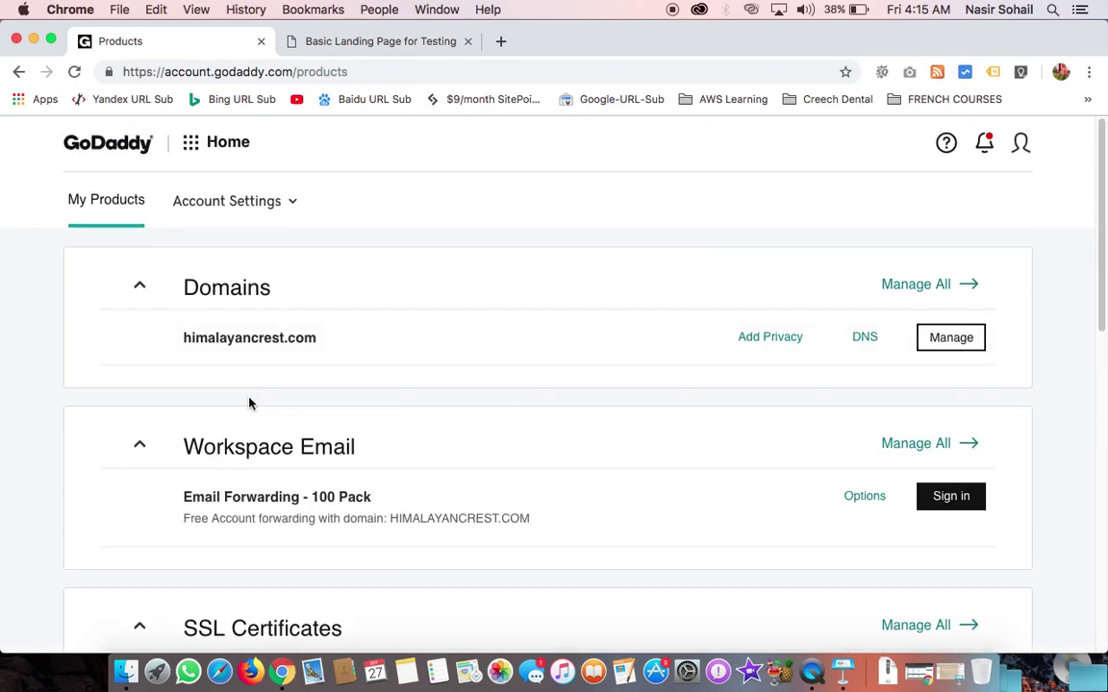
scroll(238, 381, "down", 6)
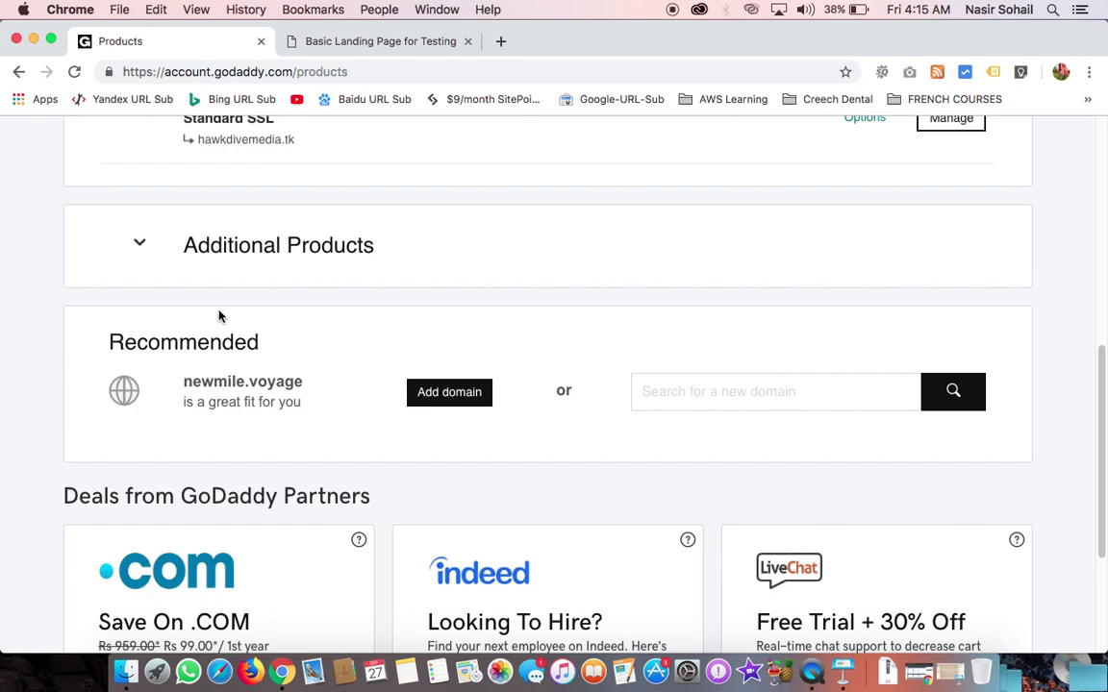
scroll(219, 315, "up", 8)
scroll(202, 416, "down", 2)
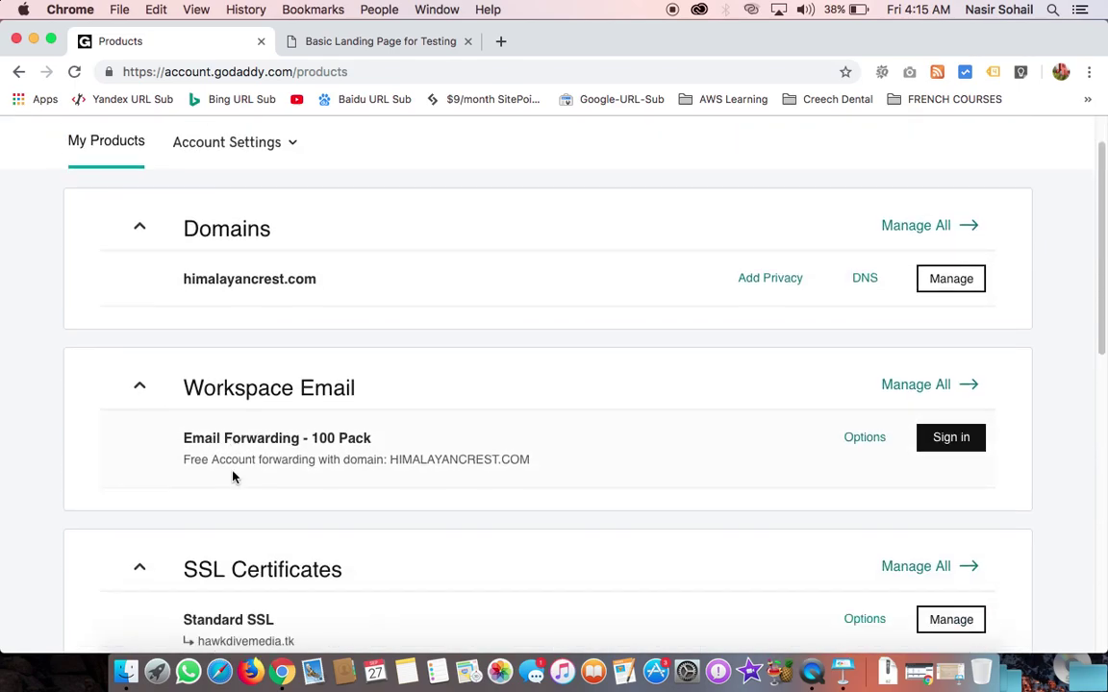
scroll(250, 544, "down", 1)
double_click(244, 594)
triple_click(261, 593)
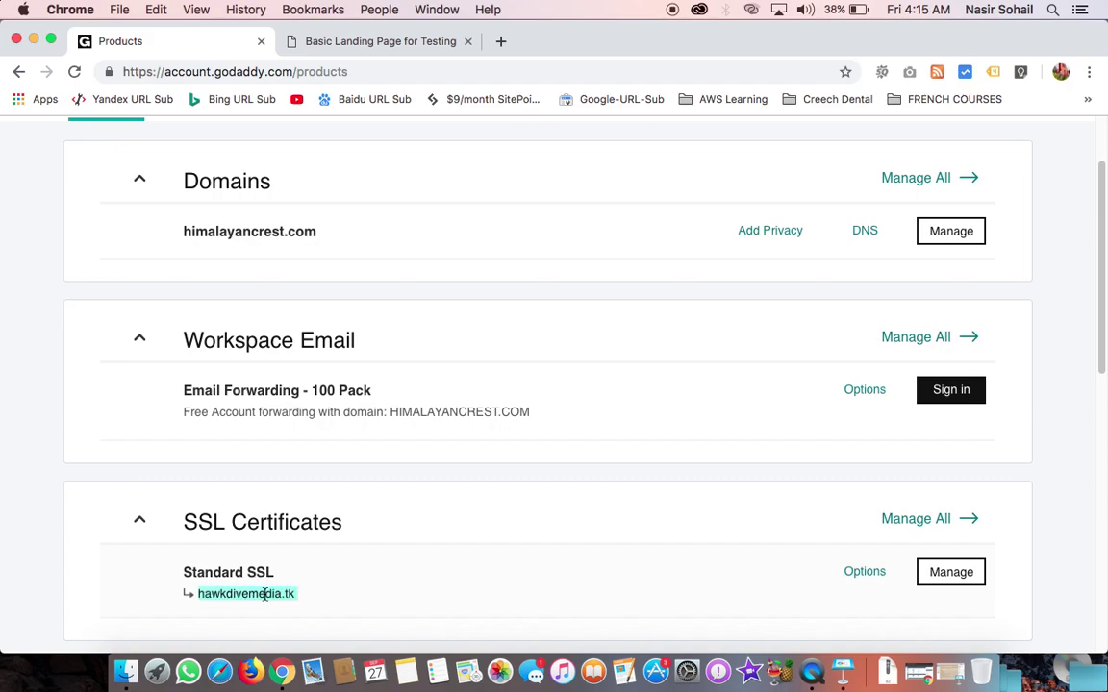
Step: Expand Additional Products, then bring the cPanel dashboard window back to the front
scroll(235, 522, "down", 4)
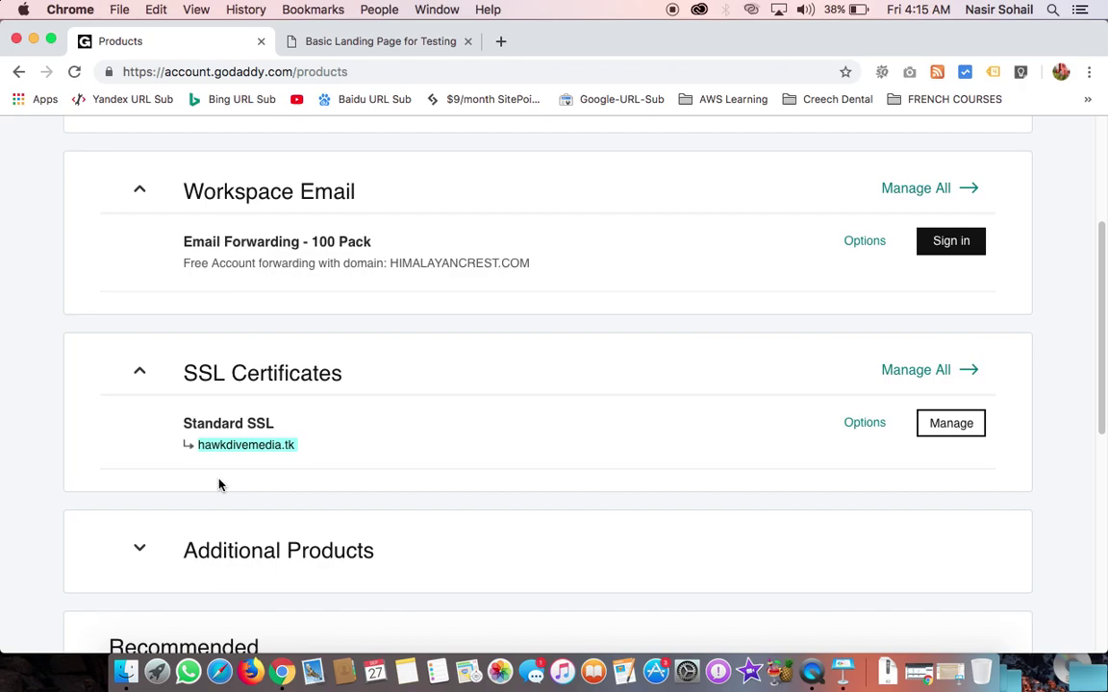
scroll(226, 476, "down", 1)
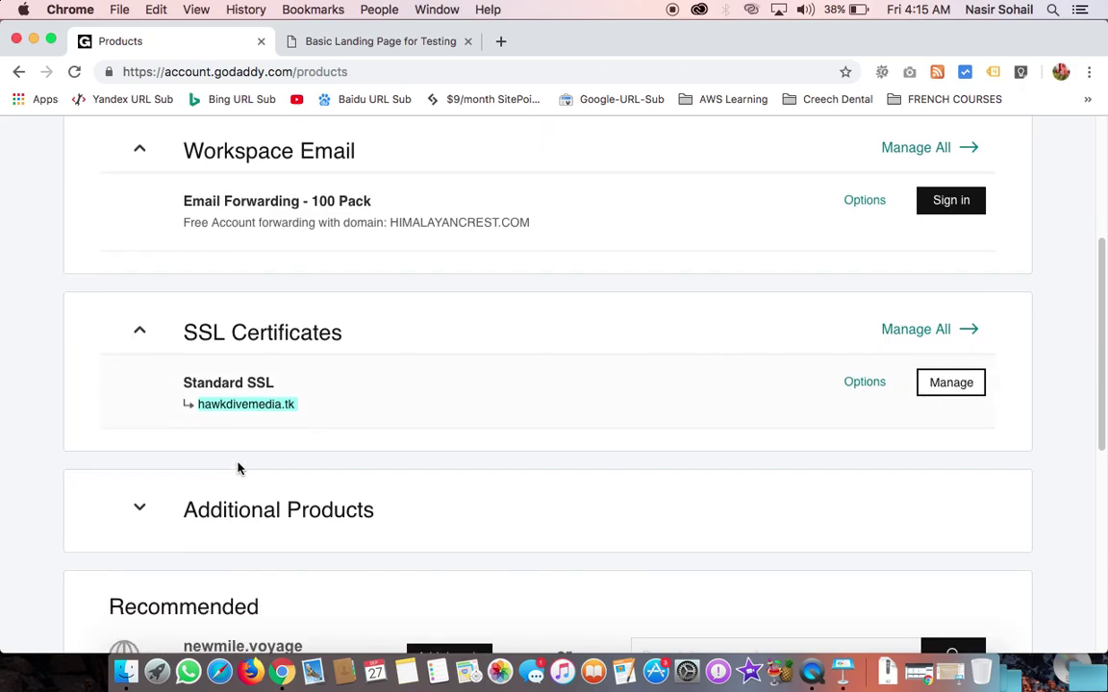
left_click(144, 506)
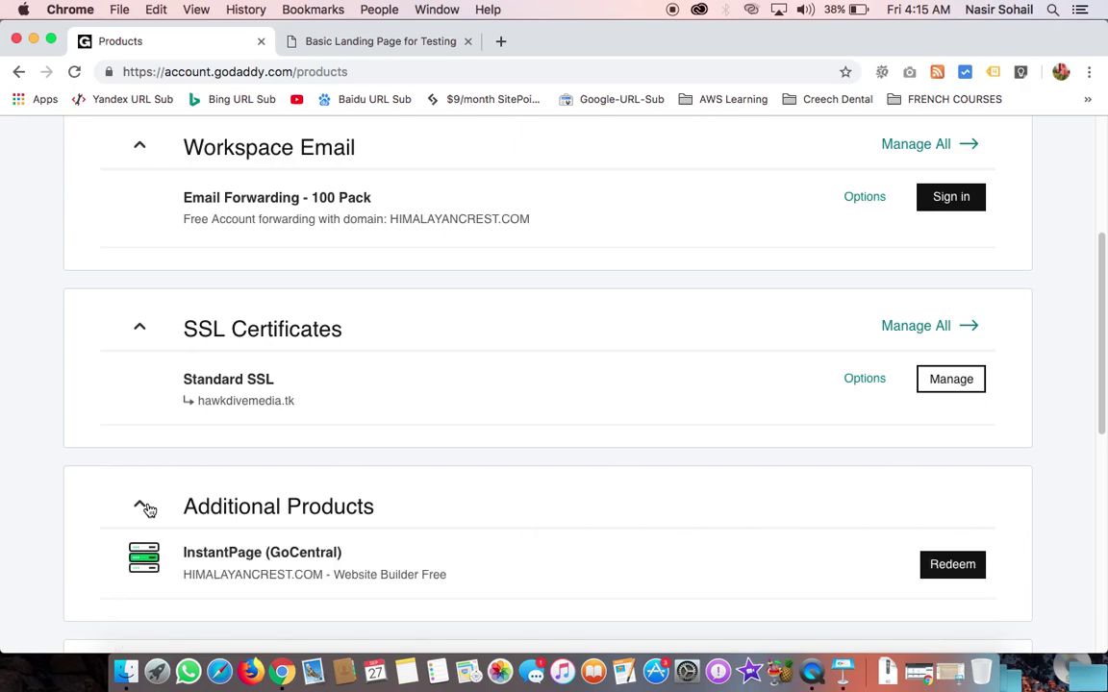
scroll(273, 611, "down", 1)
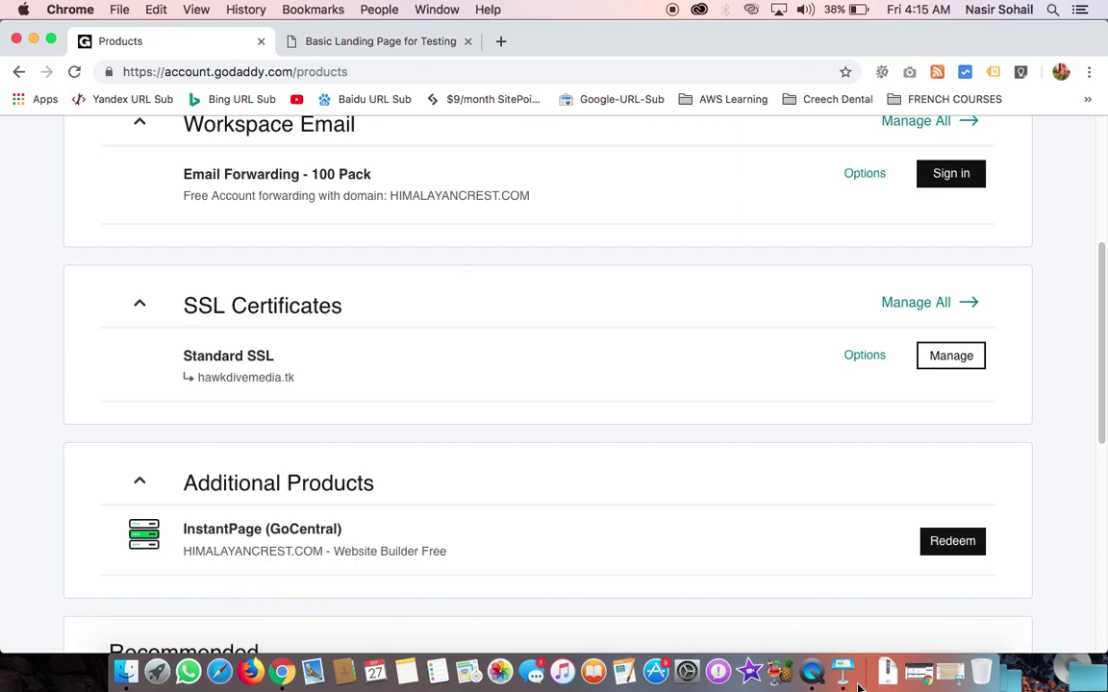
left_click(923, 674)
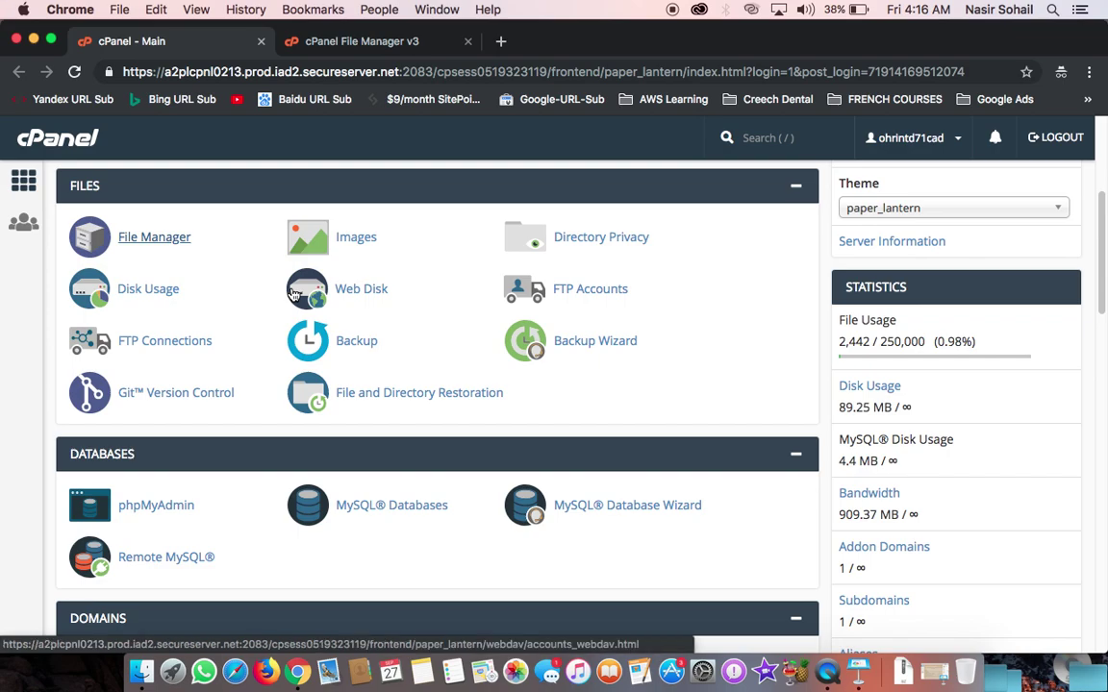
left_click(295, 39)
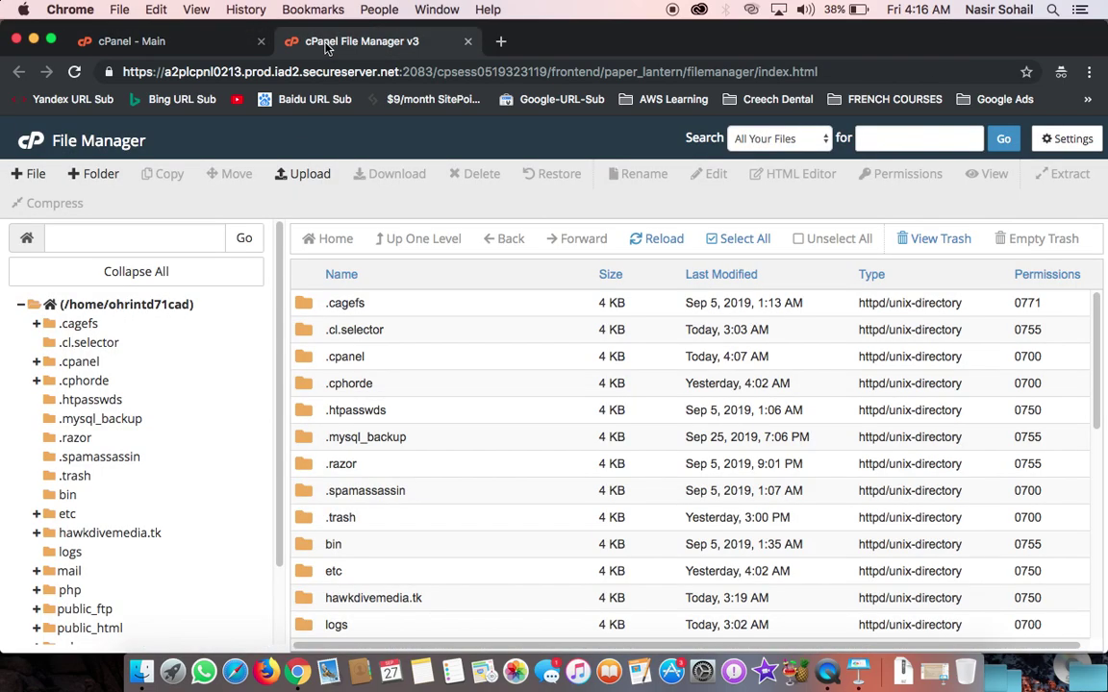
scroll(154, 490, "down", 2)
left_click(108, 444)
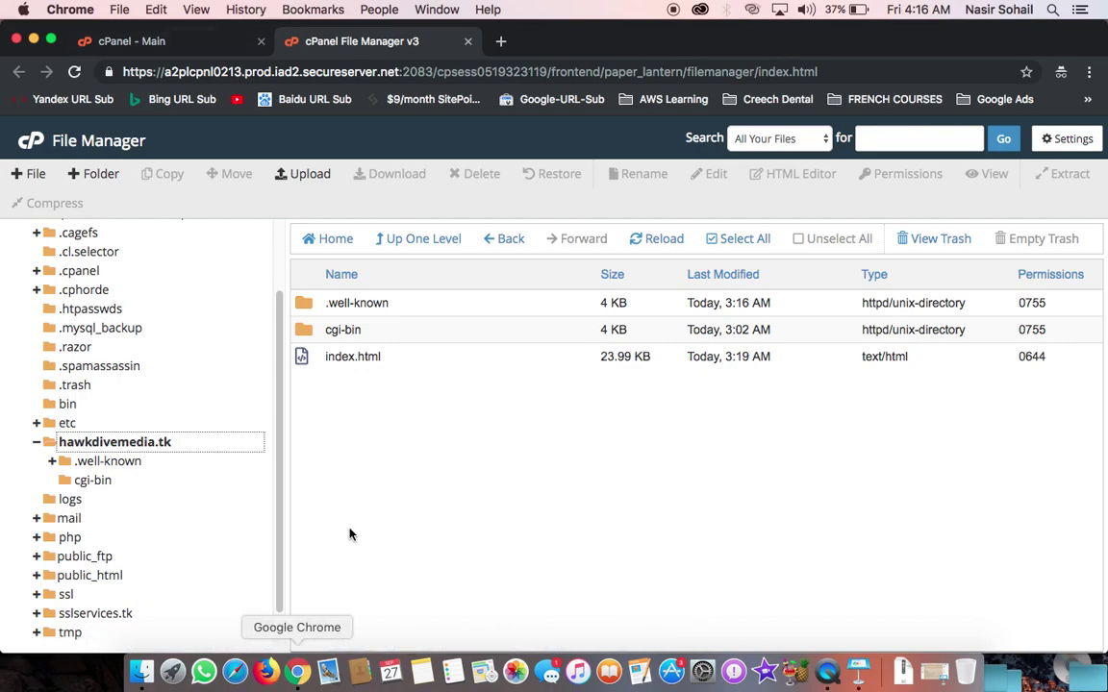
left_click(172, 46)
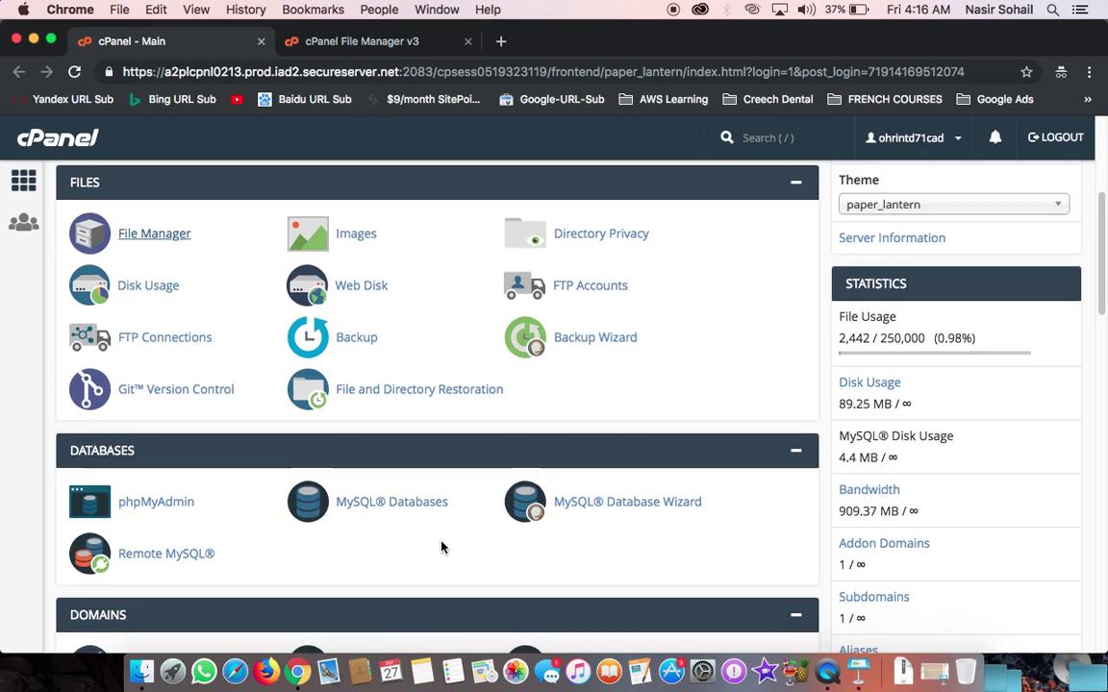
Step: Open SSL/TLS under Security and go to the certificate signing requests page
scroll(441, 545, "down", 2)
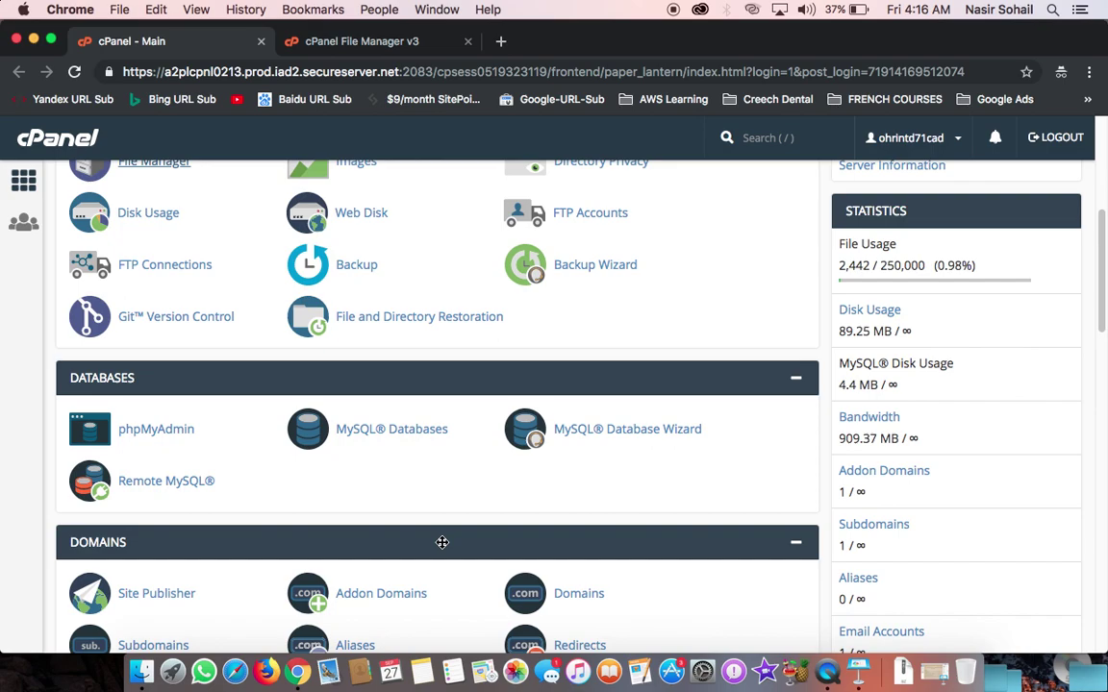
scroll(442, 543, "down", 5)
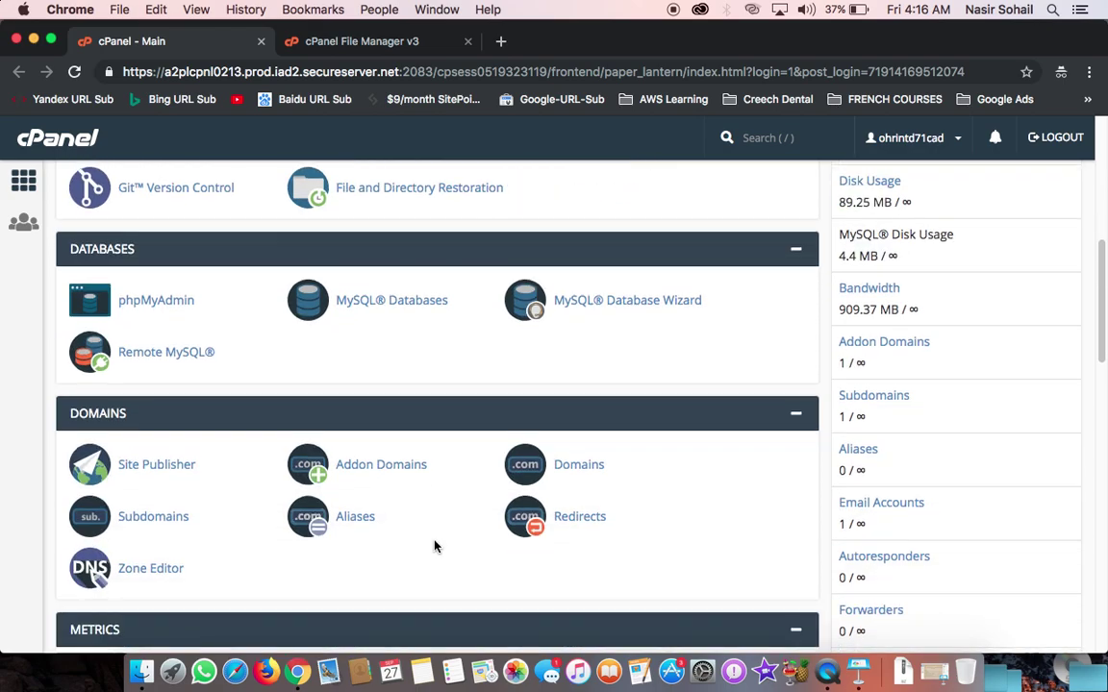
scroll(434, 541, "down", 6)
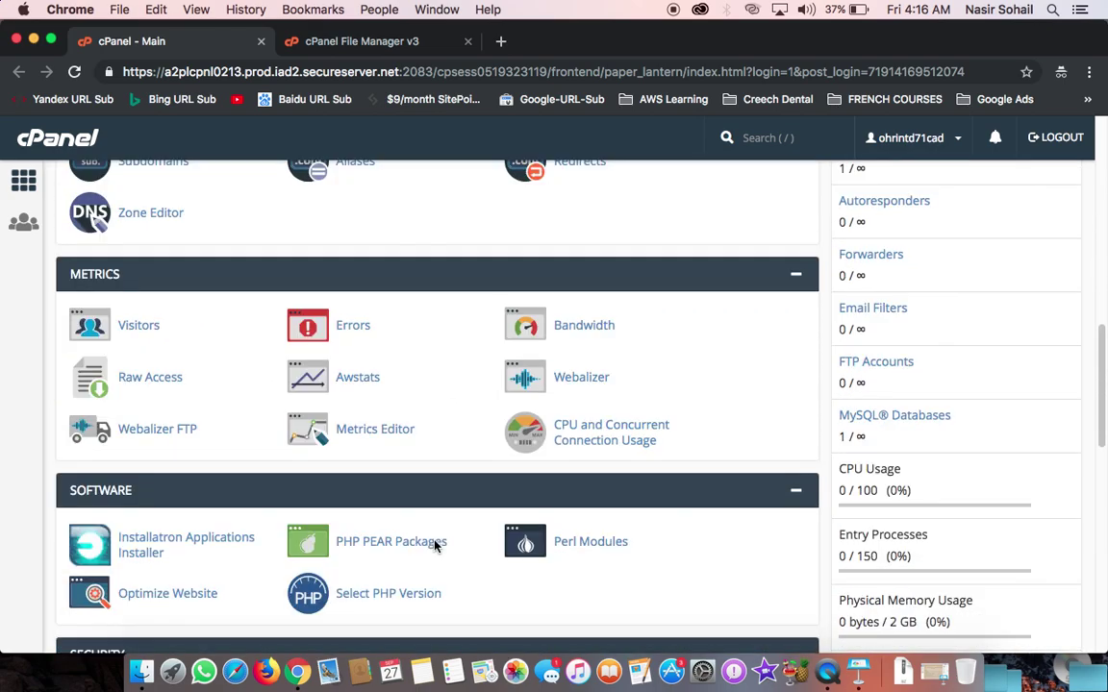
scroll(118, 516, "down", 9)
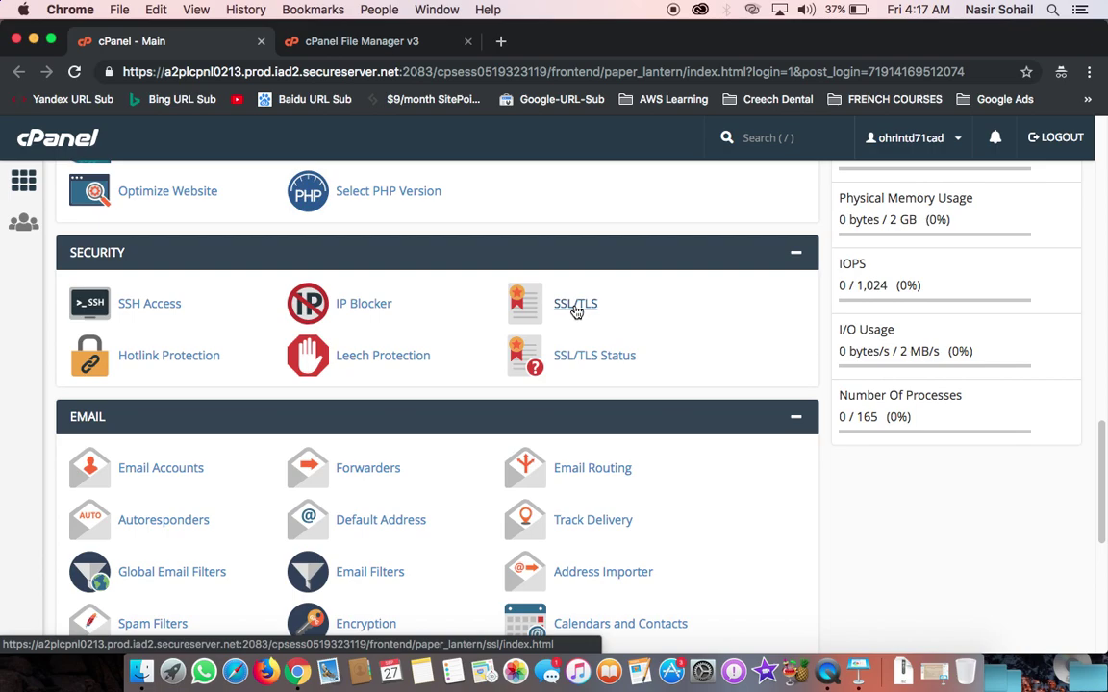
left_click(577, 307)
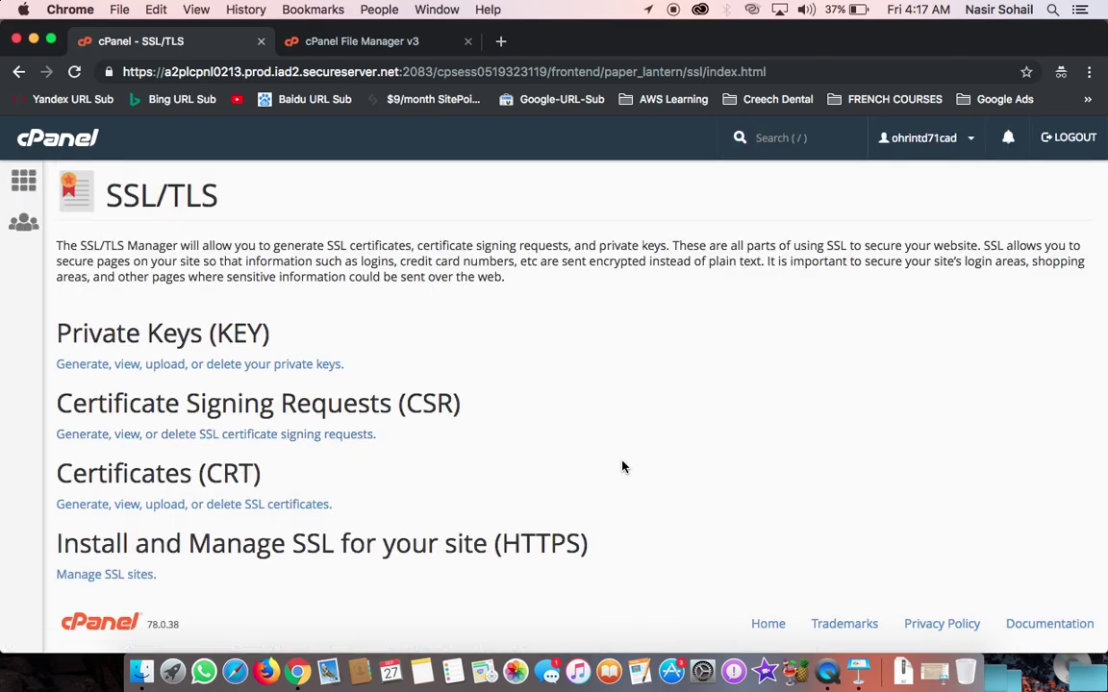
scroll(620, 464, "down", 1)
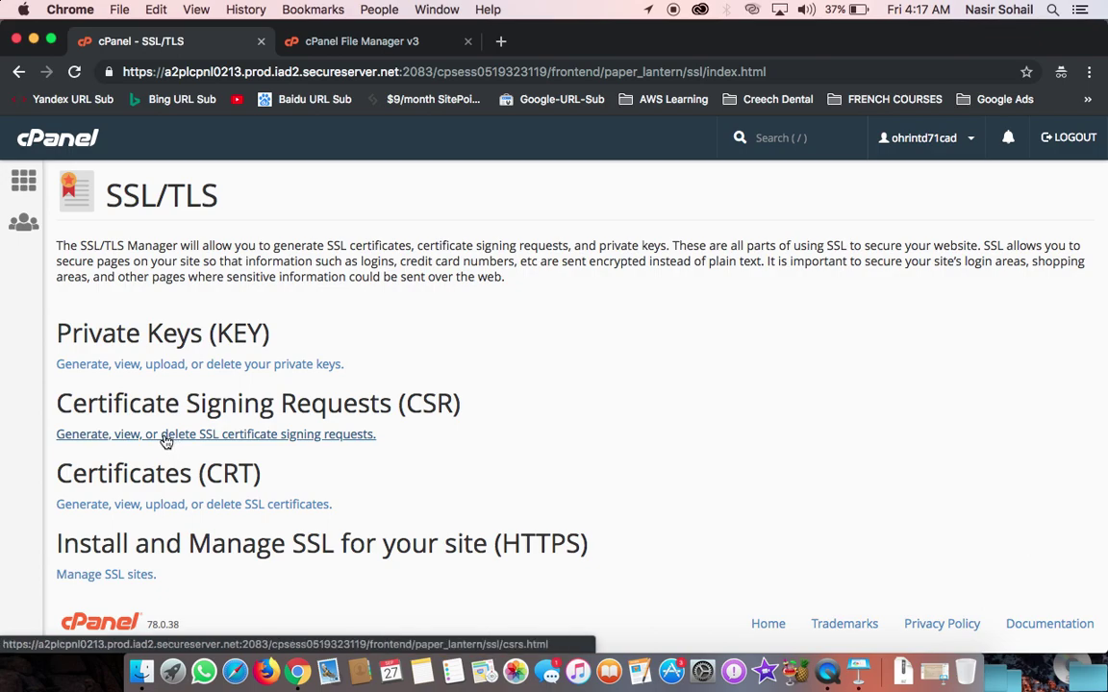
left_click(102, 444)
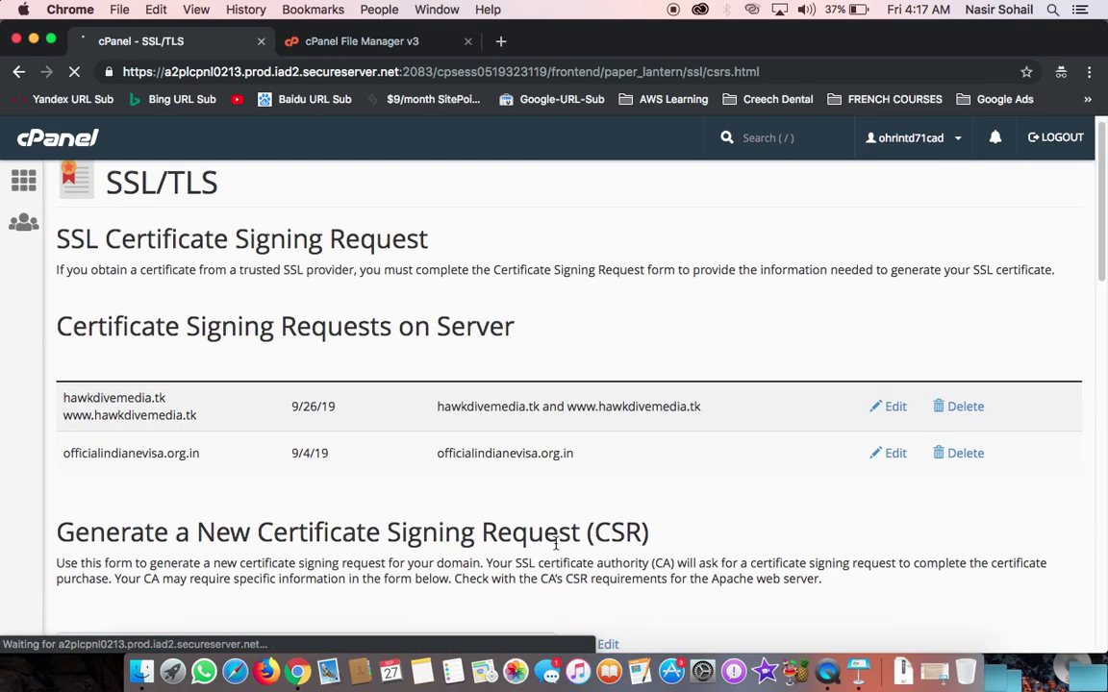
scroll(555, 543, "down", 15)
scroll(555, 543, "up", 10)
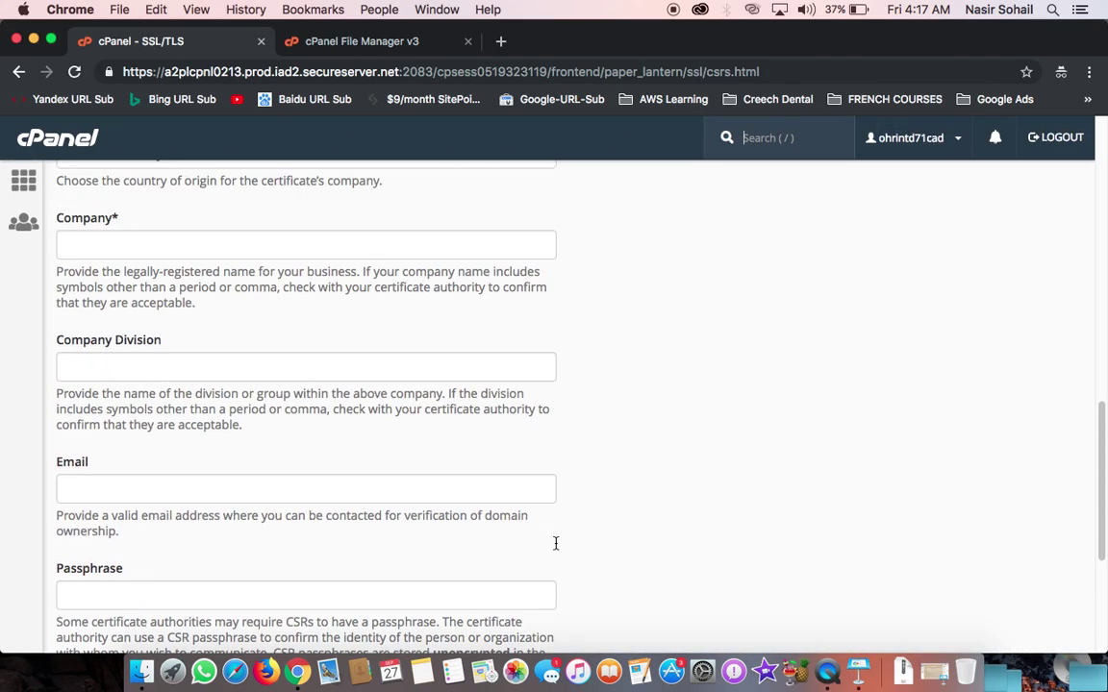
scroll(555, 543, "up", 5)
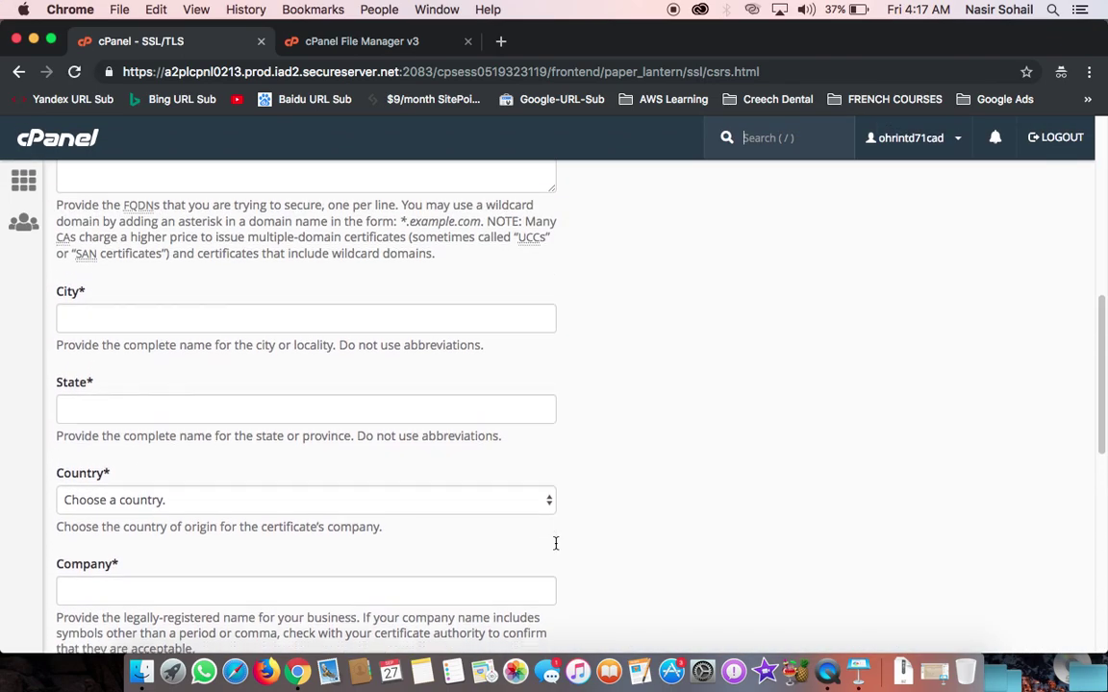
scroll(554, 544, "up", 3)
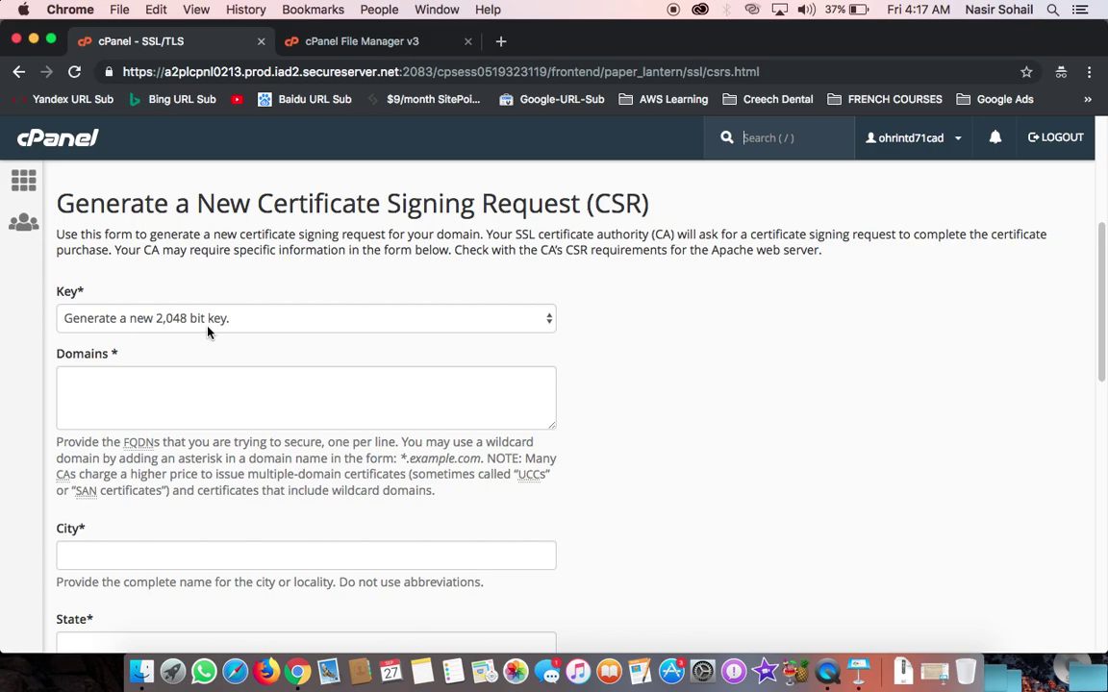
left_click(140, 394)
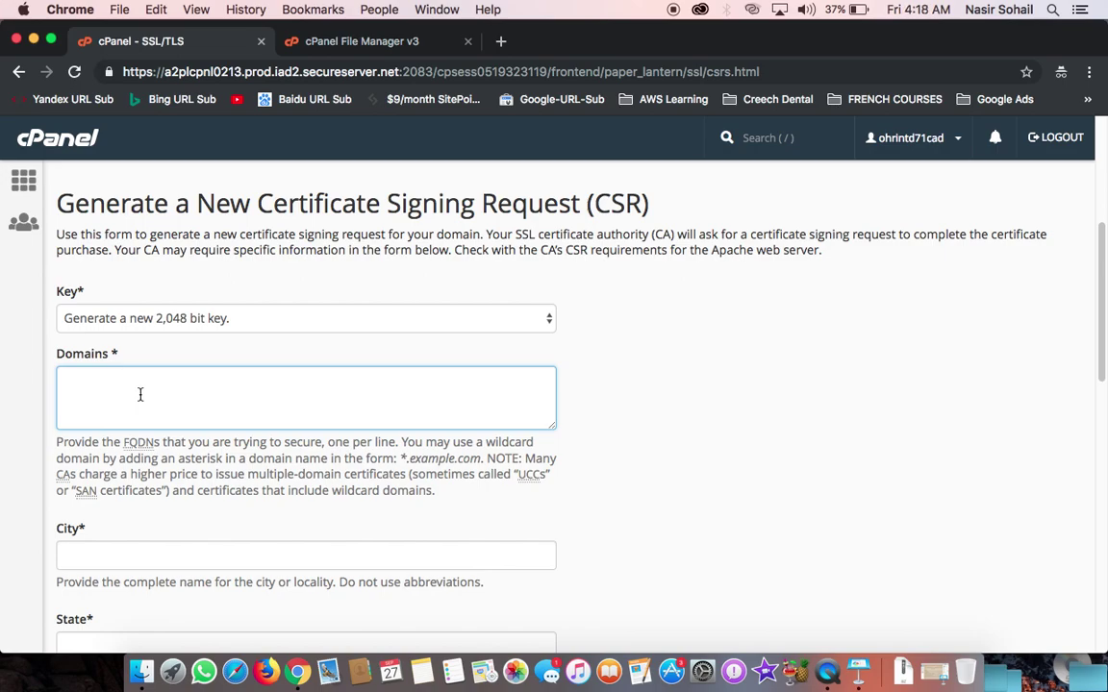
type("sss")
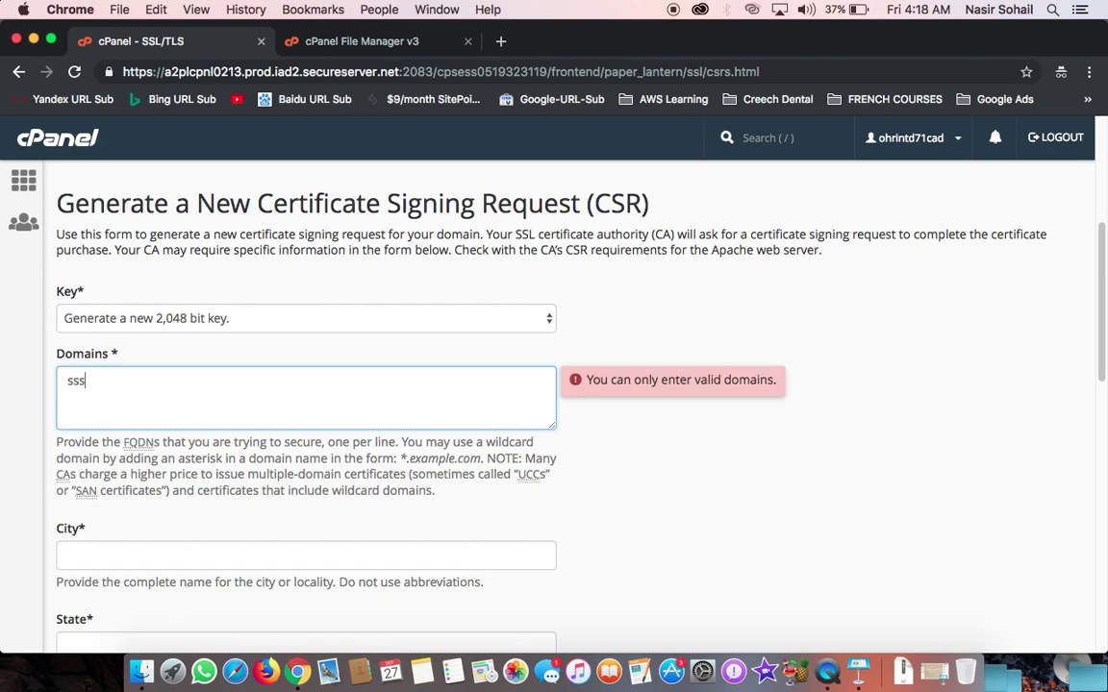
key("BackSpace")
type("lservices.tk")
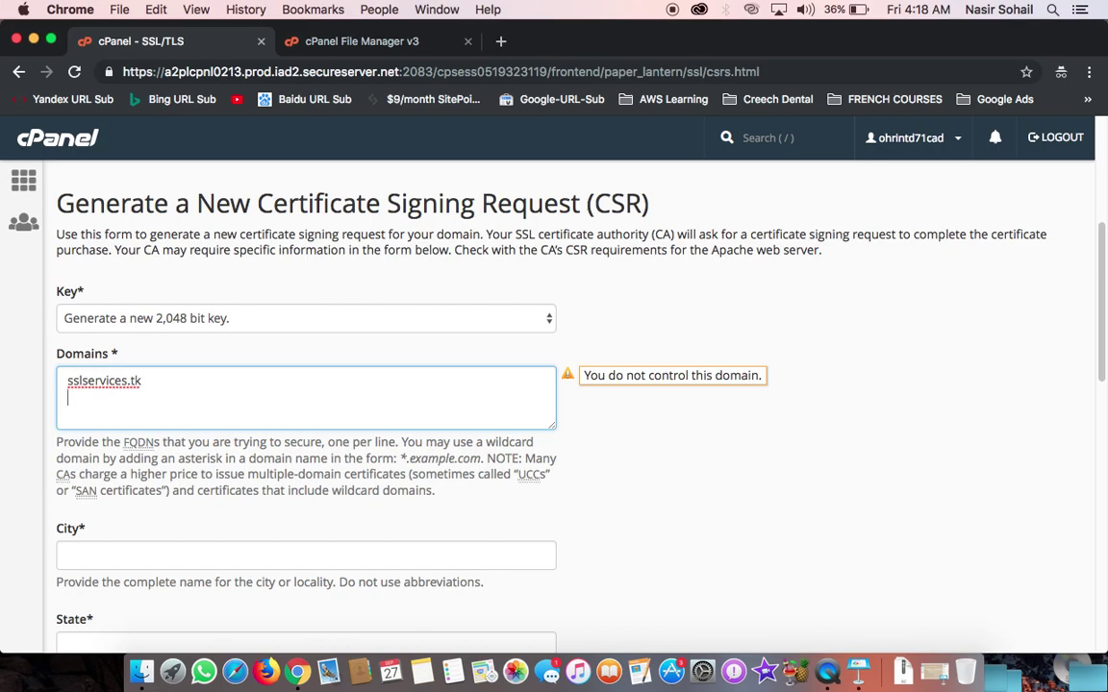
type("ww")
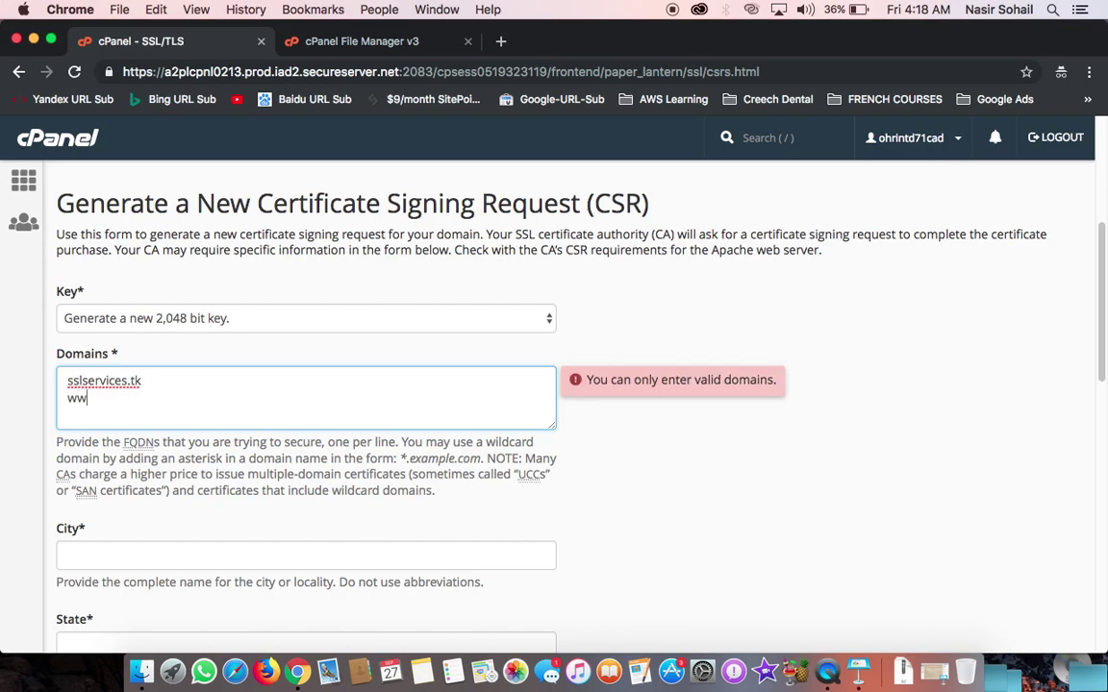
type("w.sslservices.tk")
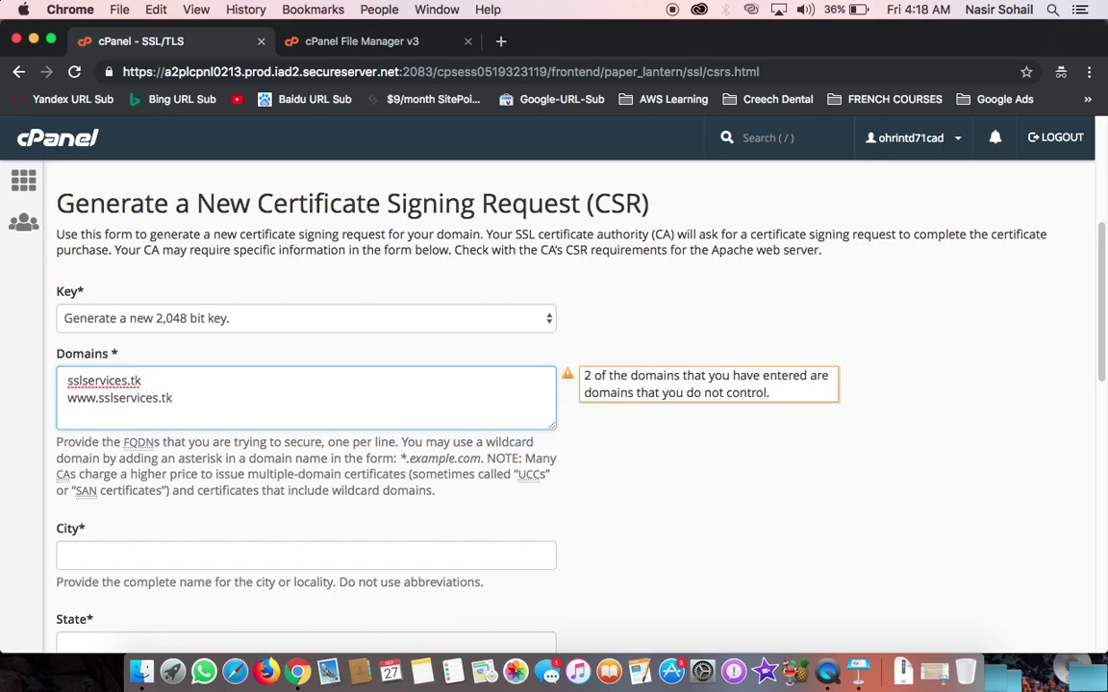
Step: Set City to 'new delhi', State to 'Delhi' and Country to IN (India)
scroll(58, 414, "down", 2)
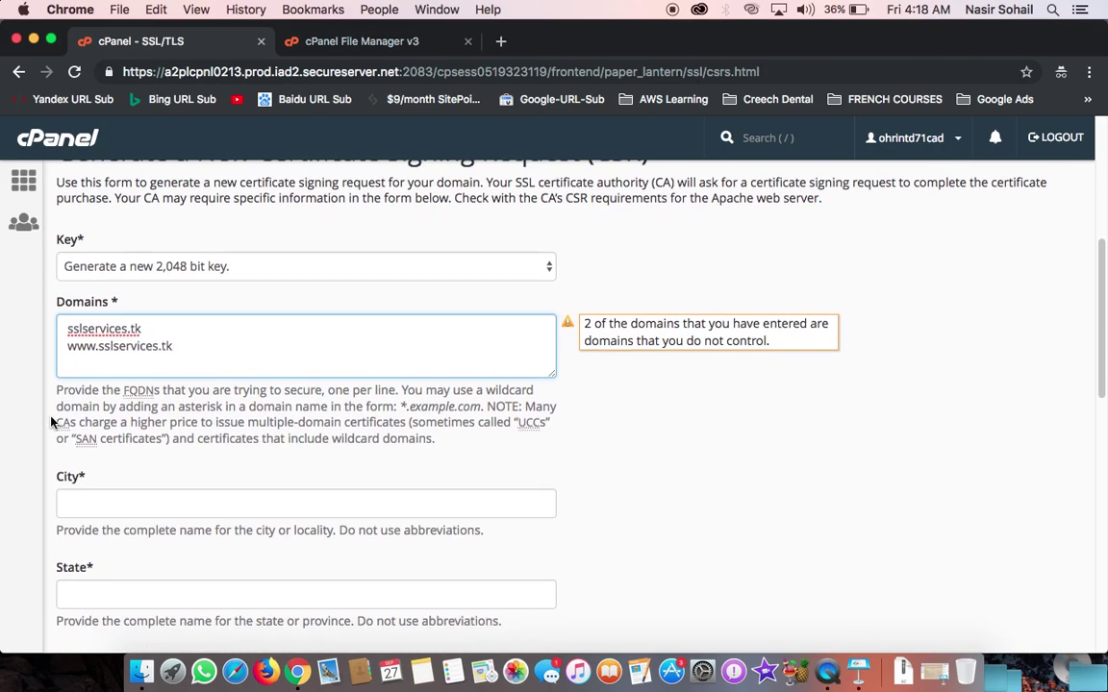
left_click(119, 516)
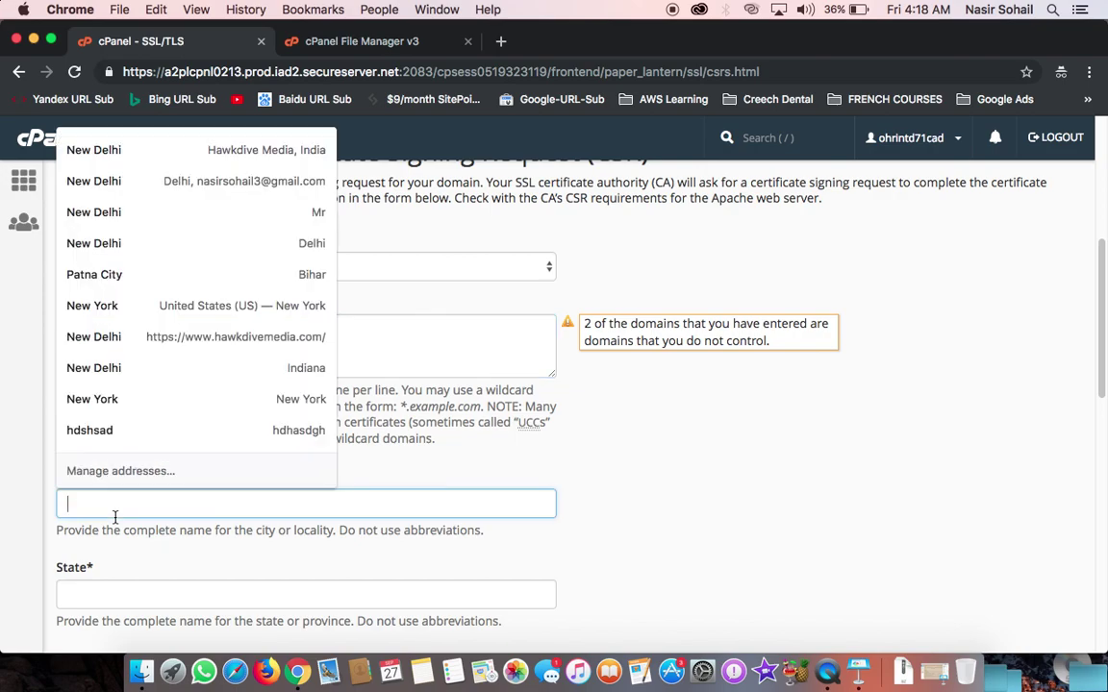
type("new delhi")
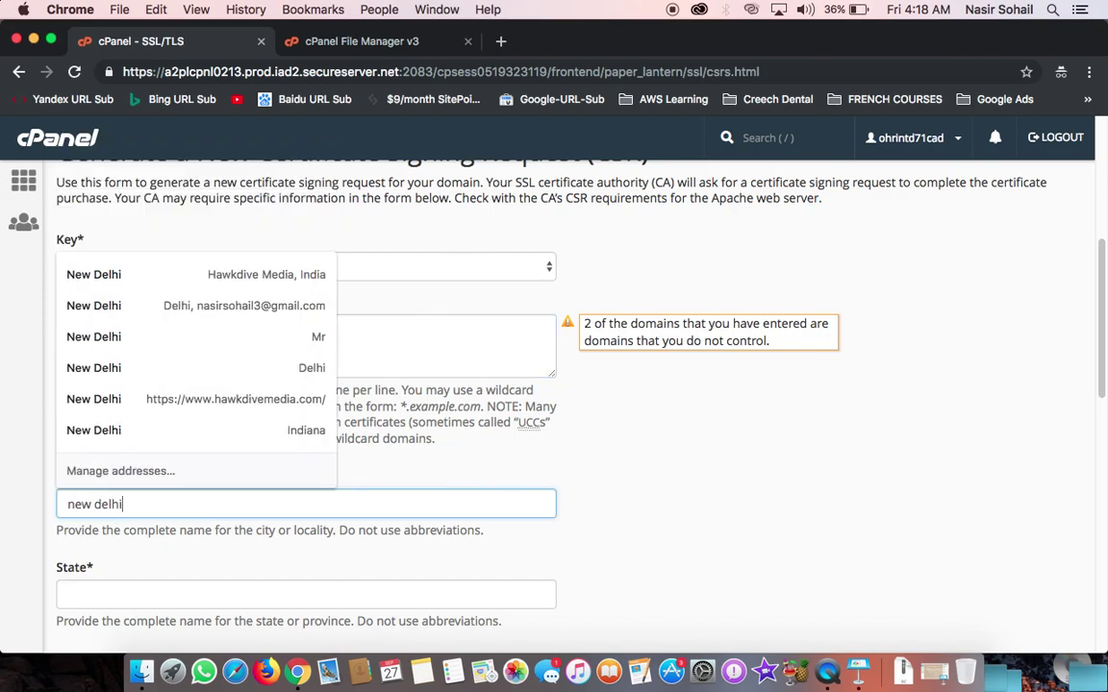
key("Tab")
type("Delhi")
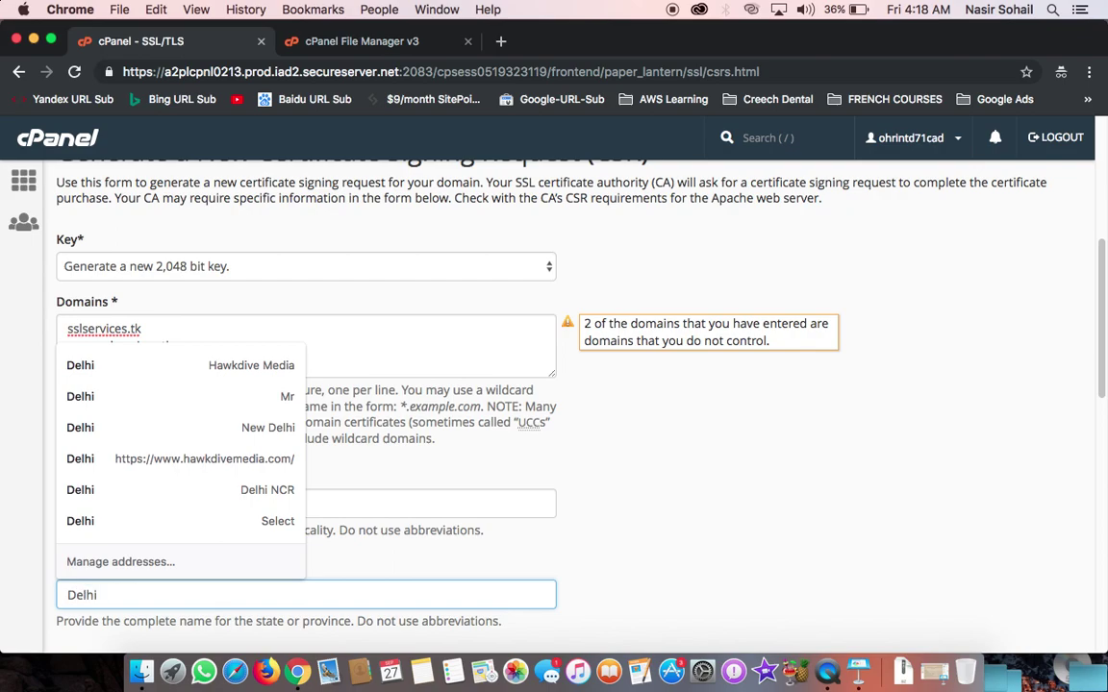
key("Tab")
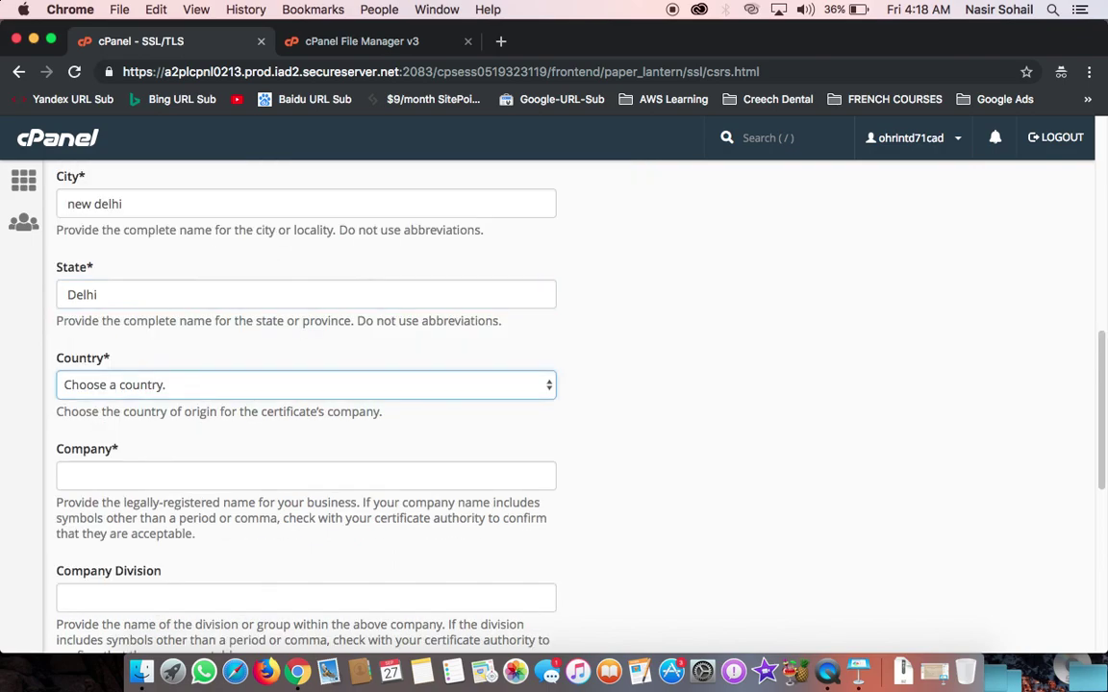
left_click(109, 385)
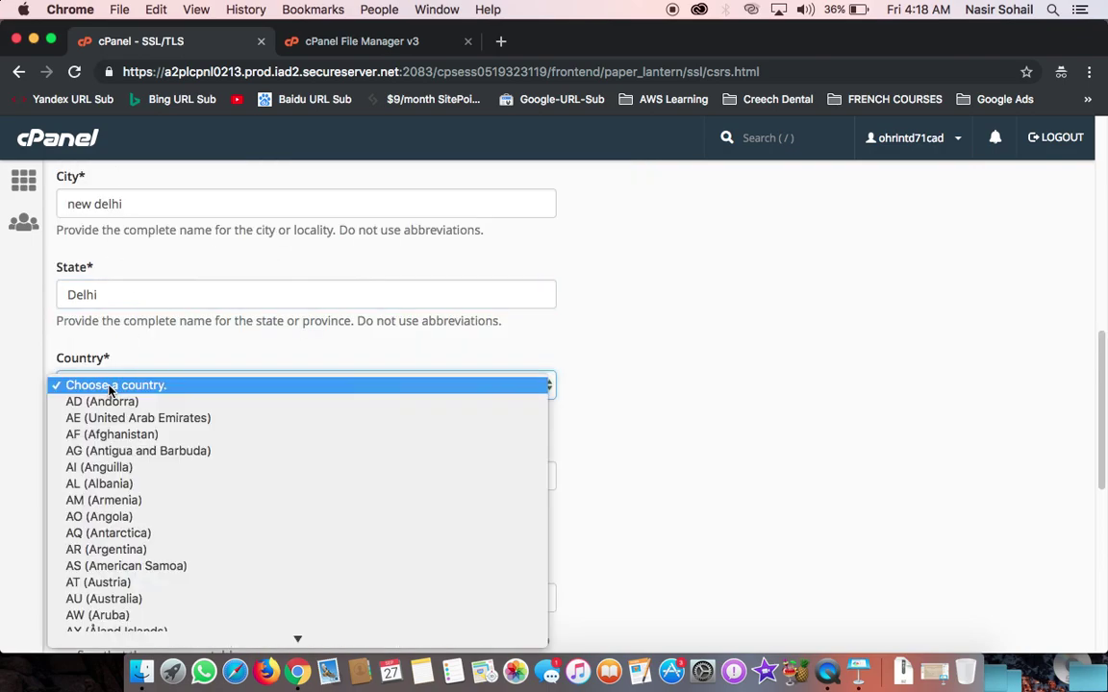
type("ind")
key("Up")
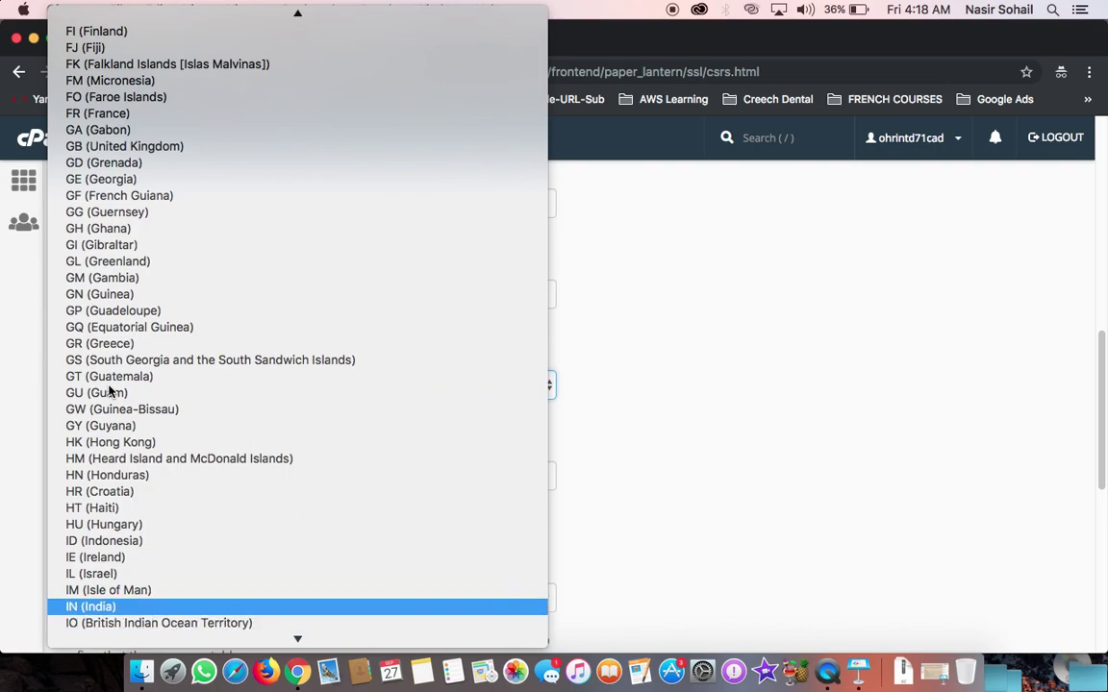
key("Return")
Step: Enter 'Hawkdive Media' as the company name, dismissing autofill suggestions
left_click(94, 475)
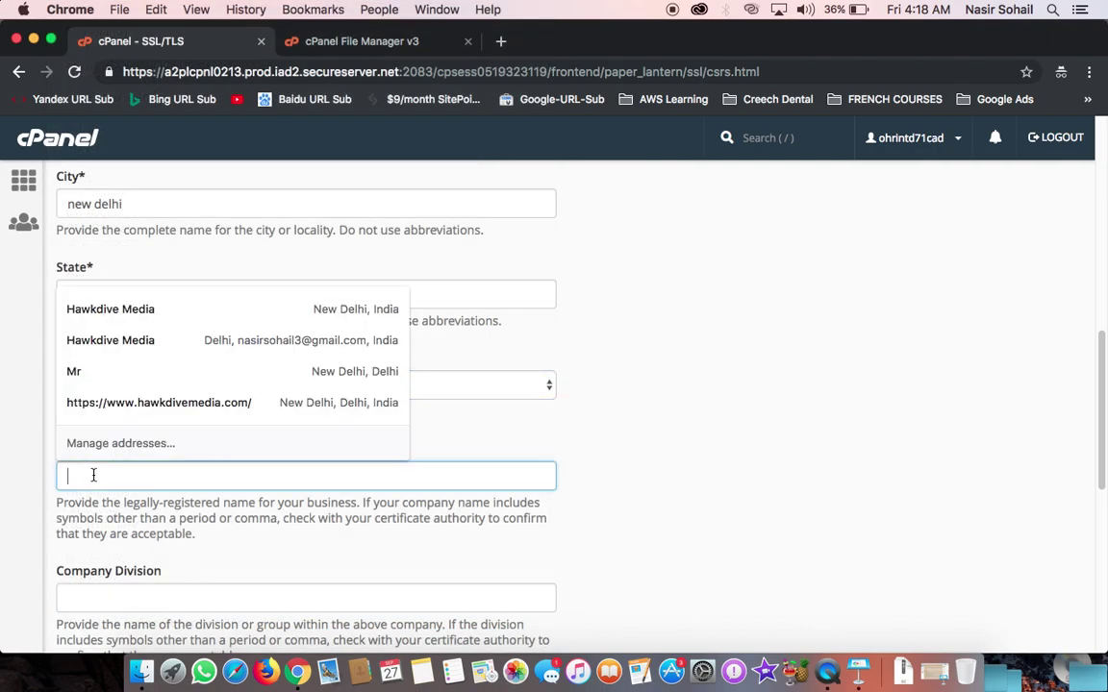
left_click(507, 429)
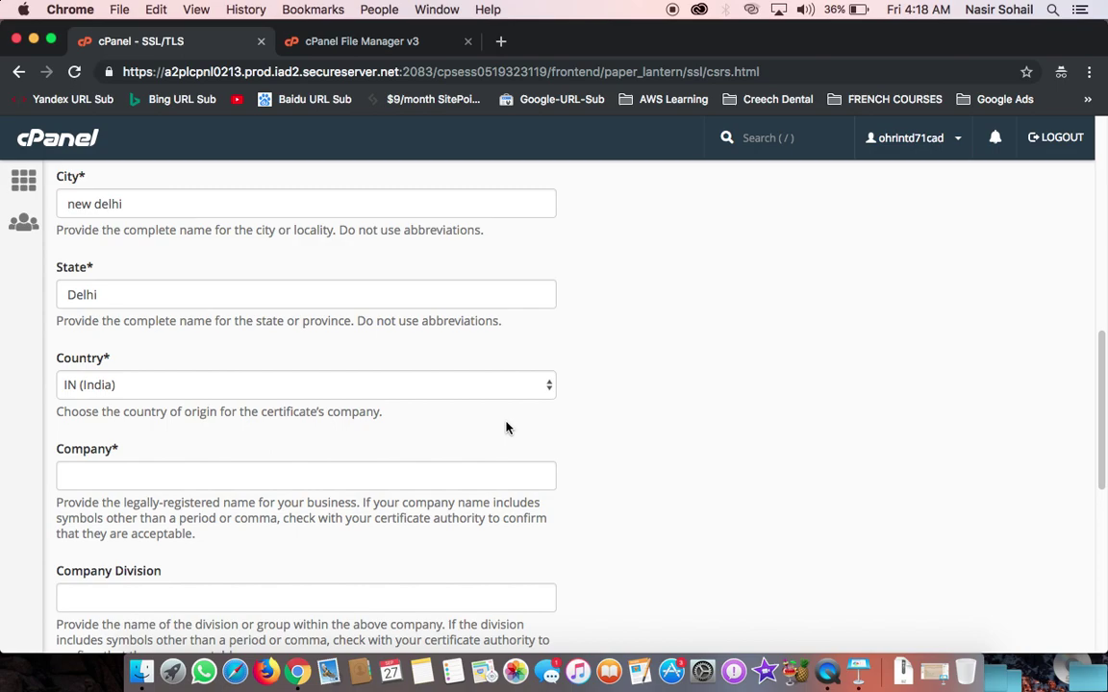
left_click(157, 480)
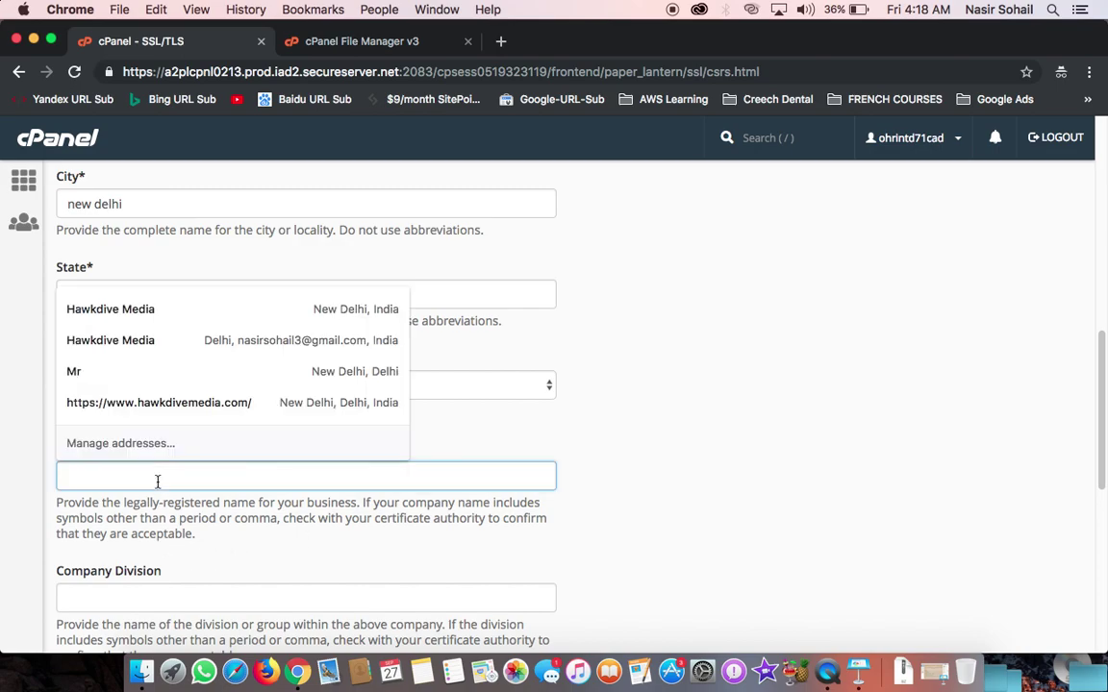
type("Hawkd")
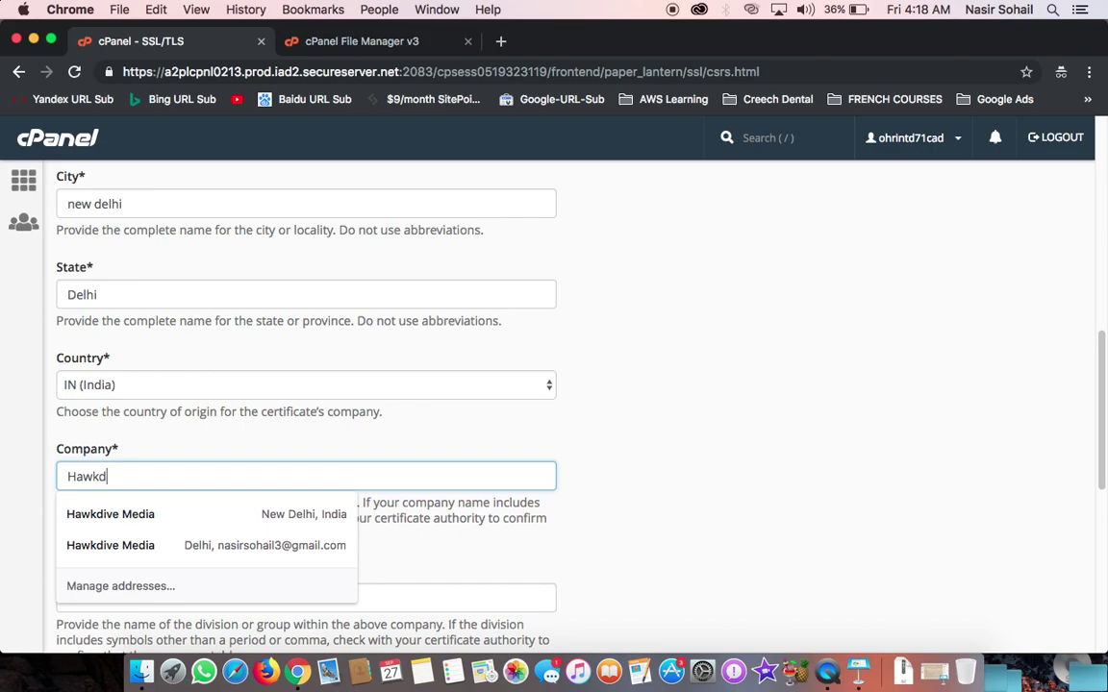
type("ive Media")
key("super+Left")
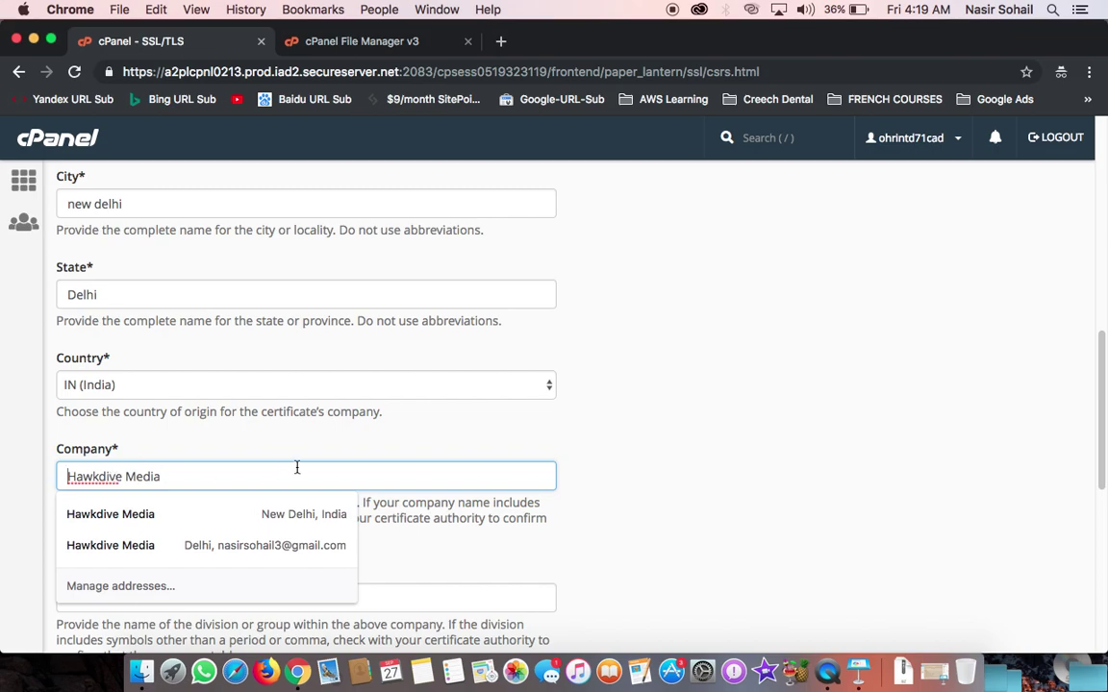
left_click(648, 485)
Step: Type the contact's Gmail e-mail address into the Email field
scroll(648, 486, "down", 10)
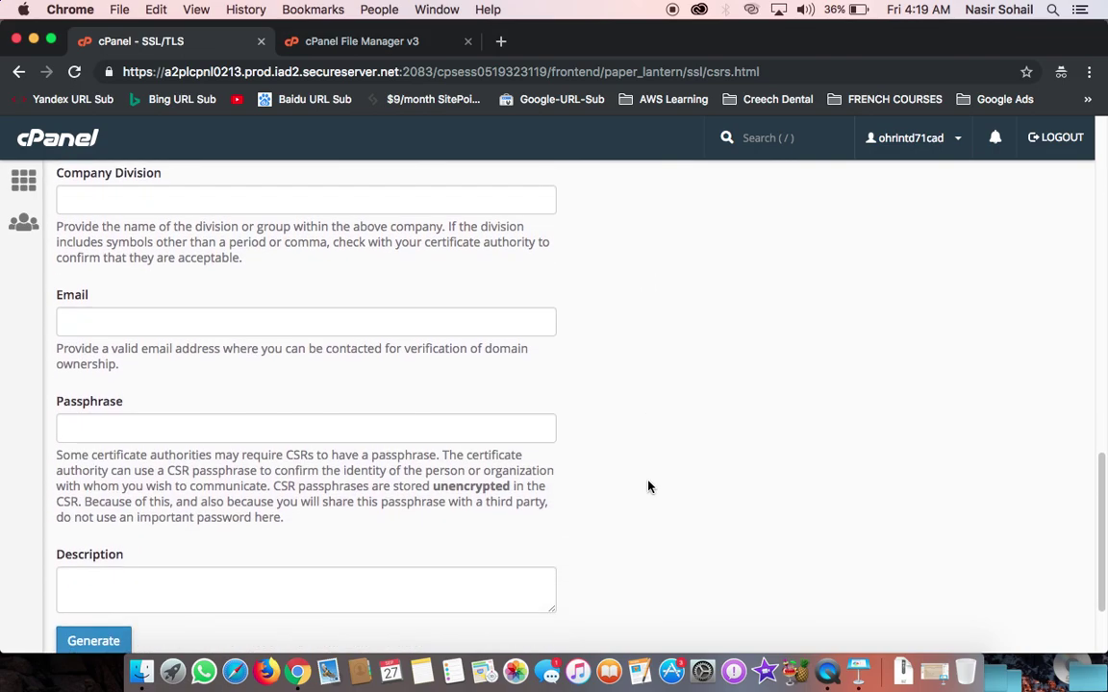
left_click(134, 317)
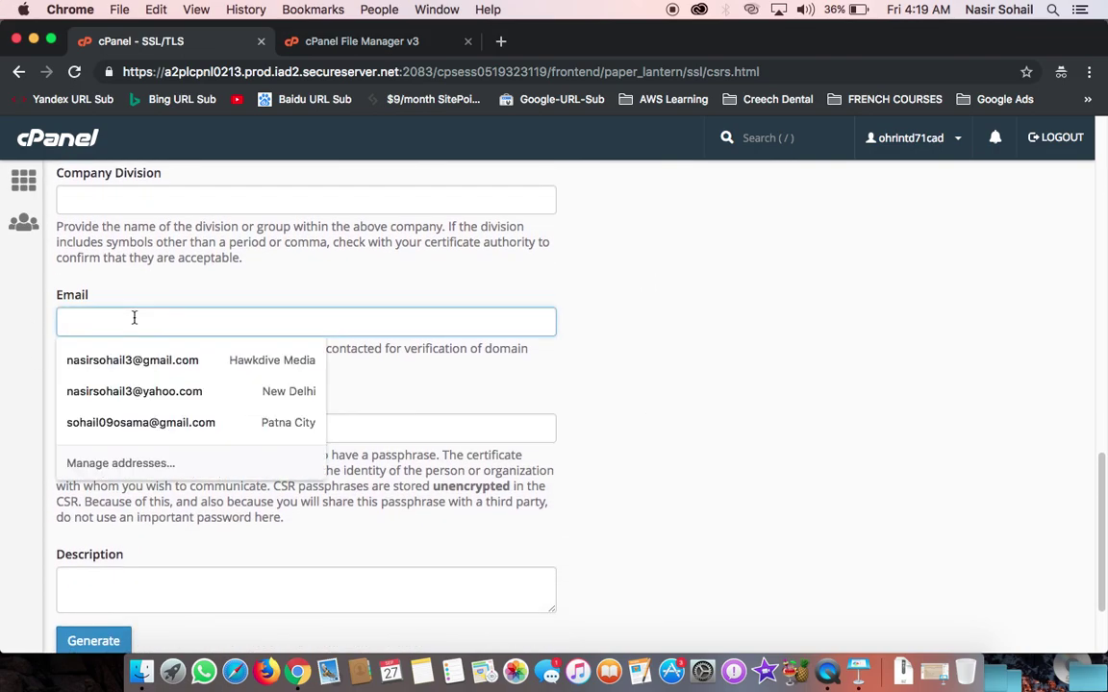
left_click(394, 275)
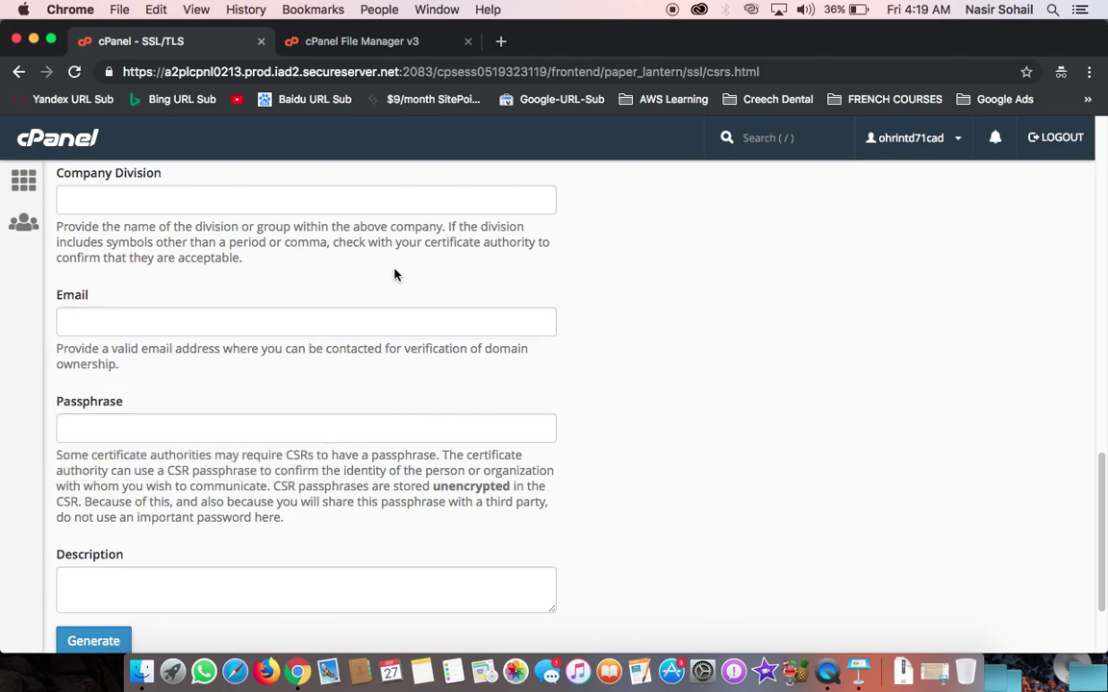
left_click(272, 328)
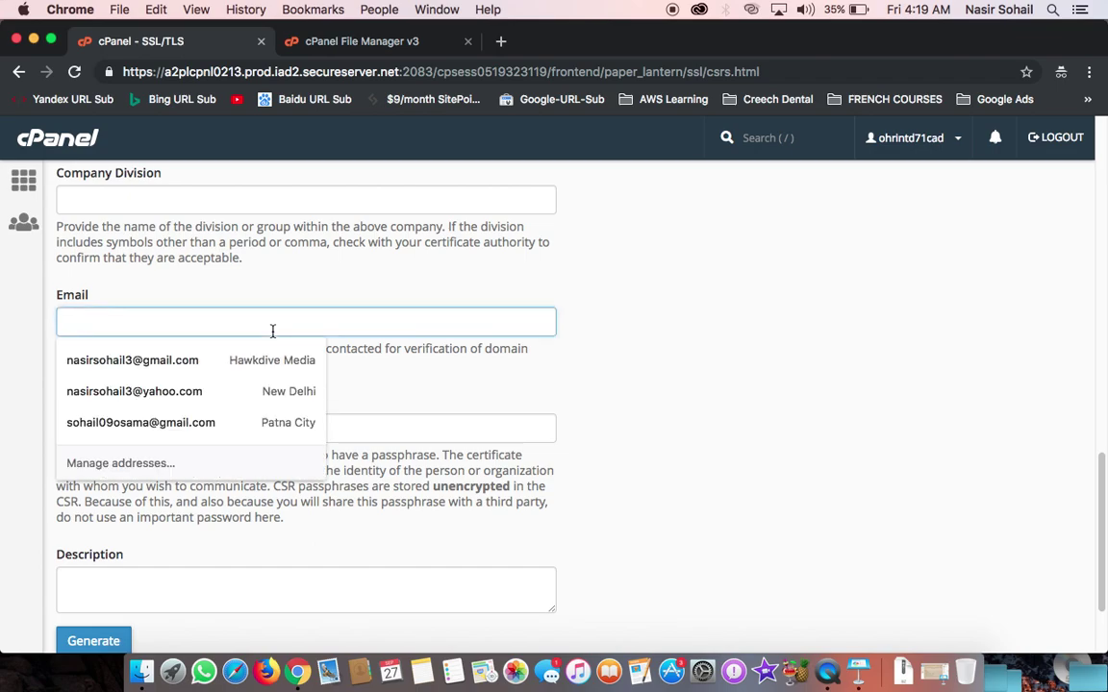
left_click(234, 232)
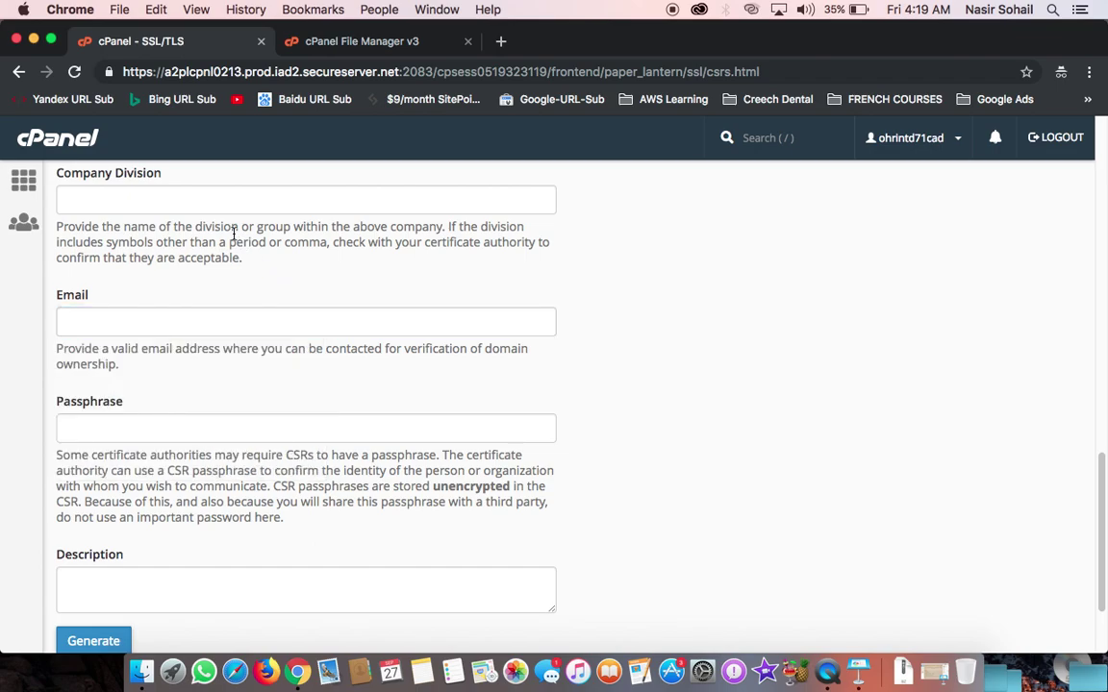
left_click(91, 324)
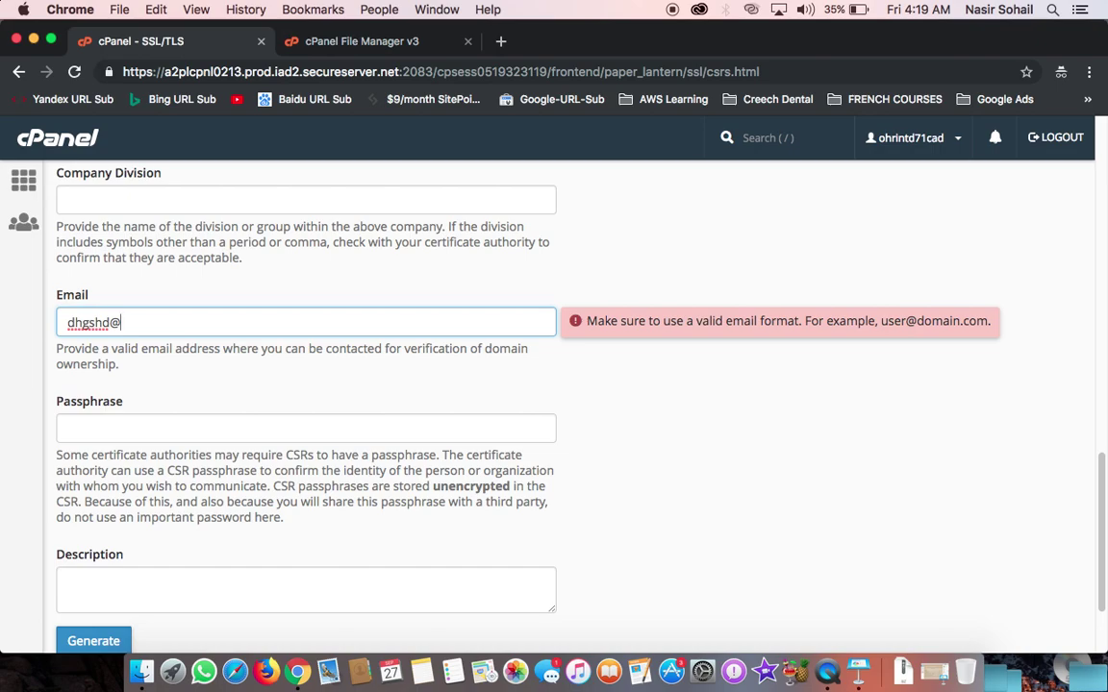
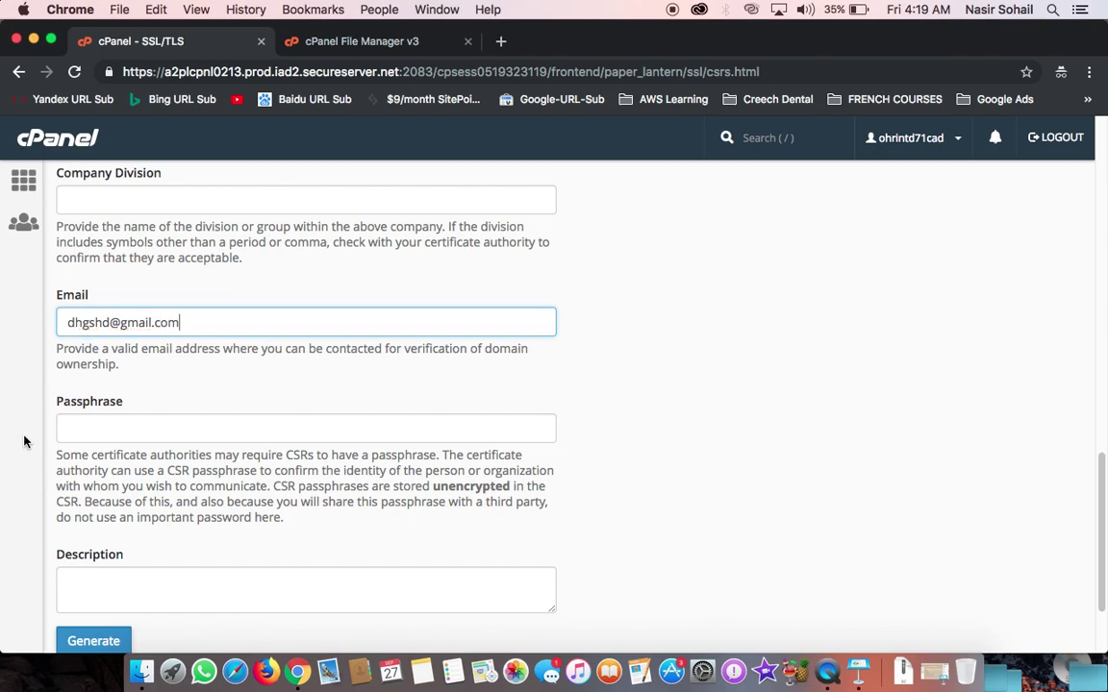
scroll(104, 560, "down", 3)
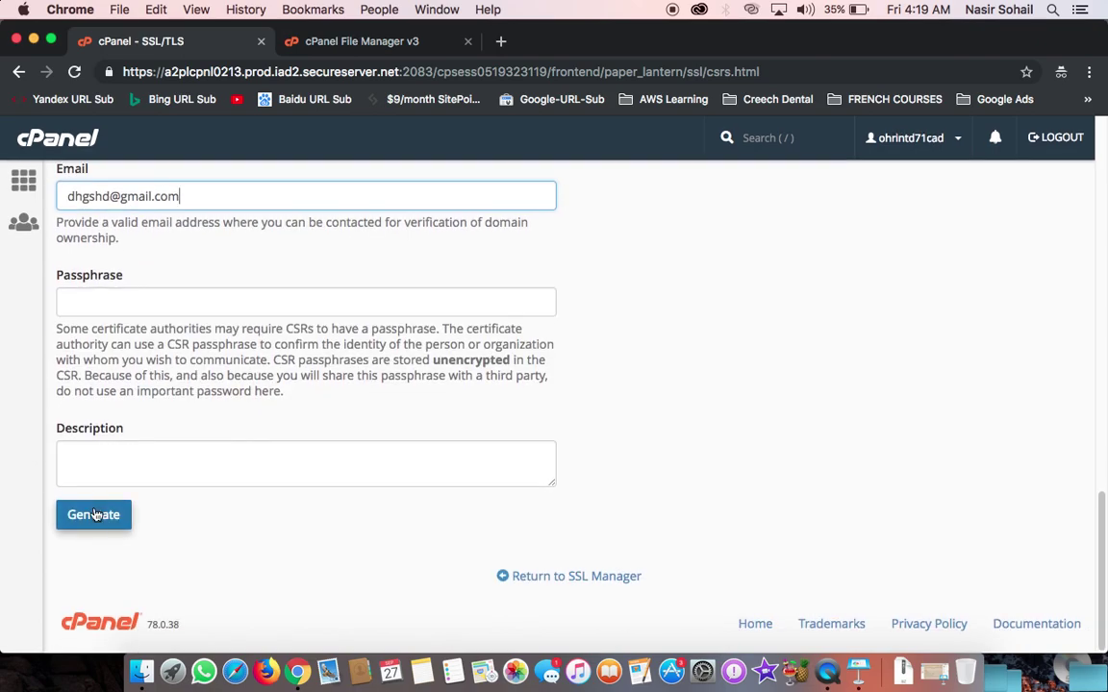
Step: Generate the CSR, copy the Encoded CSR text, and minimize cPanel to show GoDaddy Products
left_click(95, 519)
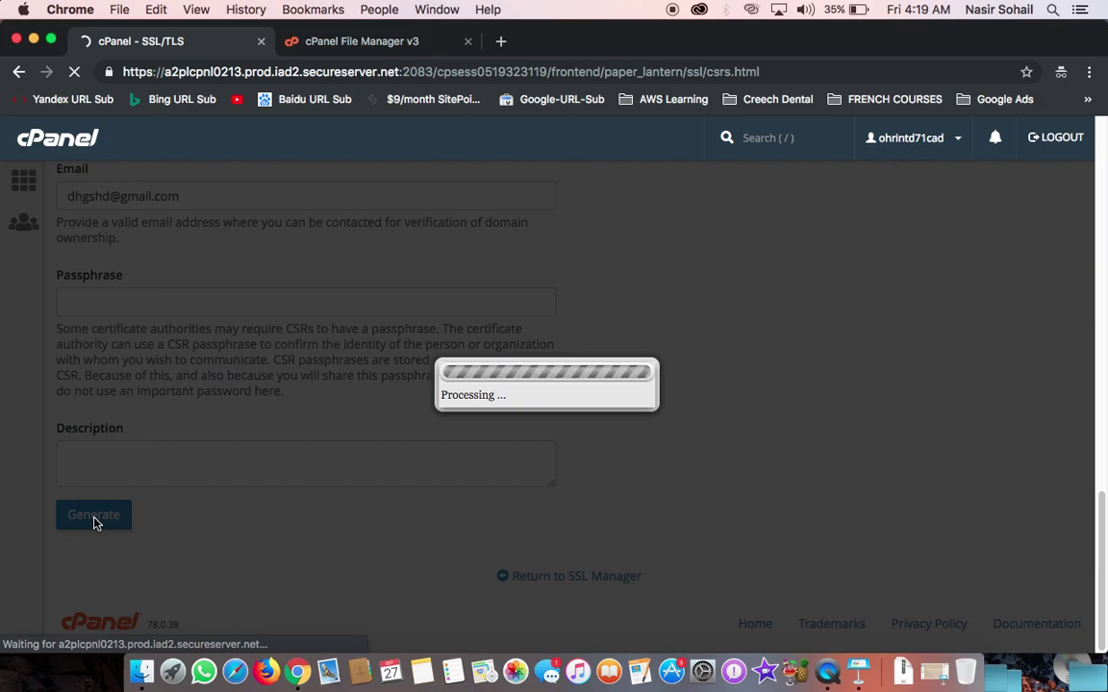
scroll(95, 522, "down", 5)
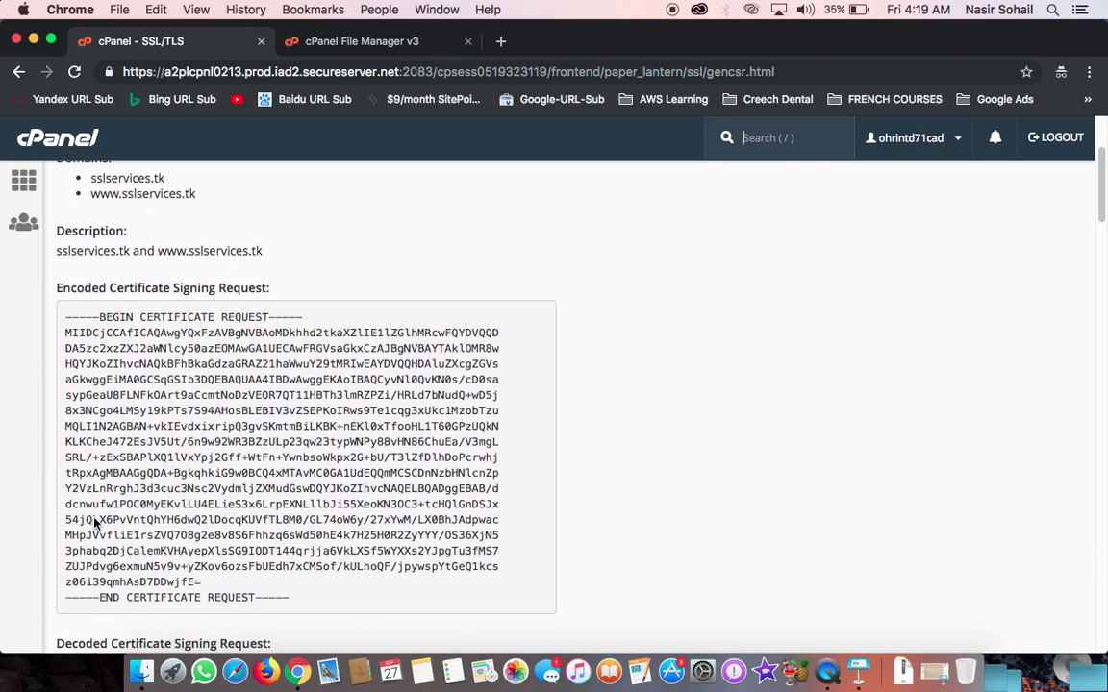
left_click_drag(65, 284, 297, 568)
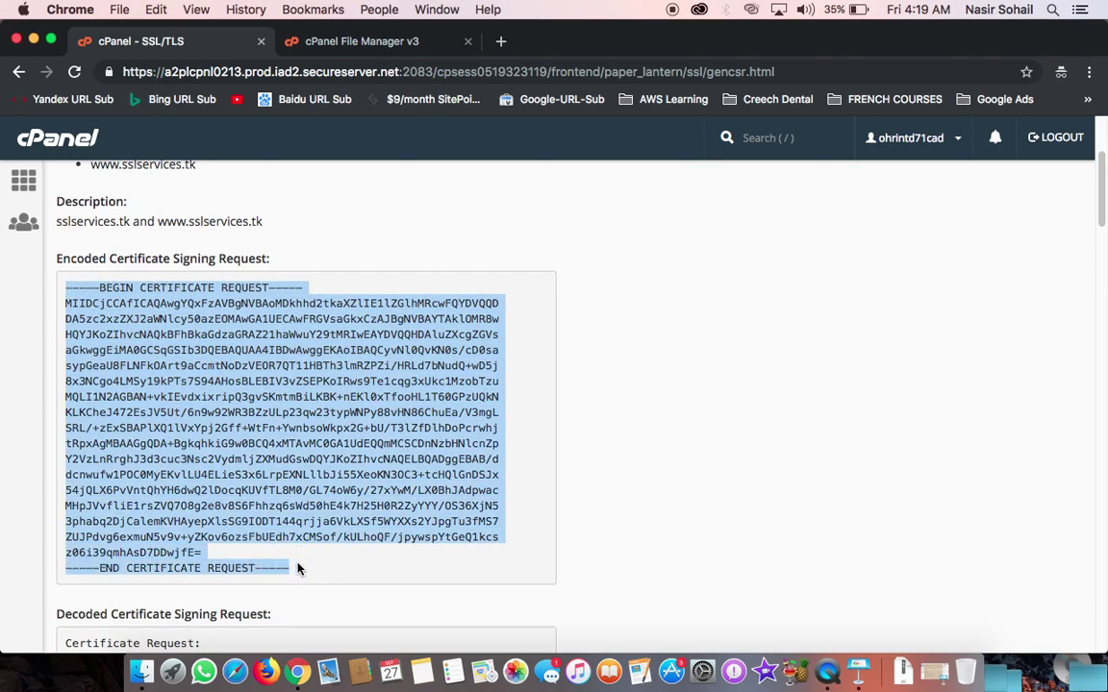
key("super+c")
left_click(34, 40)
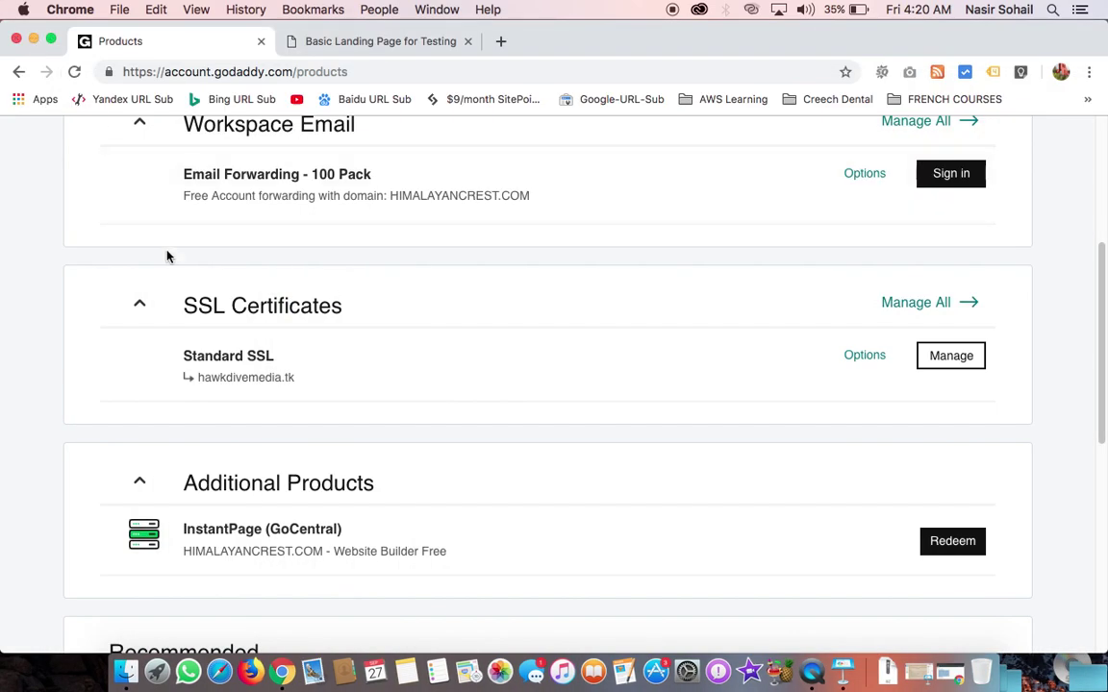
scroll(169, 257, "up", 2)
scroll(169, 255, "down", 2)
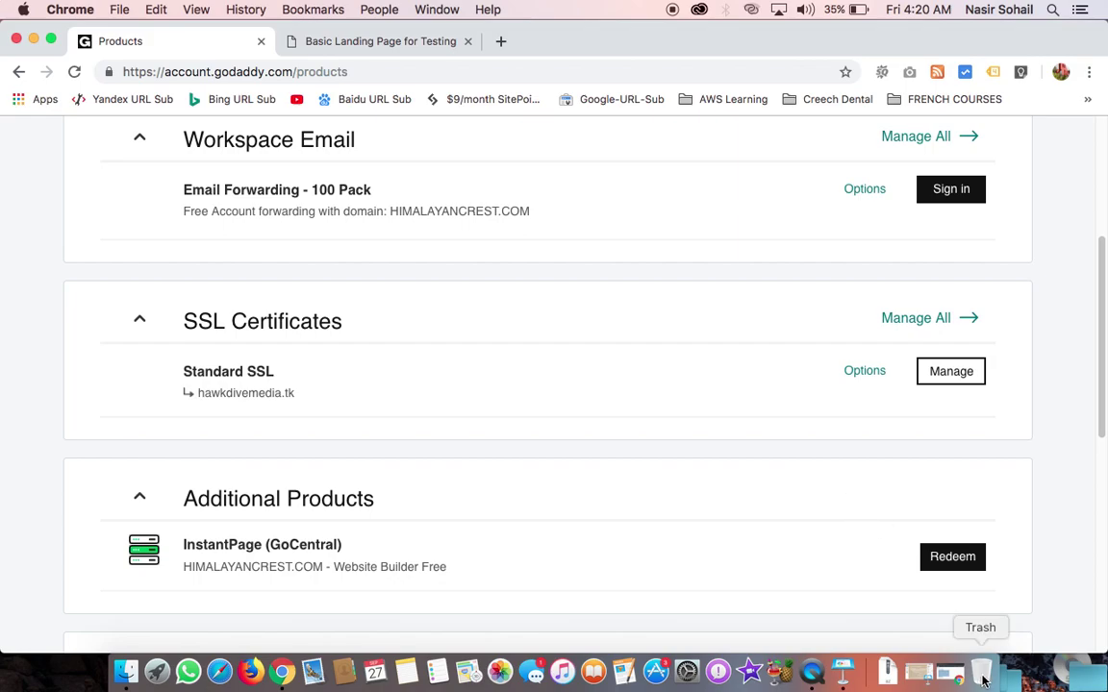
Step: Play the Keynote SSL tutorial slides up to 'Click Continue', then exit to the editor
left_click(913, 670)
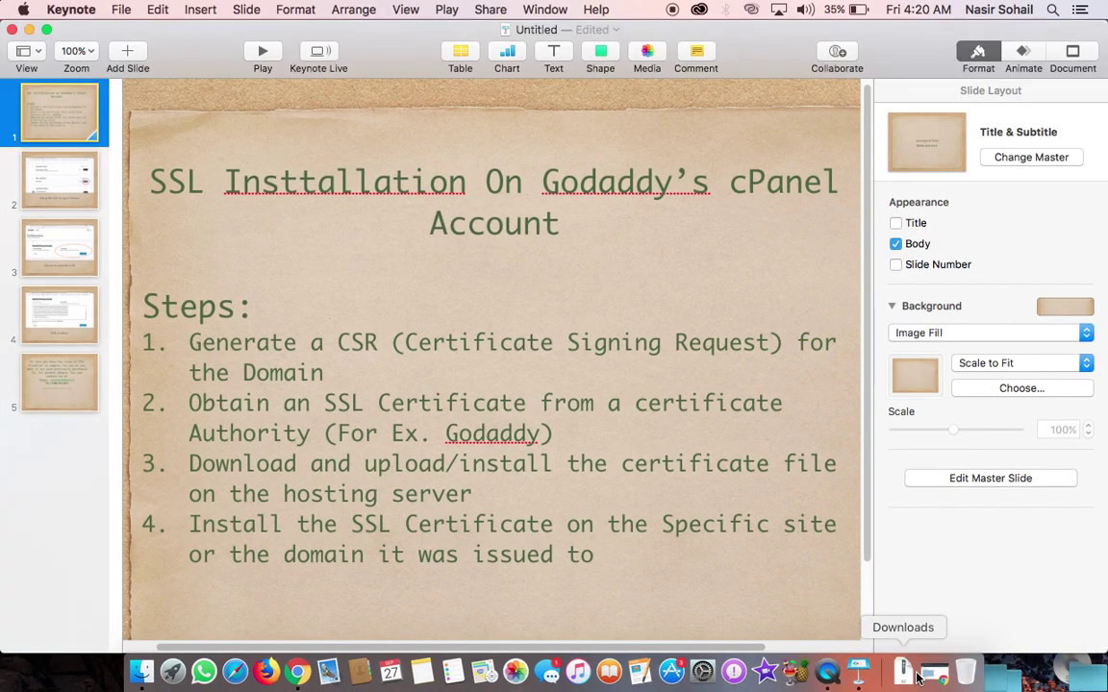
left_click(265, 60)
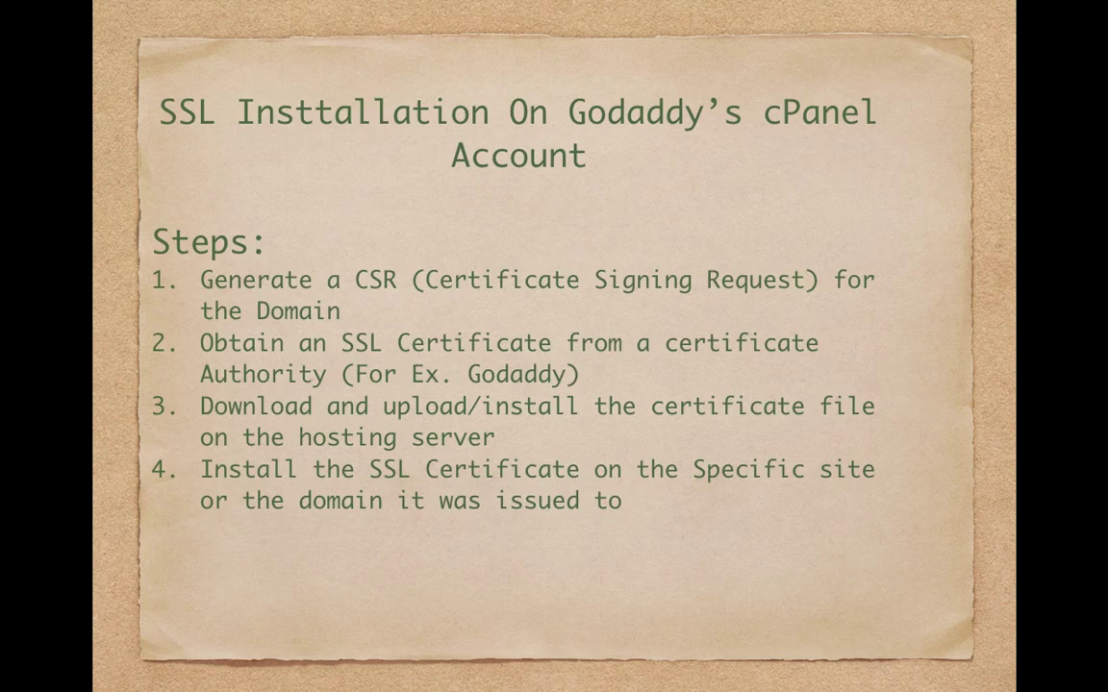
key("Right")
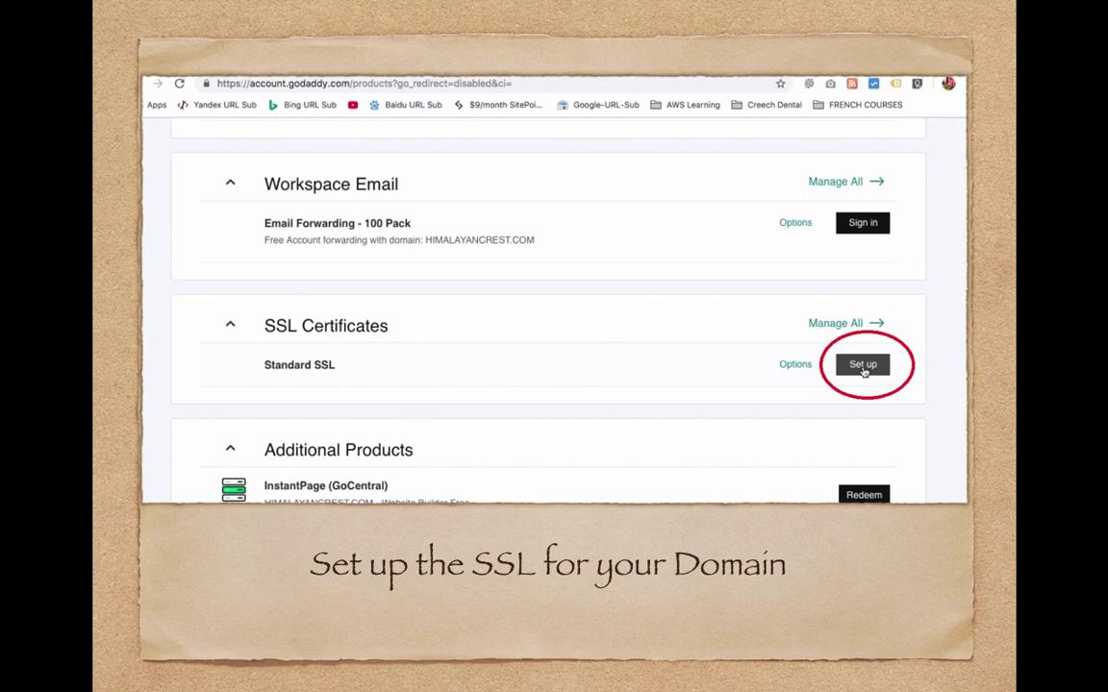
left_click(863, 366)
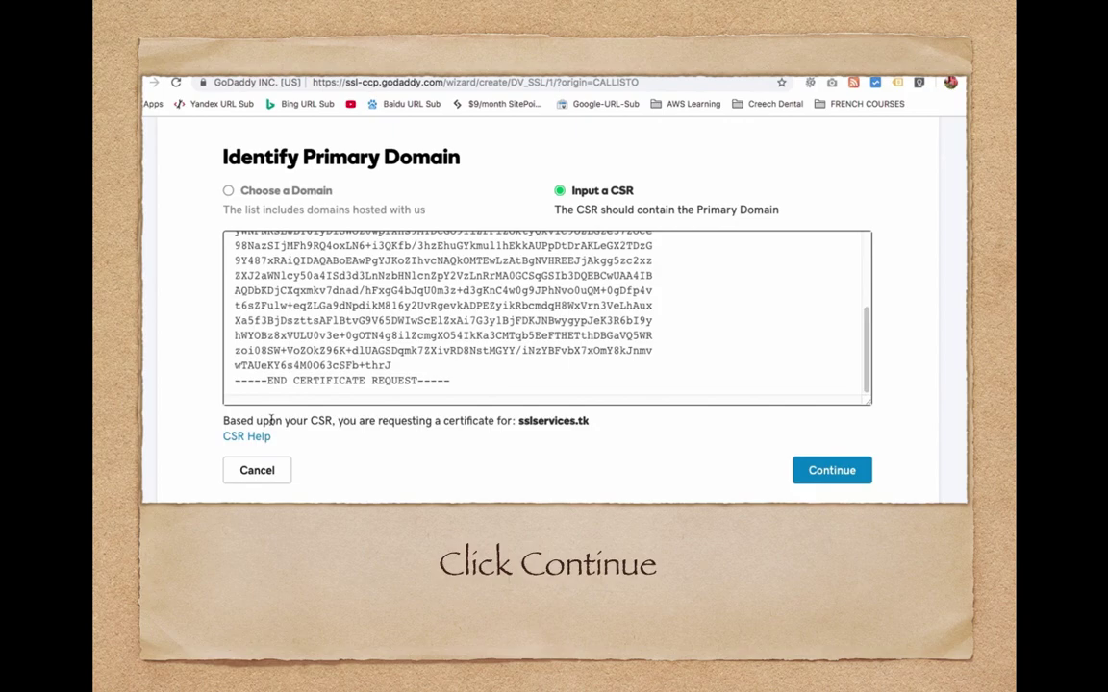
key("Escape")
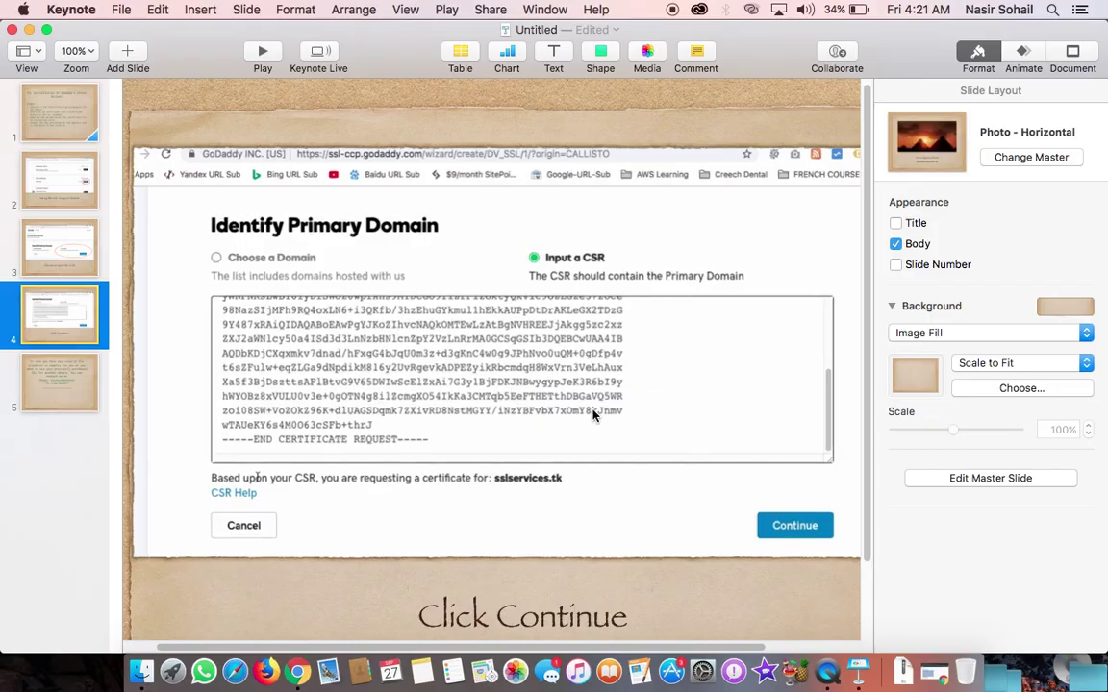
Step: Hide Keynote and switch to the cPanel File Manager v3 tab showing the hawkdivemedia.tk folder
left_click(29, 30)
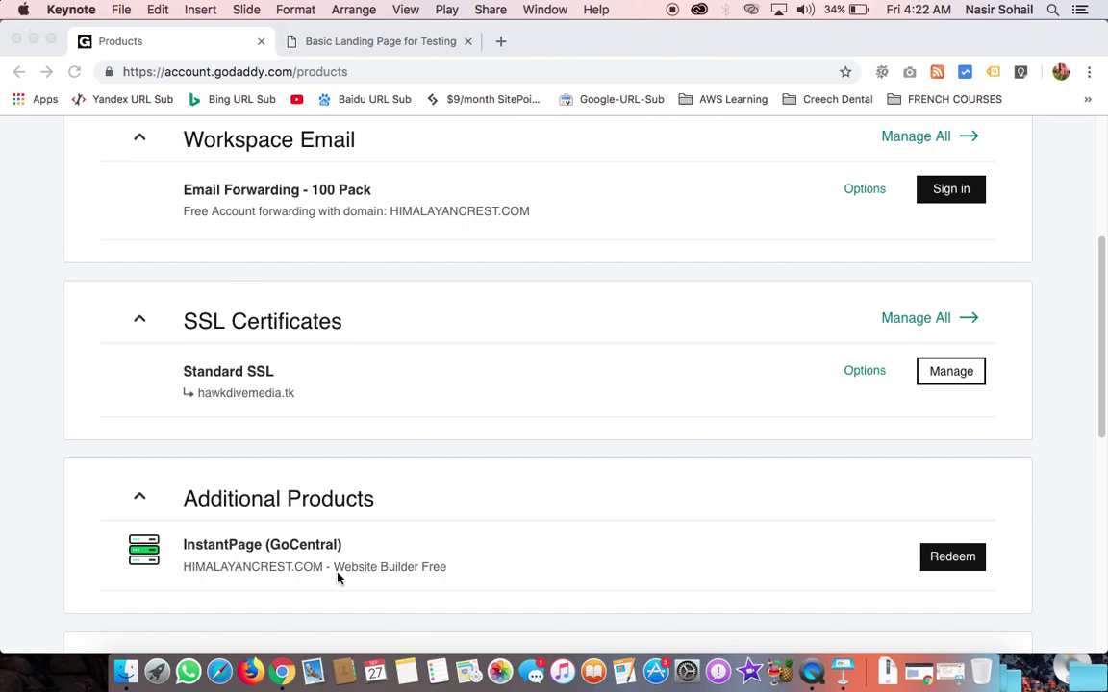
left_click(919, 673)
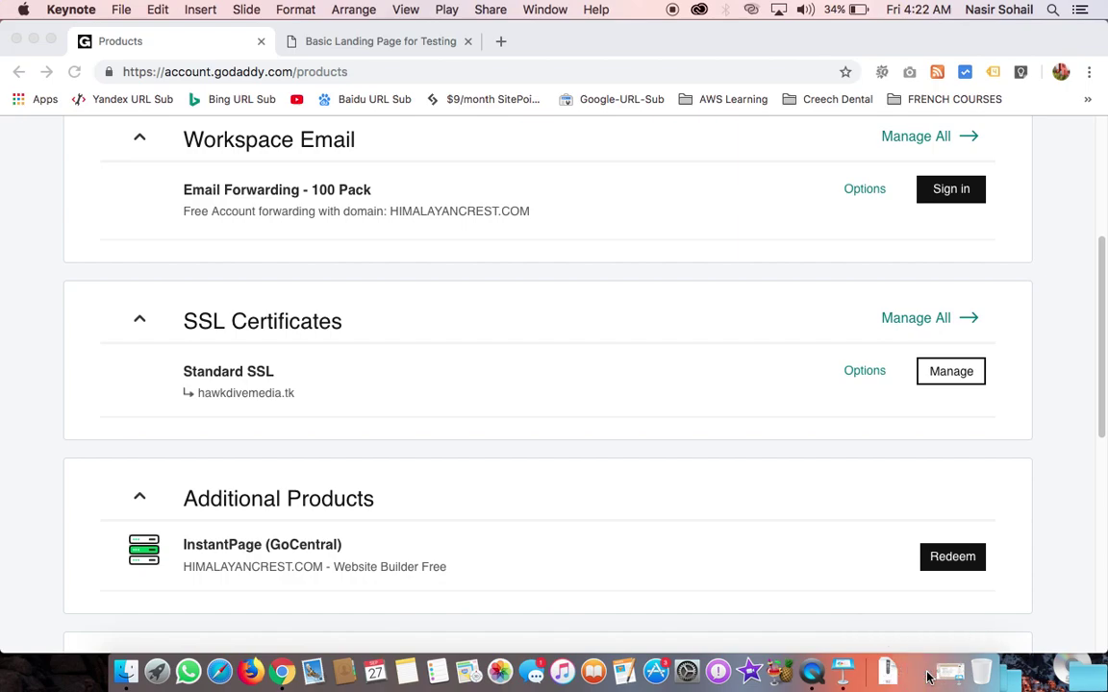
left_click(287, 46)
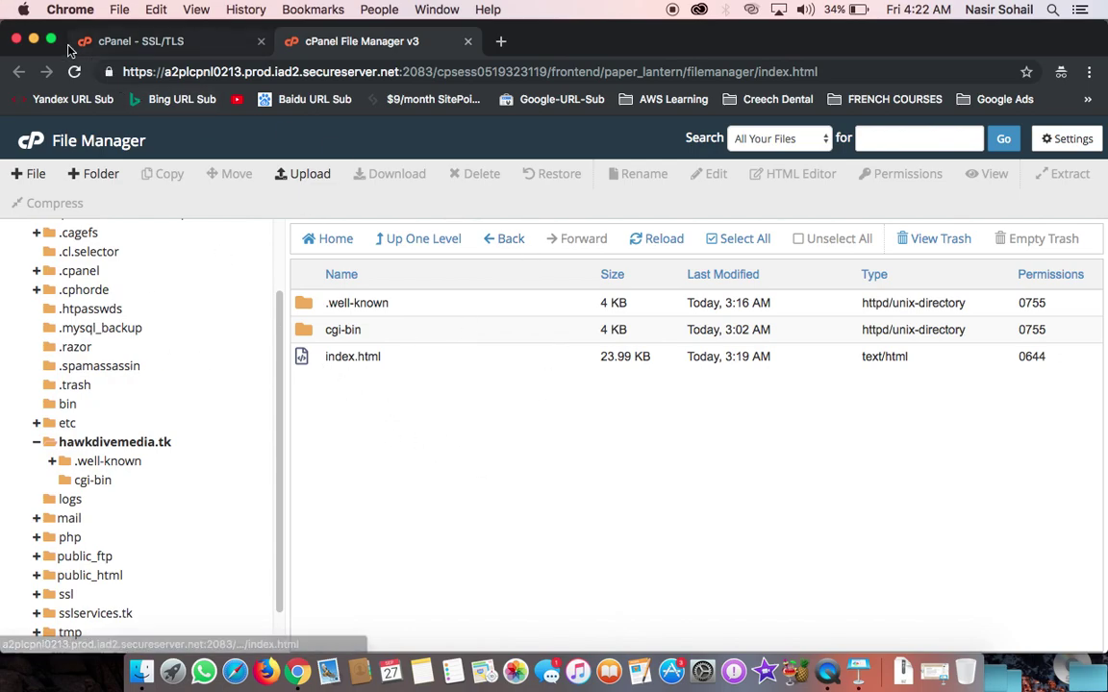
Step: Minimize the cPanel window to reveal the GoDaddy Products page with hawkdivemedia.tk's Standard SSL
left_click(34, 40)
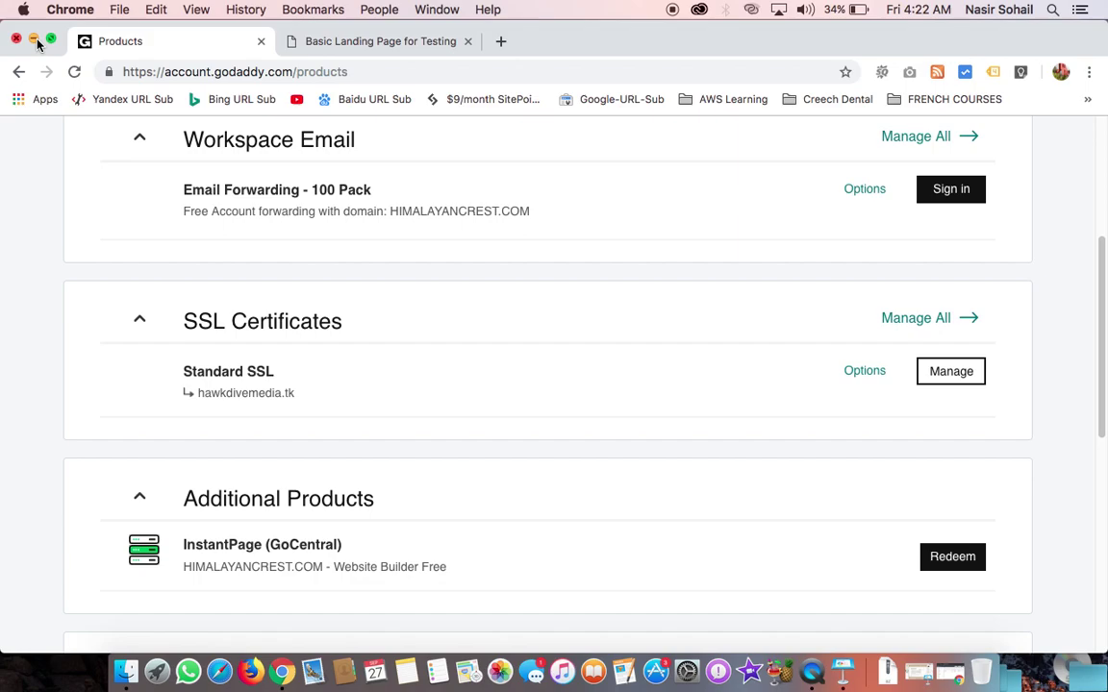
Step: Choose Manage next to Standard SSL to open its 1 Year certificate setup
left_click_drag(184, 371, 292, 385)
left_click(393, 379)
left_click(962, 376)
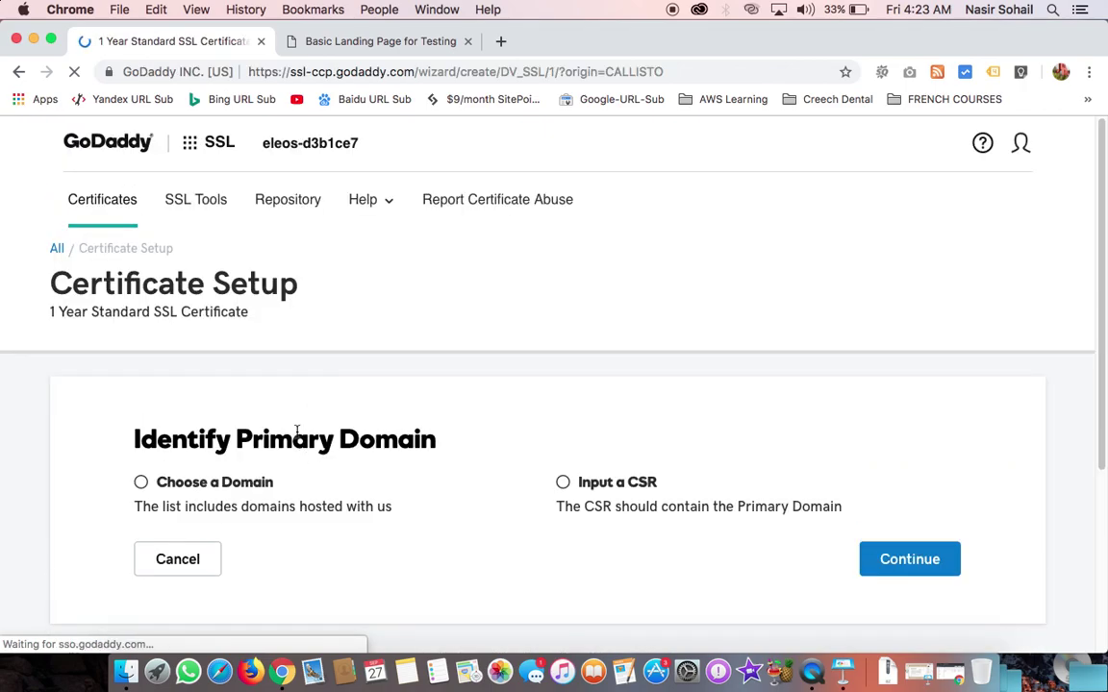
Step: Go to Certificates, open hawkdivemedia.tk's issued certificate, and reach its Download page
scroll(297, 433, "down", 3)
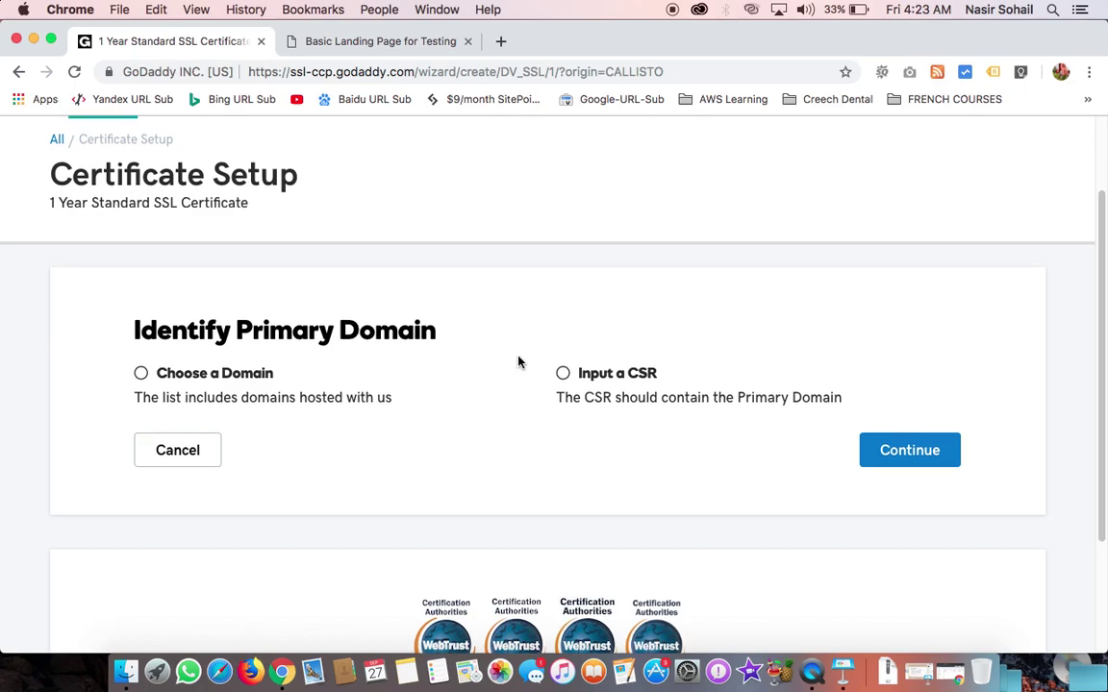
scroll(475, 336, "up", 3)
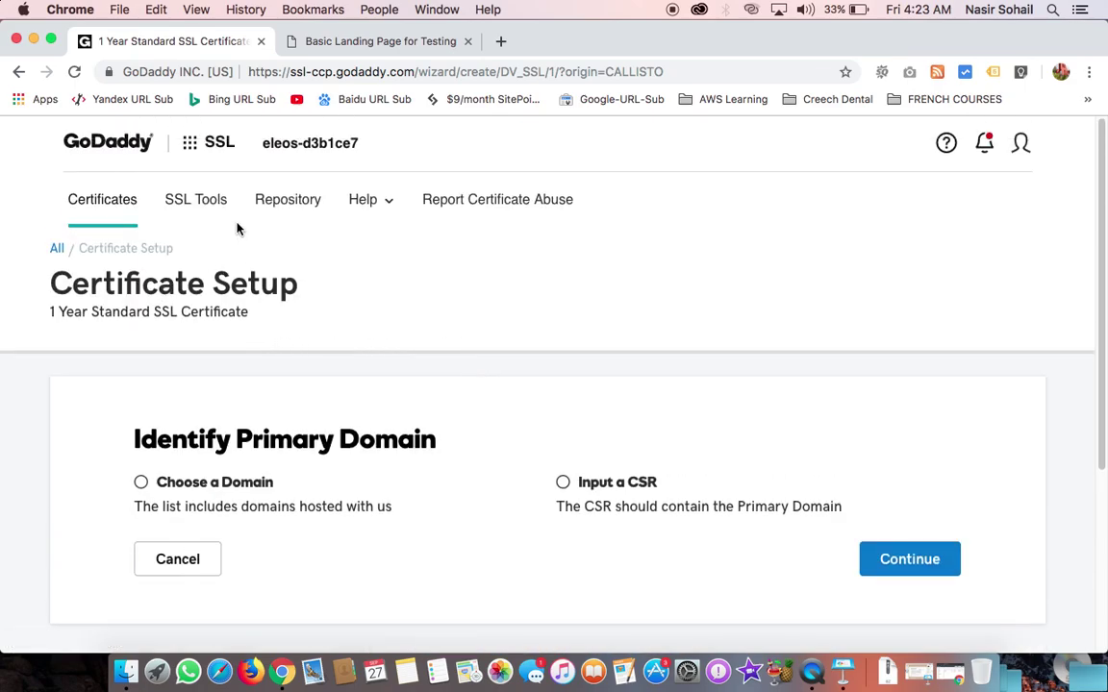
left_click(107, 209)
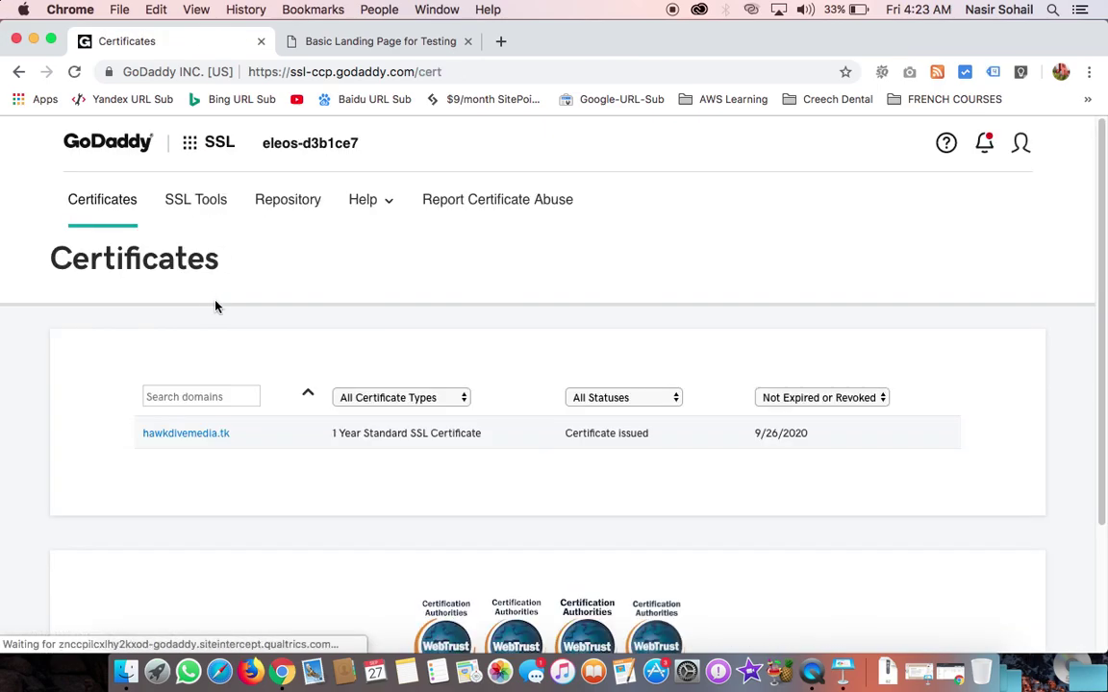
left_click(179, 438)
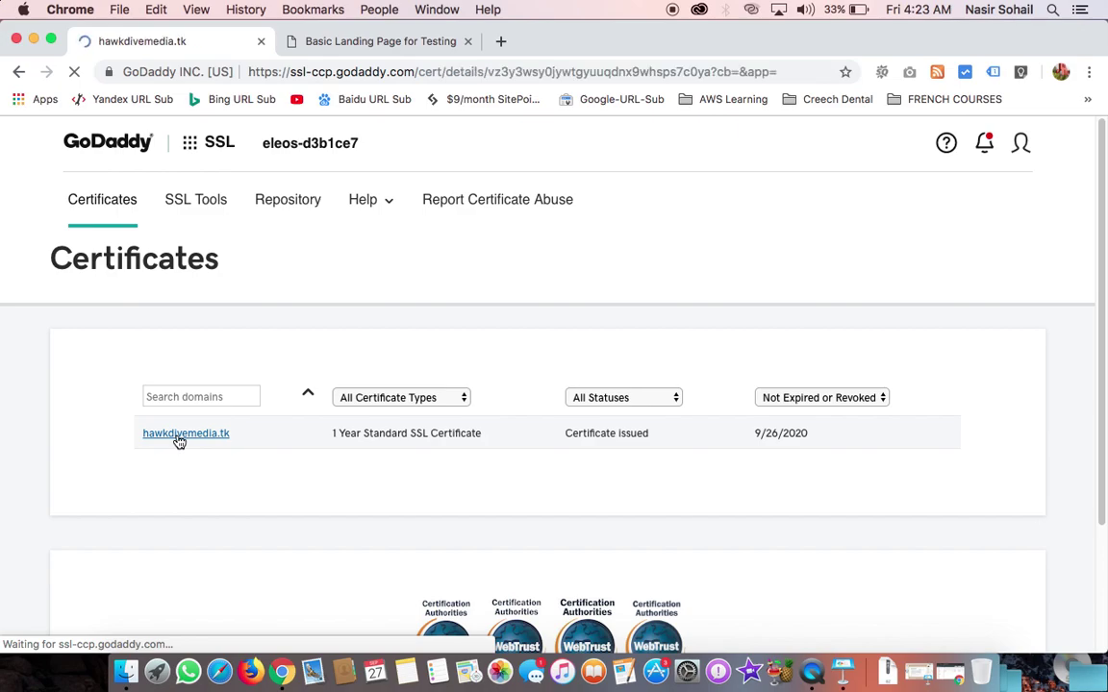
scroll(345, 439, "down", 1)
scroll(344, 438, "down", 1)
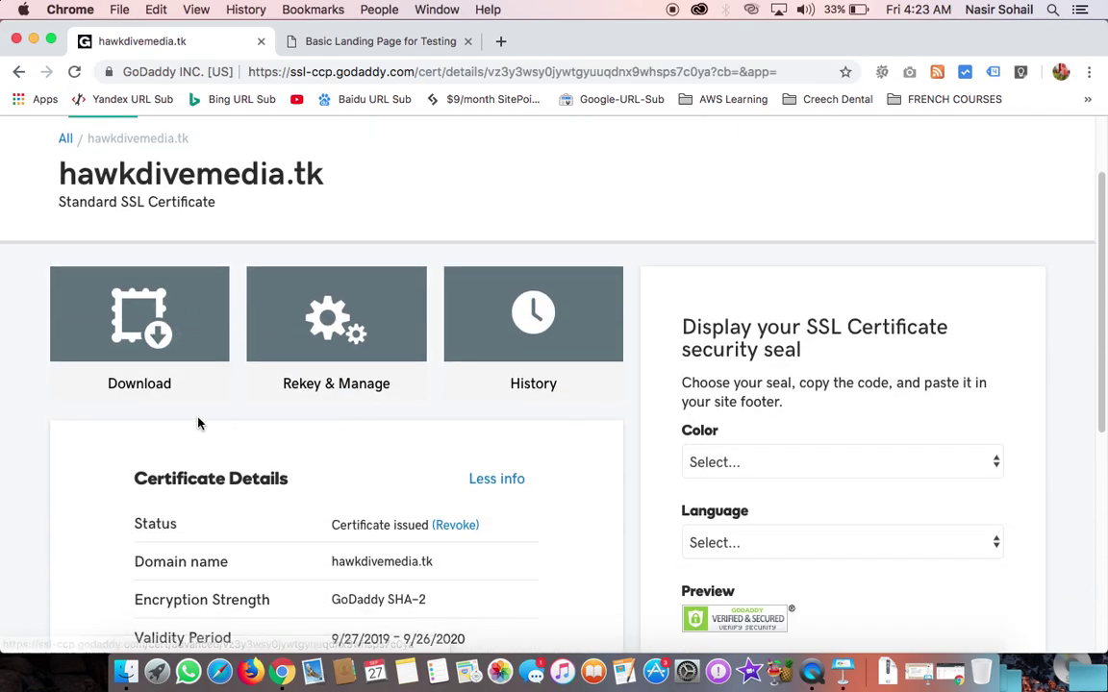
left_click(157, 342)
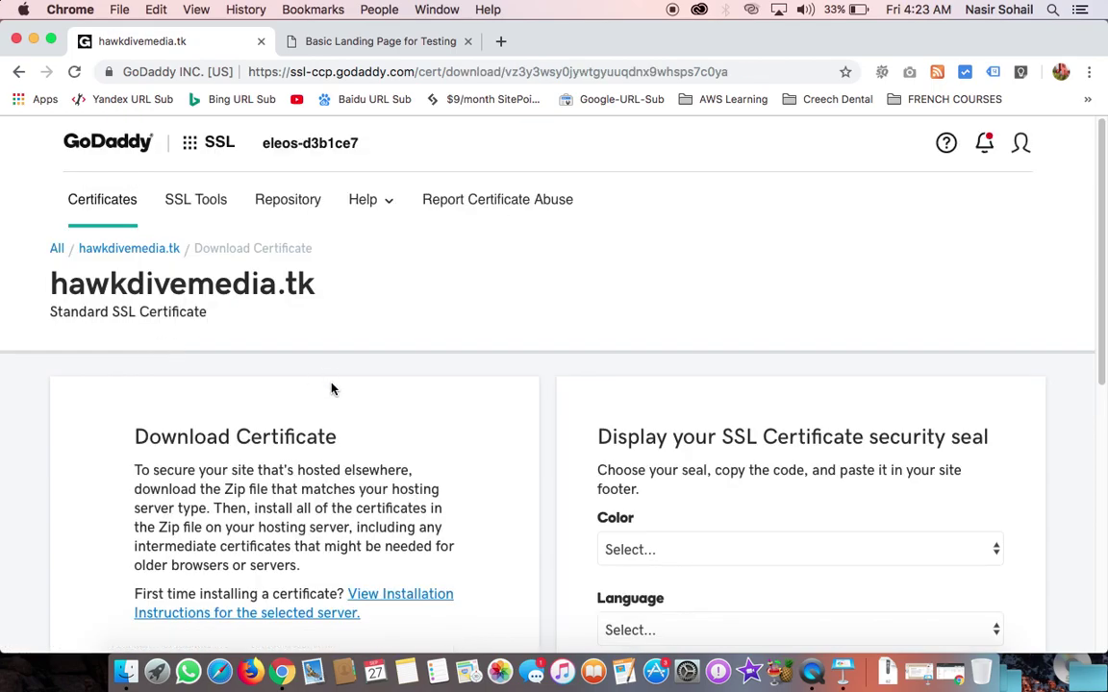
Step: Download the Apache-format certificate zip hawkdivemedia.tk.zip into the SSL Godaddy folder
scroll(298, 432, "down", 5)
scroll(279, 385, "up", 4)
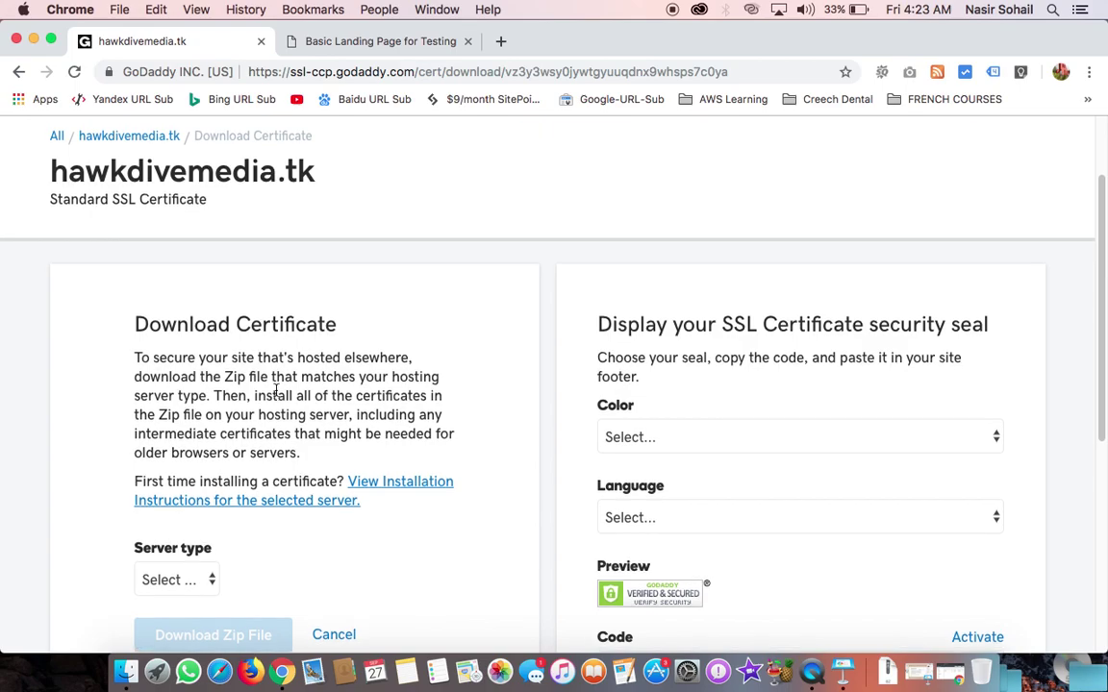
scroll(277, 394, "down", 3)
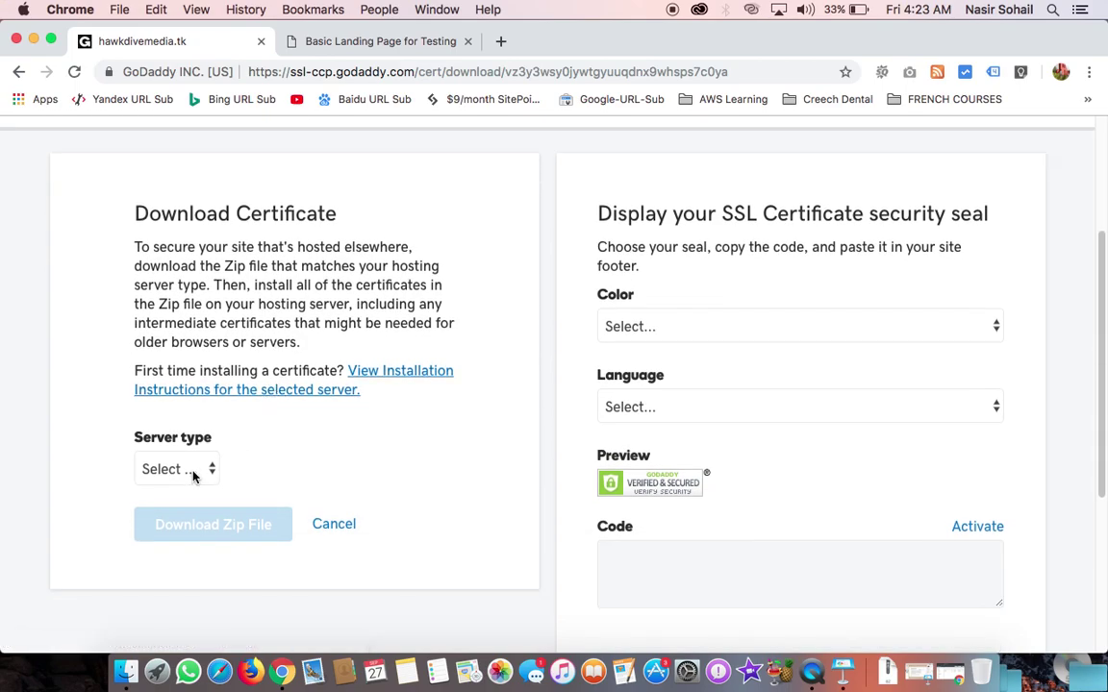
left_click(194, 476)
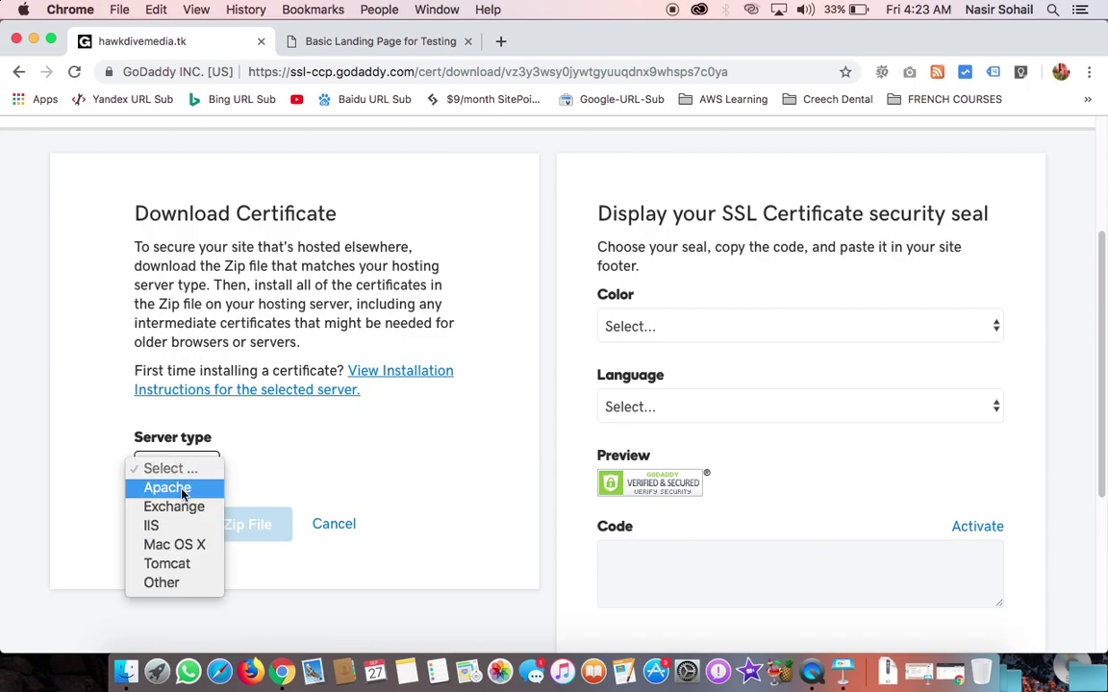
left_click(182, 492)
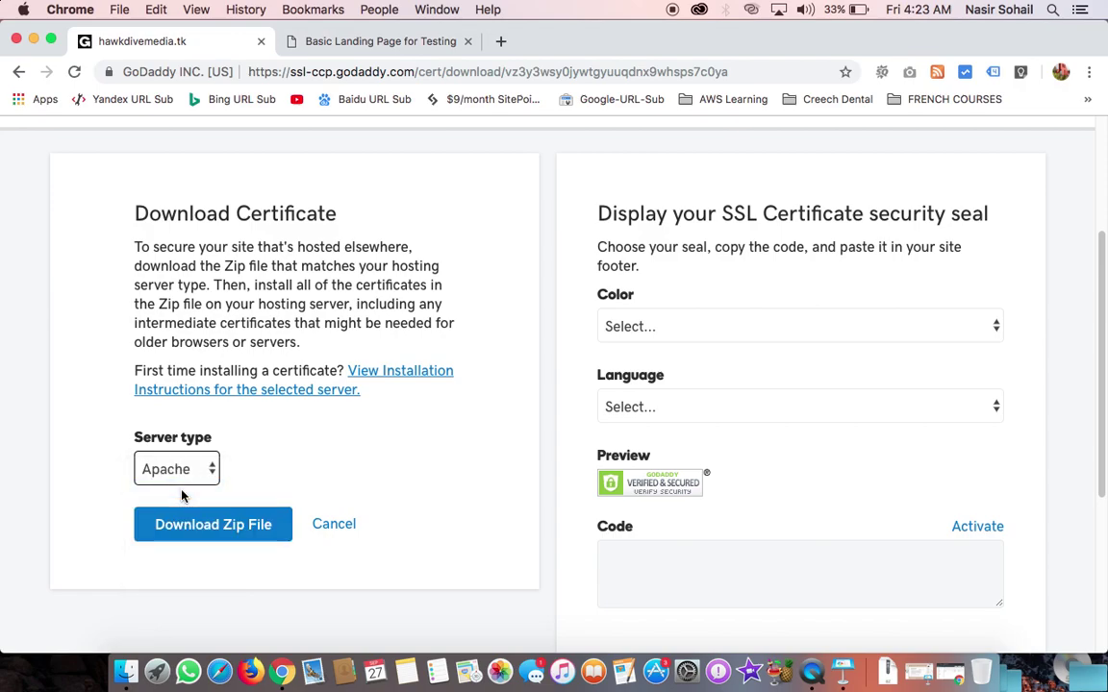
left_click(208, 529)
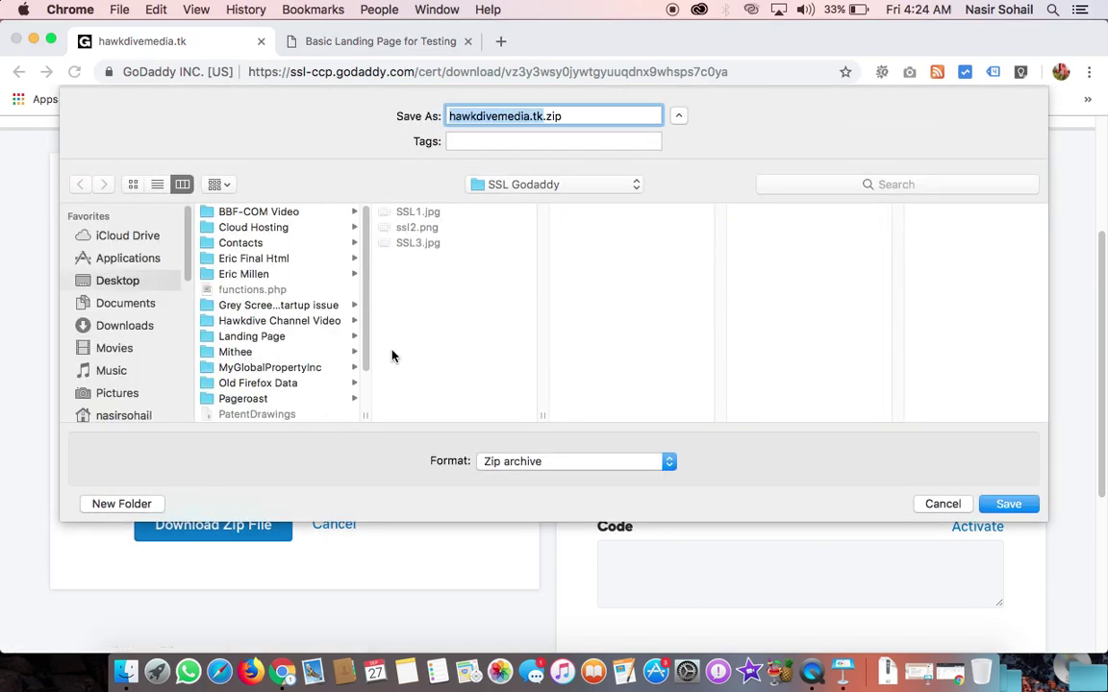
left_click(1022, 508)
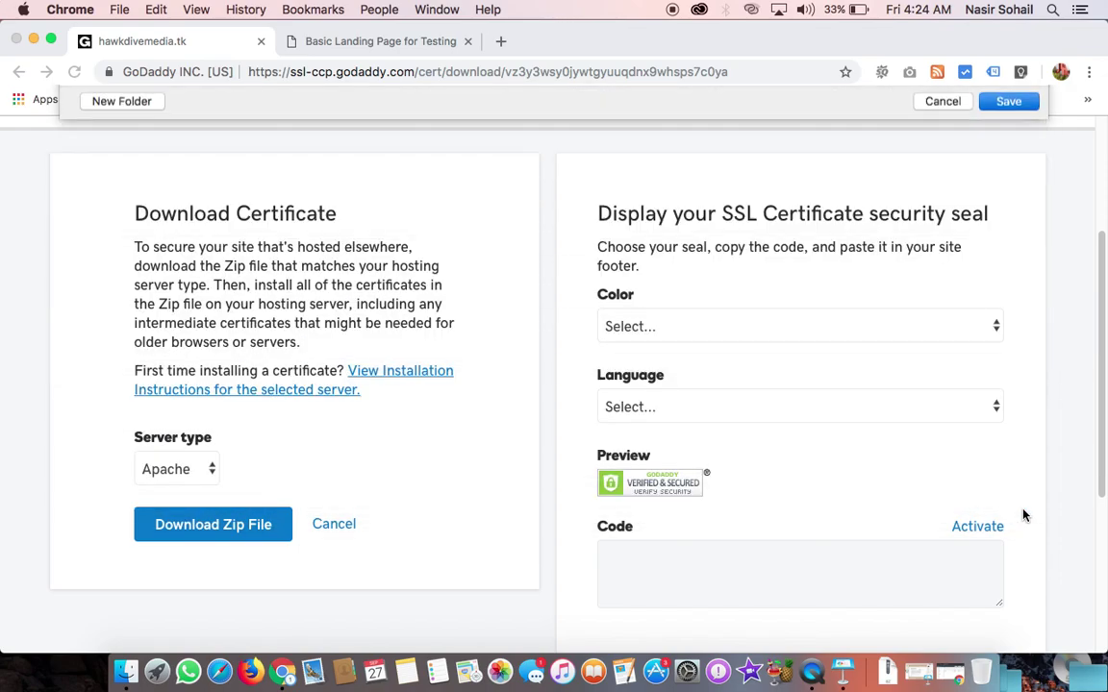
left_click(34, 40)
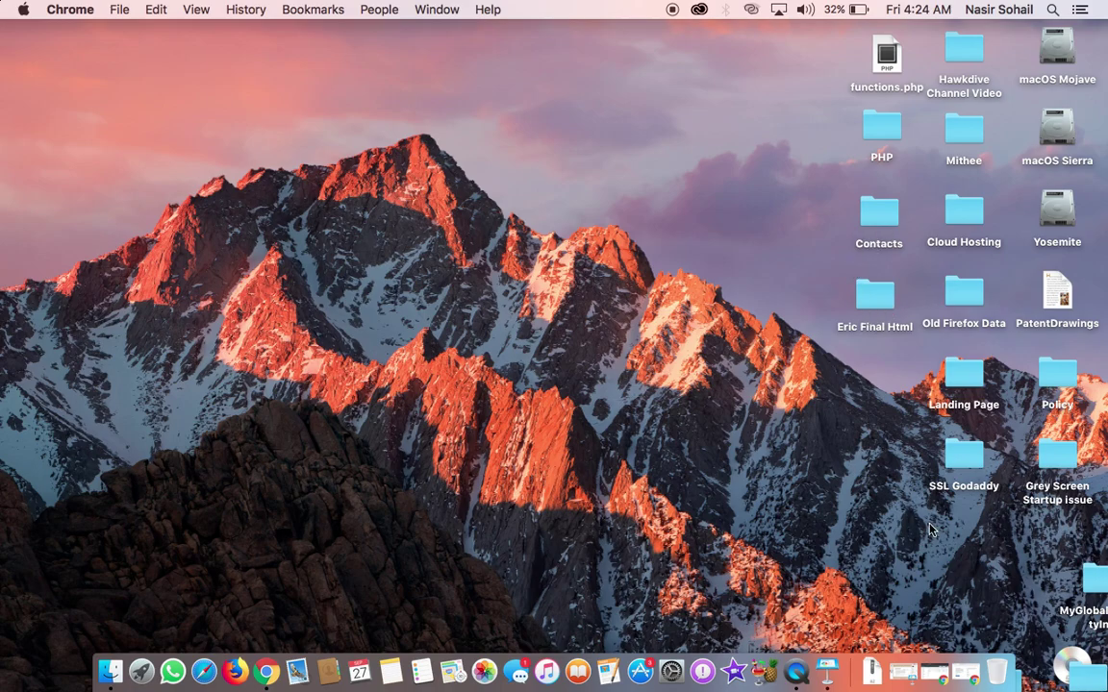
Step: Extract hawkdivemedia.tk.zip inside the SSL Godaddy folder and open the extracted hawkdivemedia.tk folder
left_click_drag(954, 492, 445, 126)
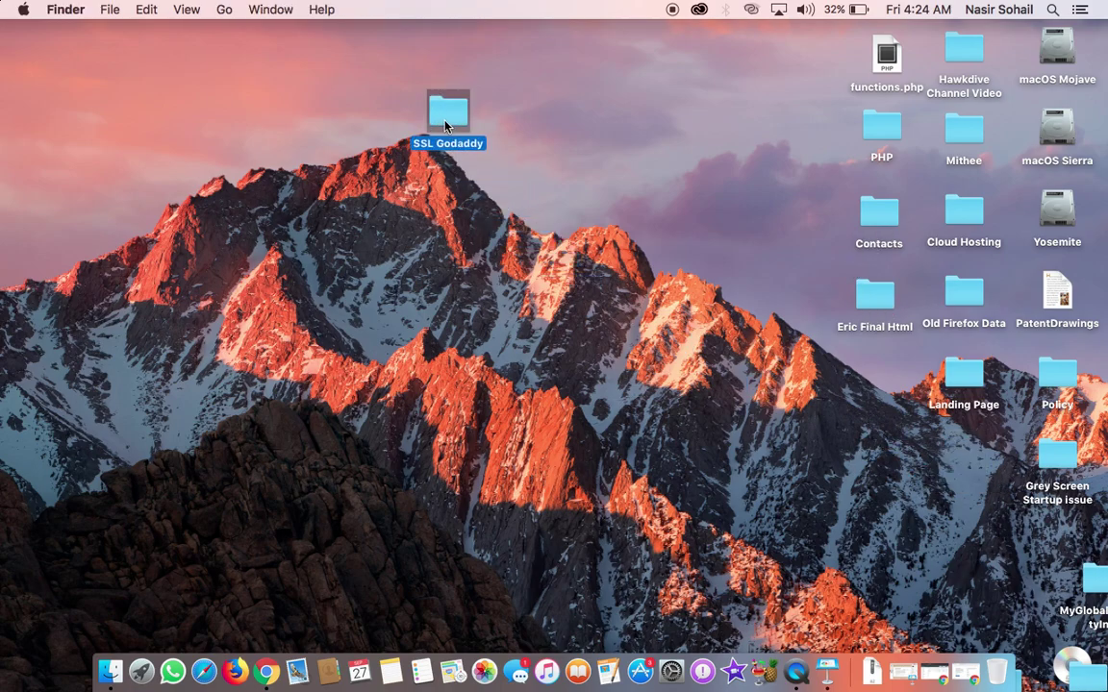
double_click(445, 126)
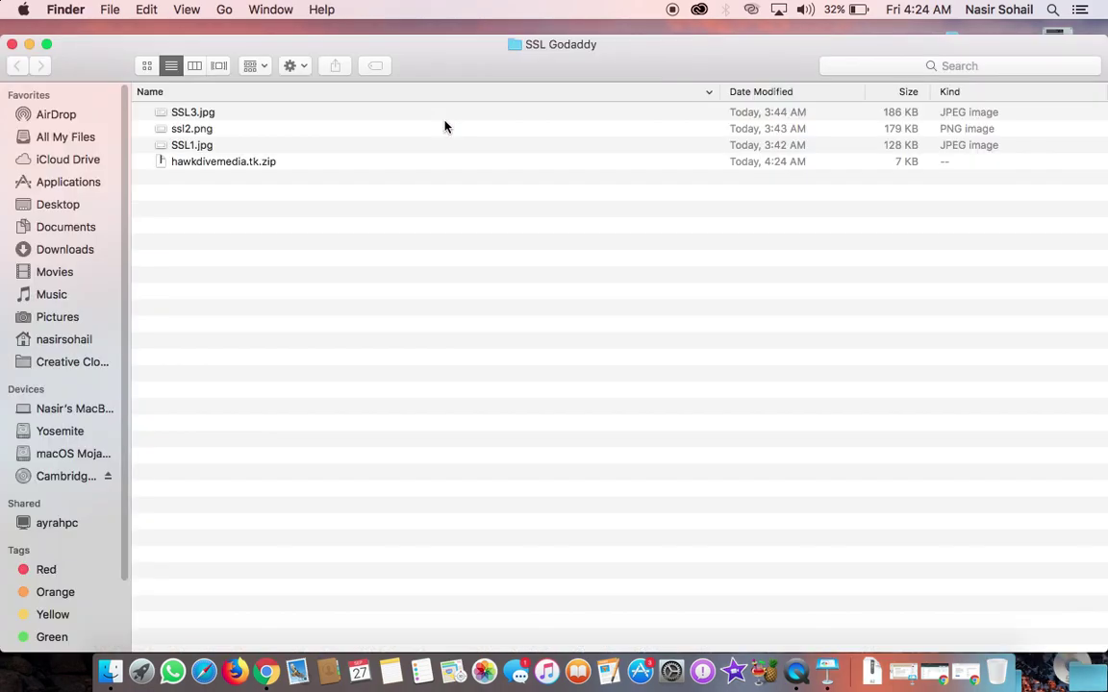
left_click(203, 164)
double_click(192, 163)
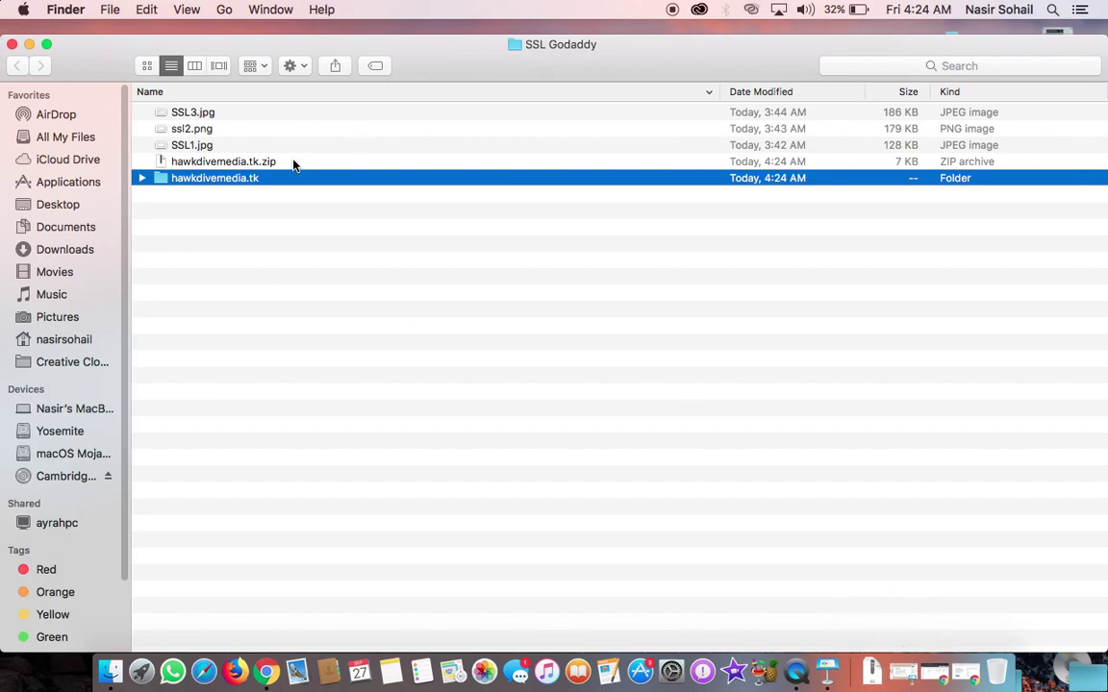
double_click(206, 181)
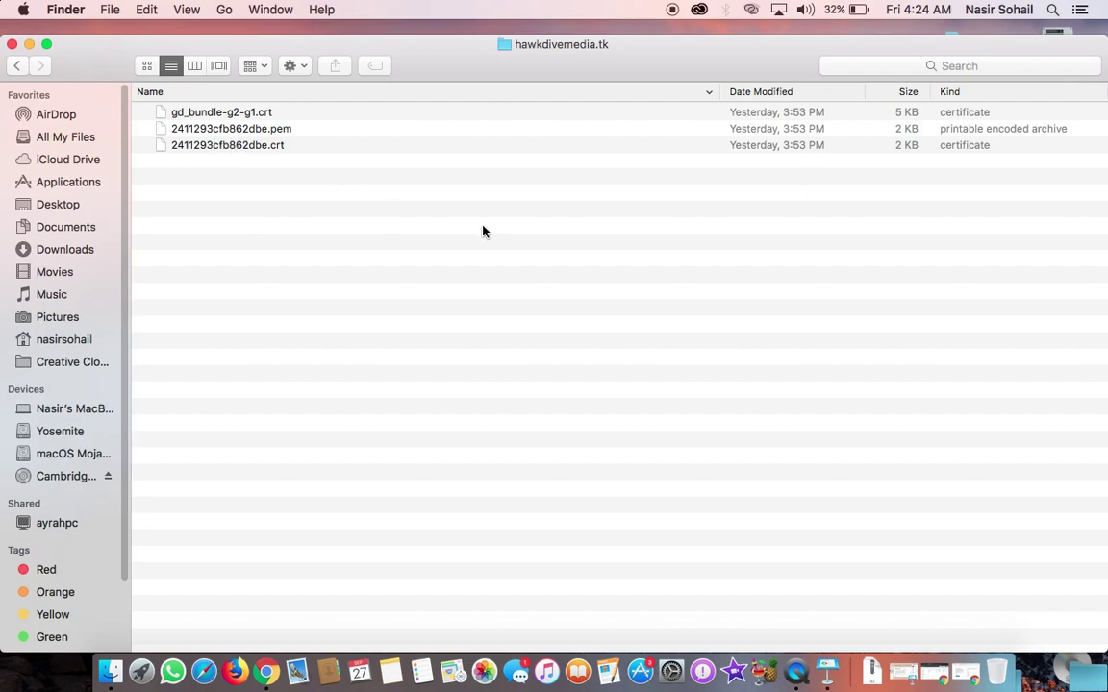
Step: Review the 2411293cfb862dbe.crt and gd_bundle-g2-g1.crt files, then minimize the folder window
left_click(208, 146)
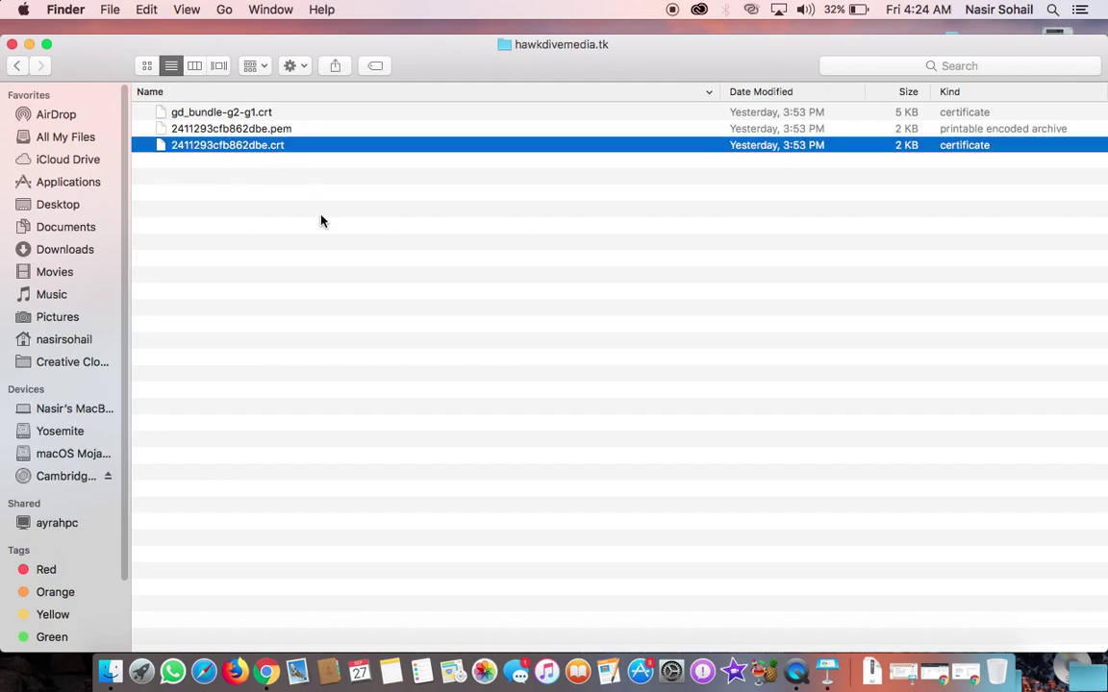
left_click(182, 114)
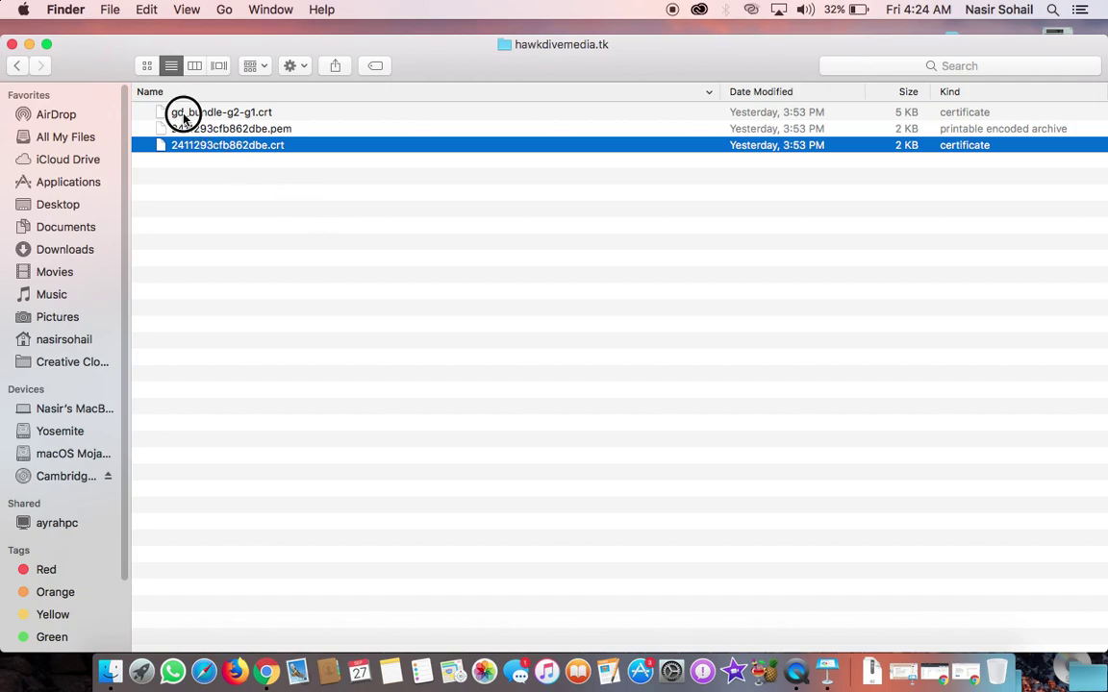
left_click(246, 146)
left_click(29, 44)
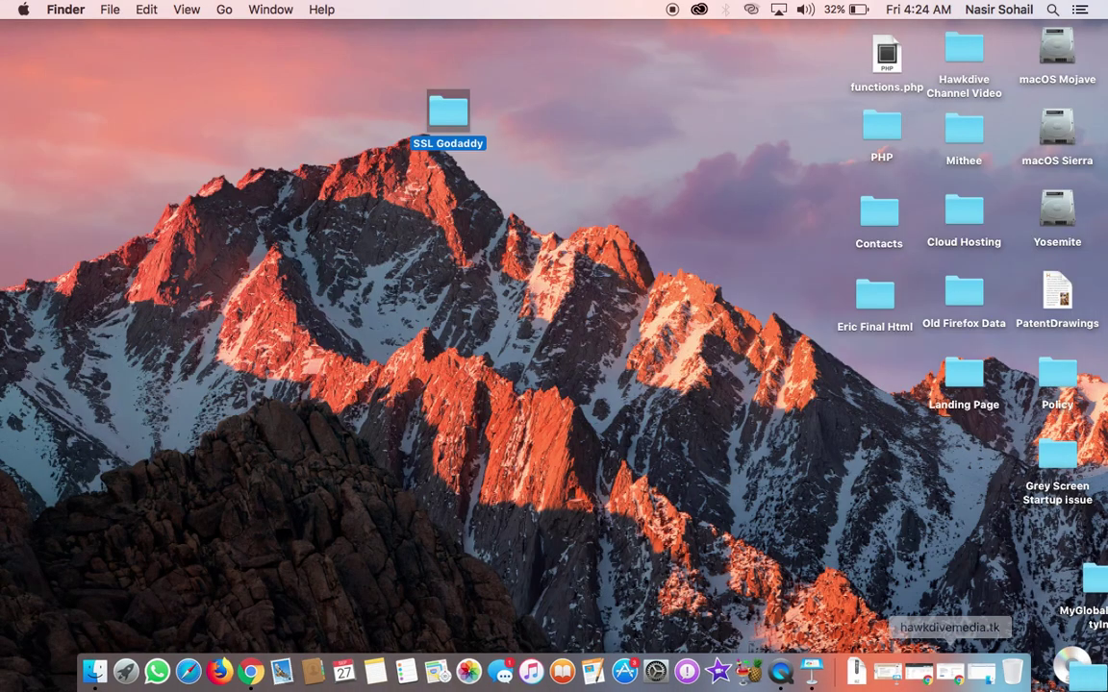
left_click(725, 432)
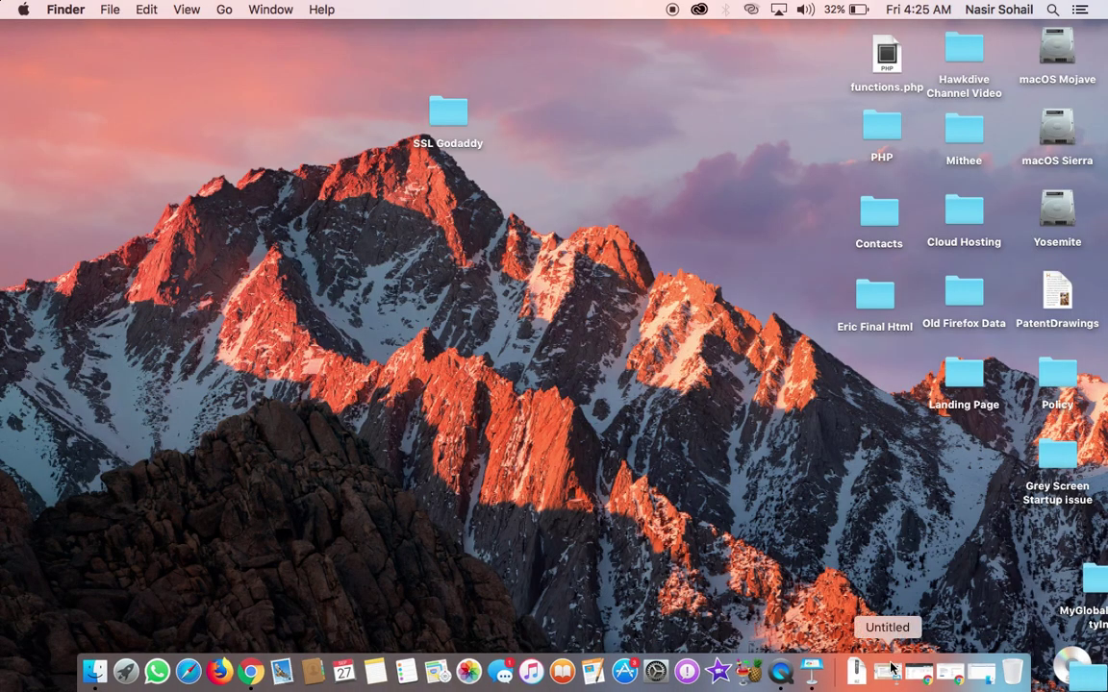
Step: Restore Chrome and go back through history to the cPanel SSL/TLS manager page
left_click(917, 673)
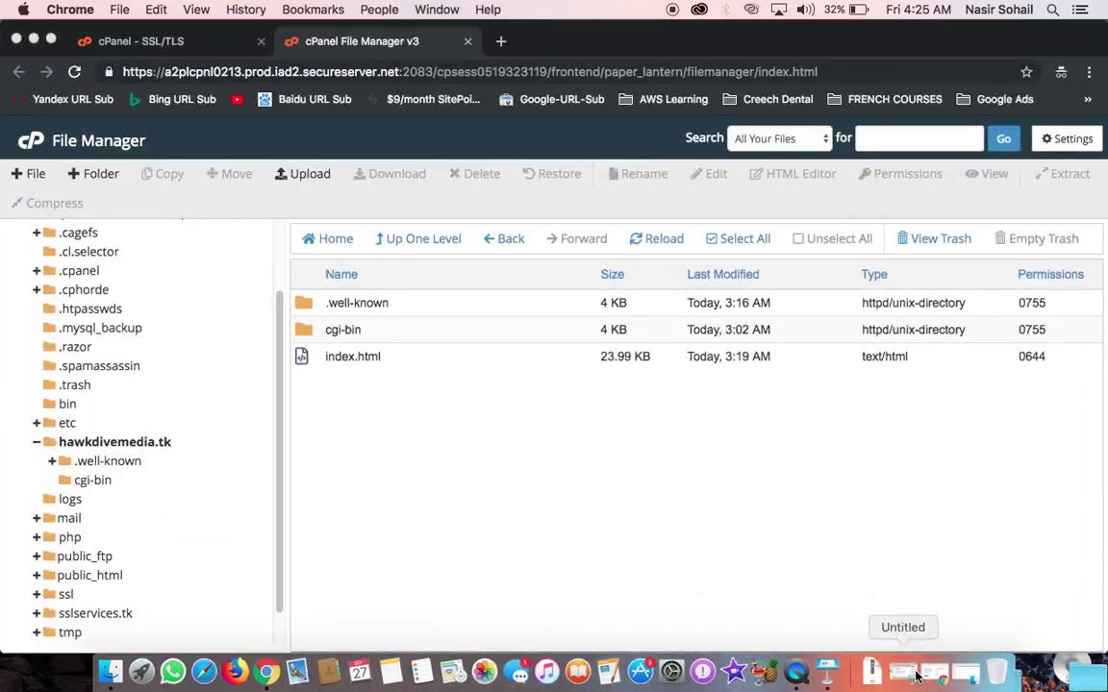
left_click(175, 45)
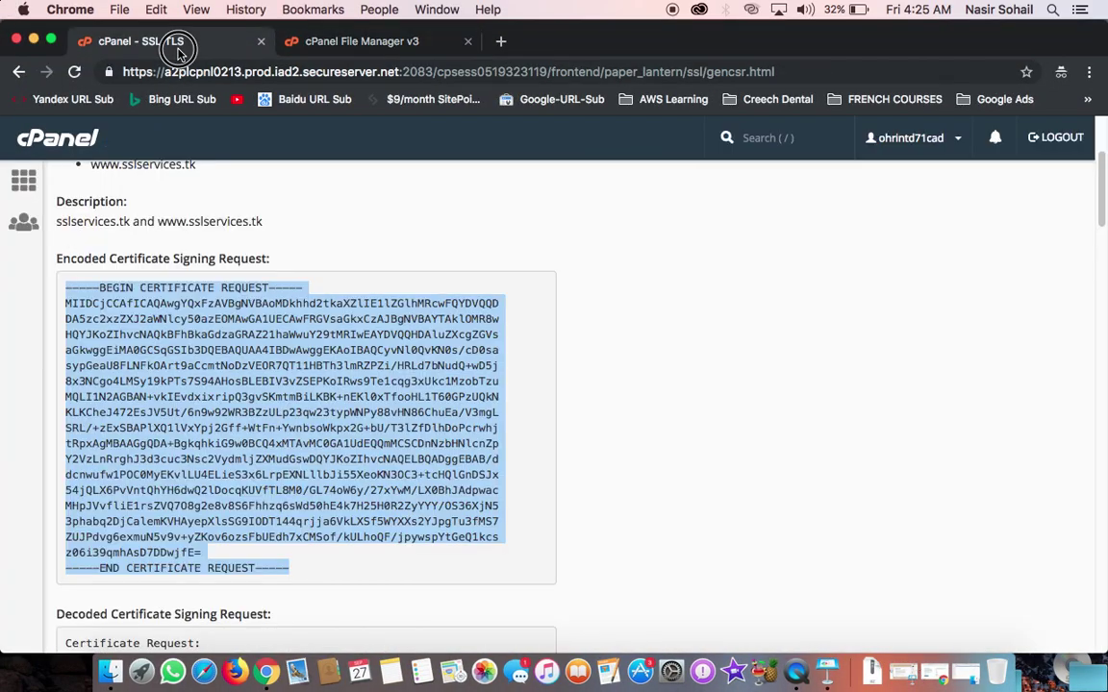
scroll(132, 268, "down", 1)
scroll(64, 219, "up", 5)
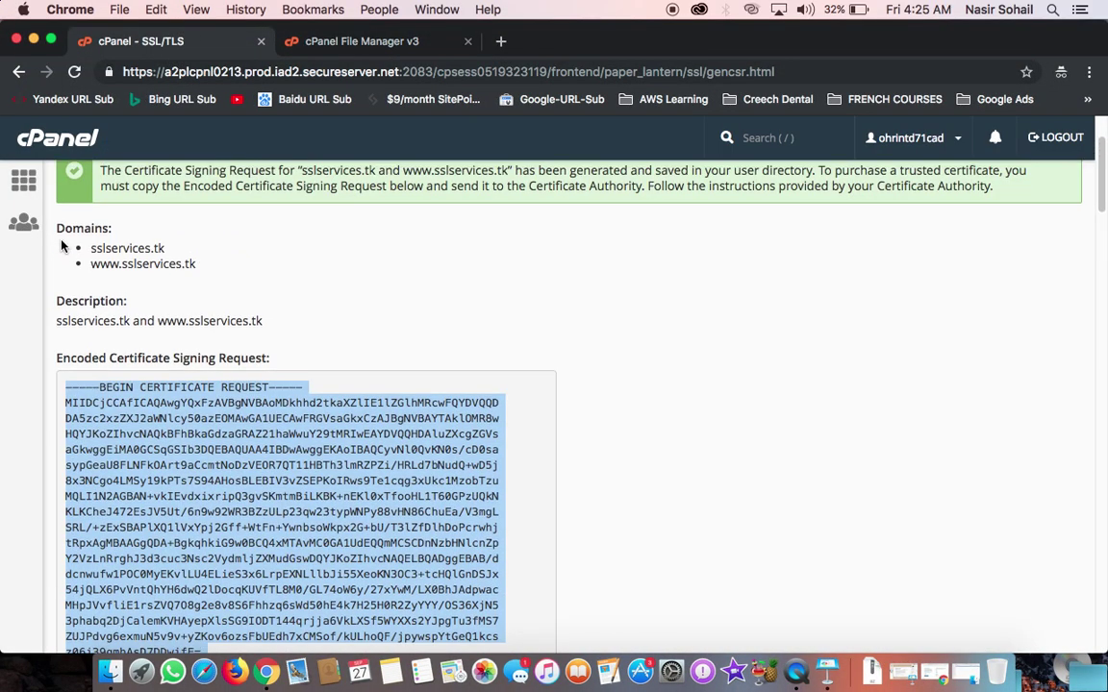
left_click(29, 188)
left_click_drag(30, 193, 349, 257)
left_click(17, 74)
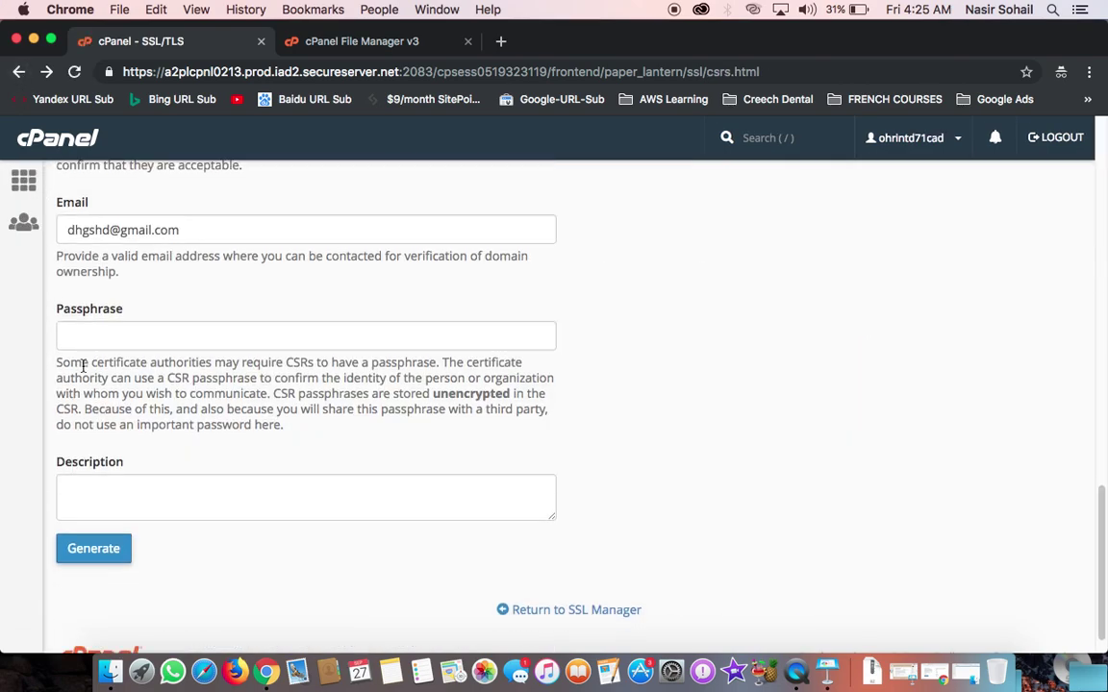
left_click(19, 77)
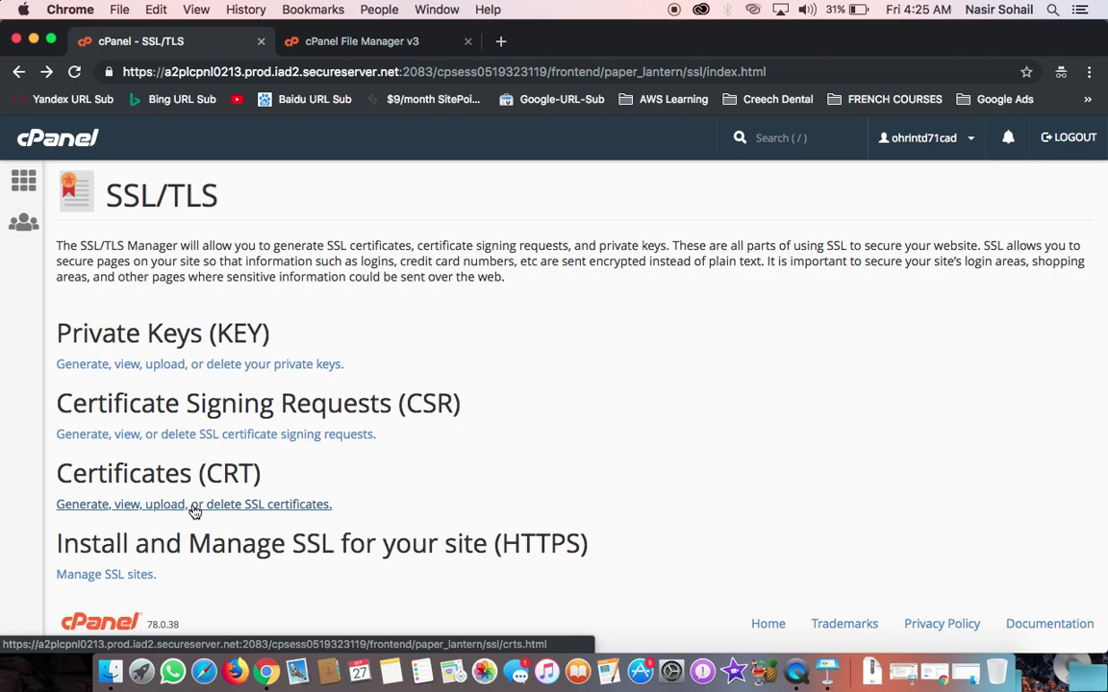
left_click(194, 512)
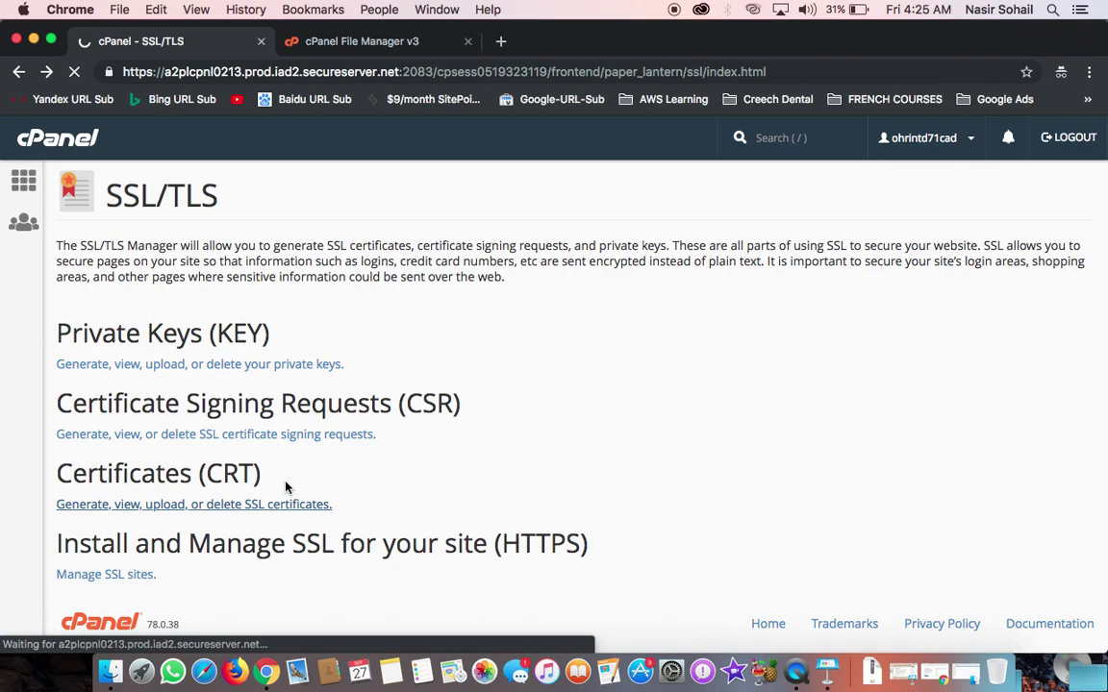
Step: Upload 2411293cfb862dbe.crt from SSL Godaddy > hawkdivemedia.tk as a new certificate
scroll(395, 487, "down", 10)
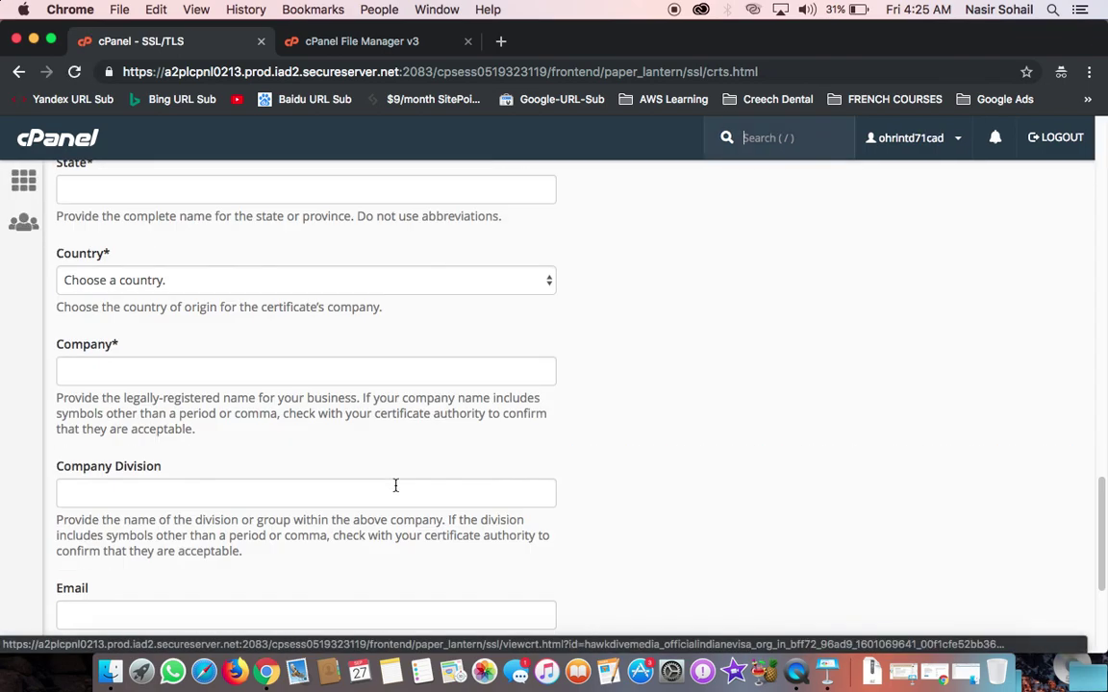
scroll(395, 487, "up", 10)
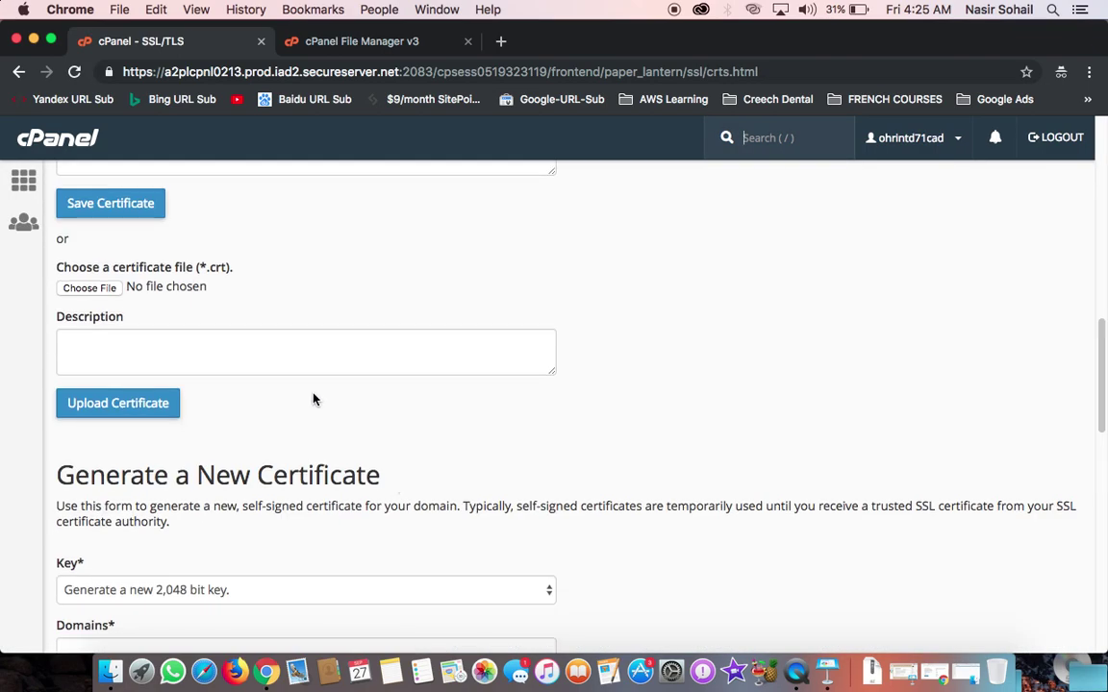
scroll(312, 400, "up", 4)
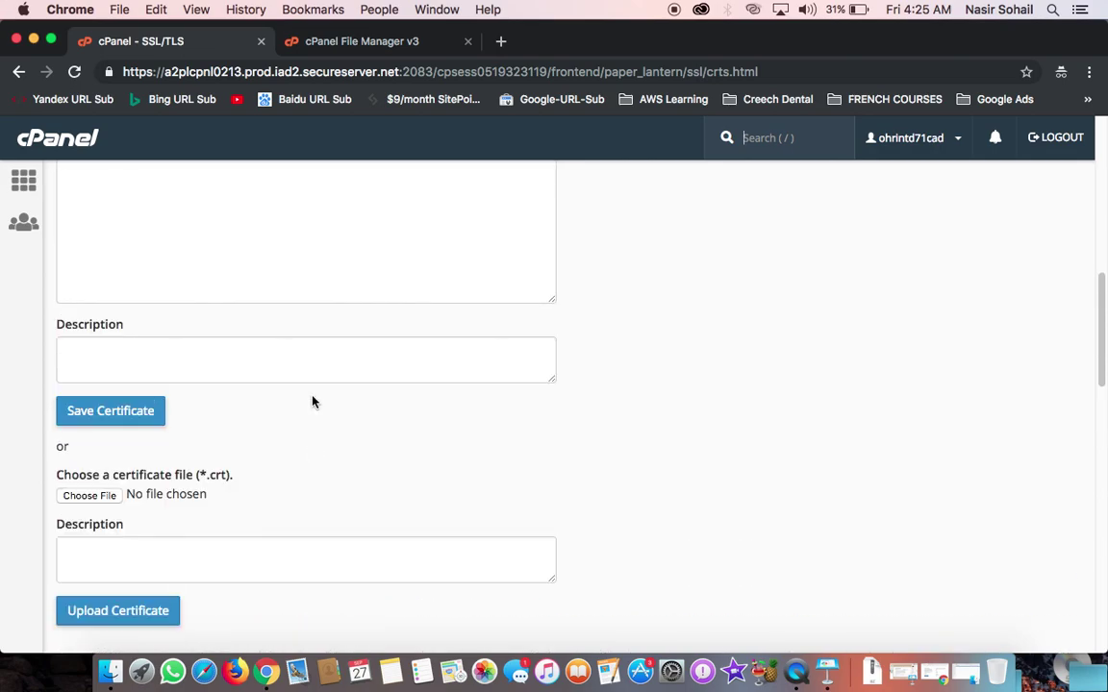
scroll(313, 400, "up", 5)
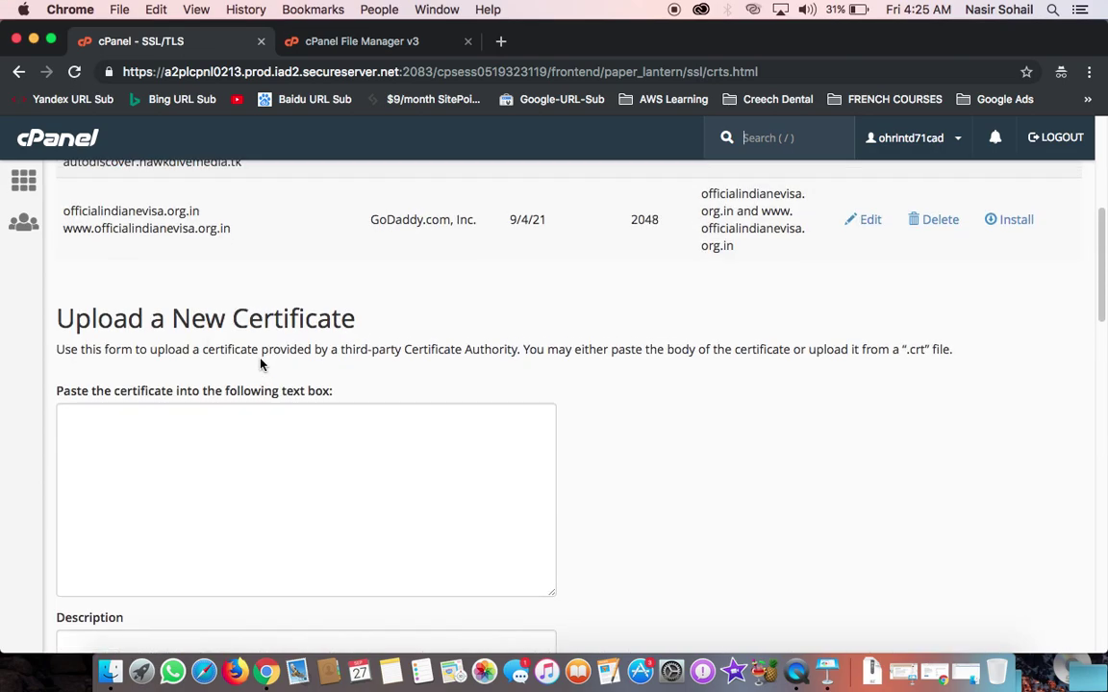
scroll(261, 359, "down", 2)
scroll(261, 361, "down", 5)
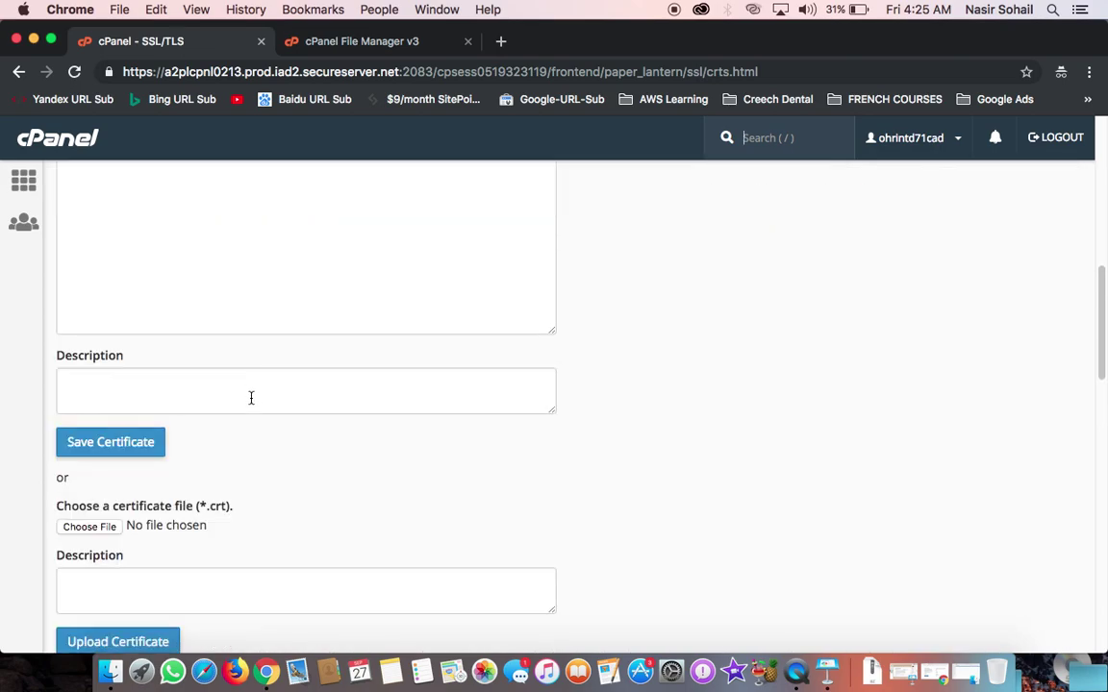
left_click(108, 407)
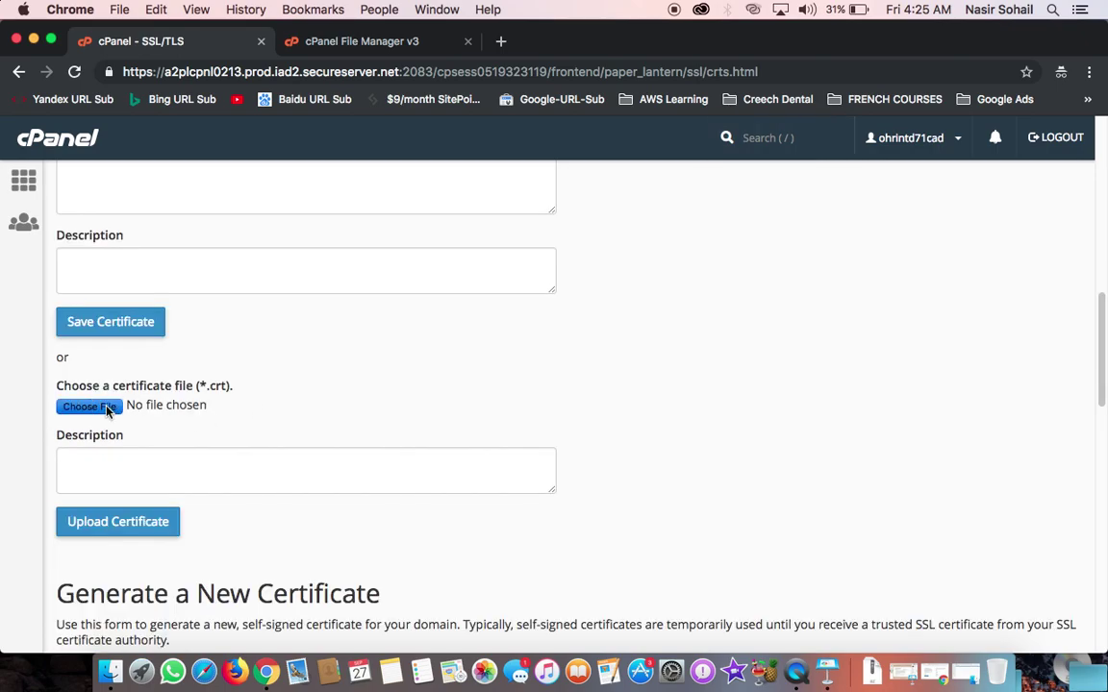
left_click(282, 377)
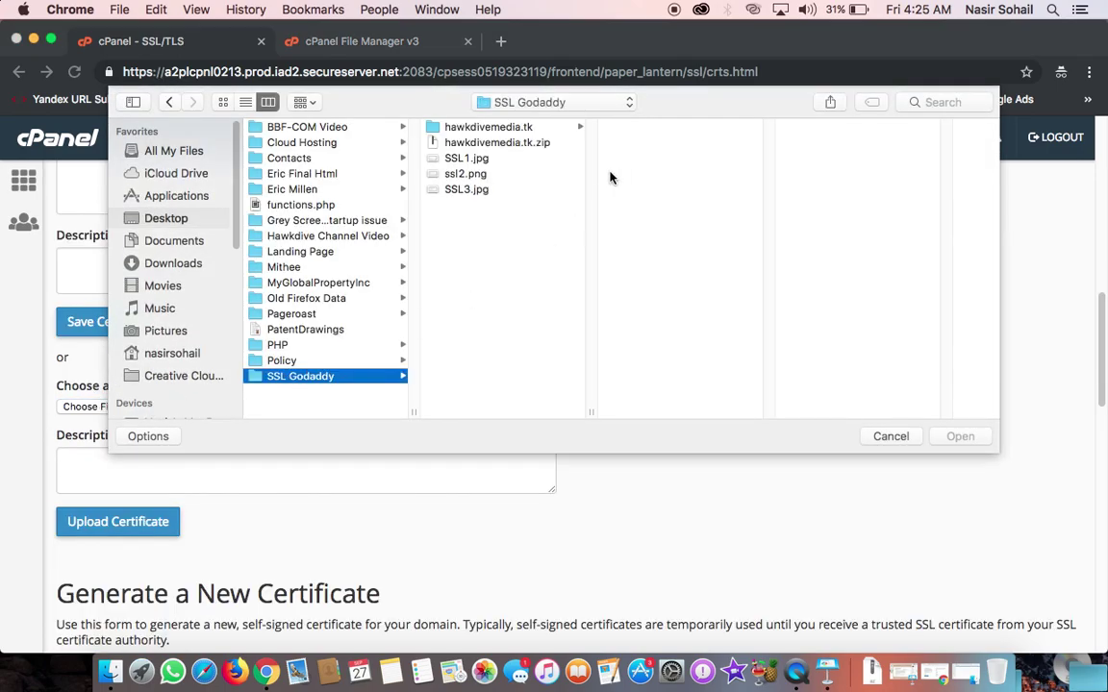
left_click(473, 134)
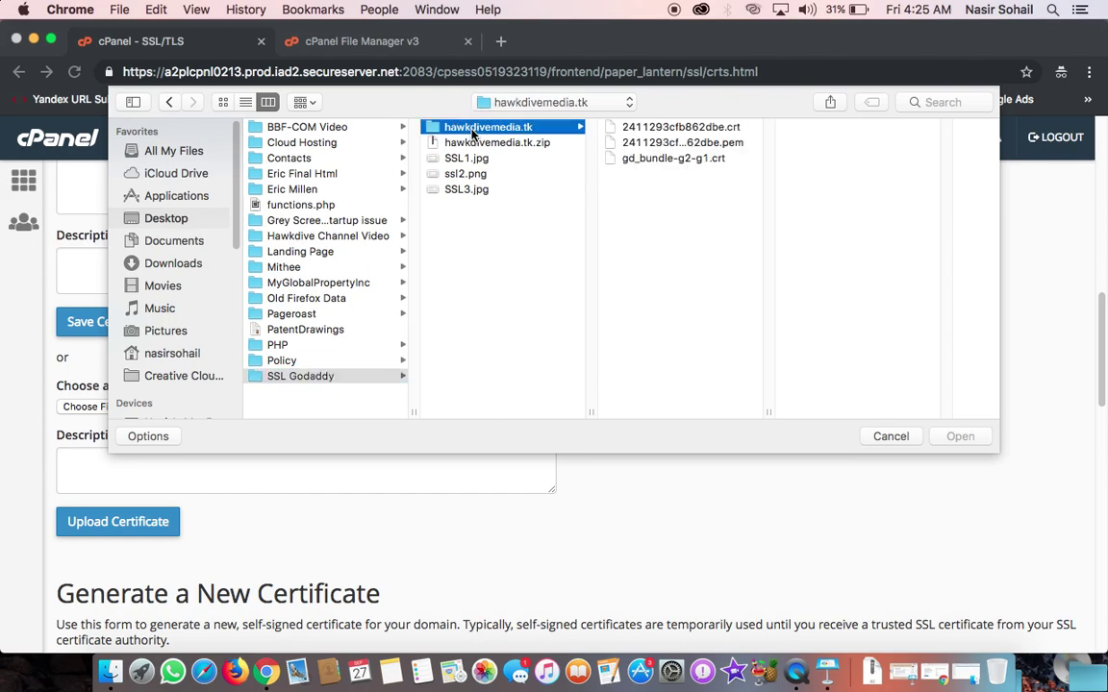
double_click(653, 133)
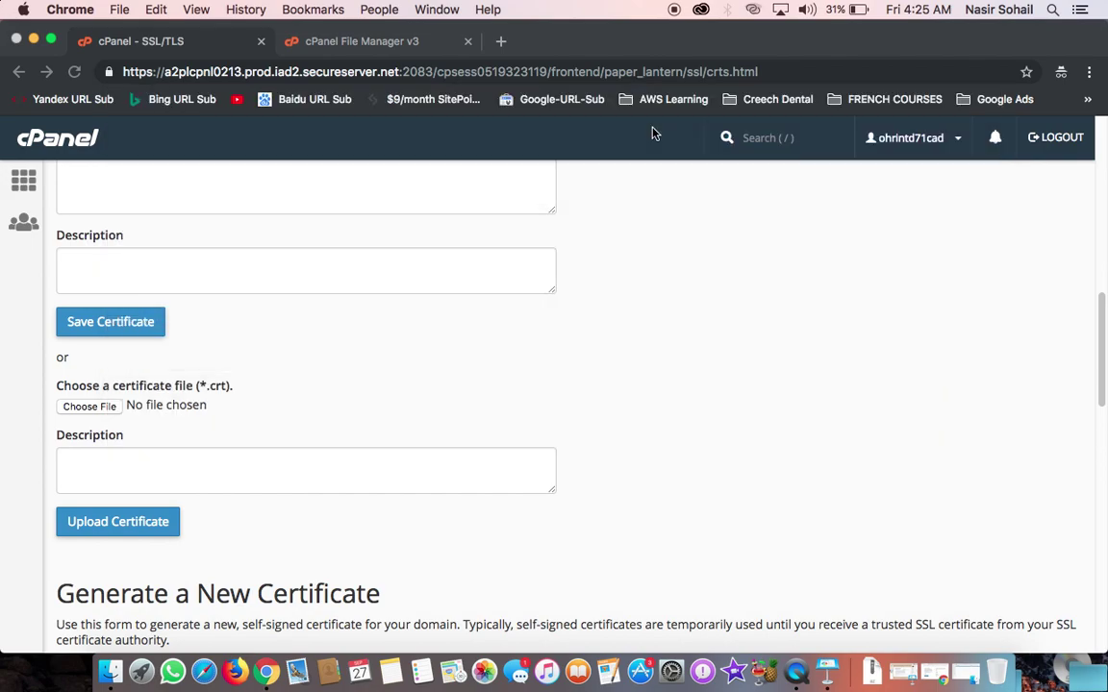
left_click(123, 525)
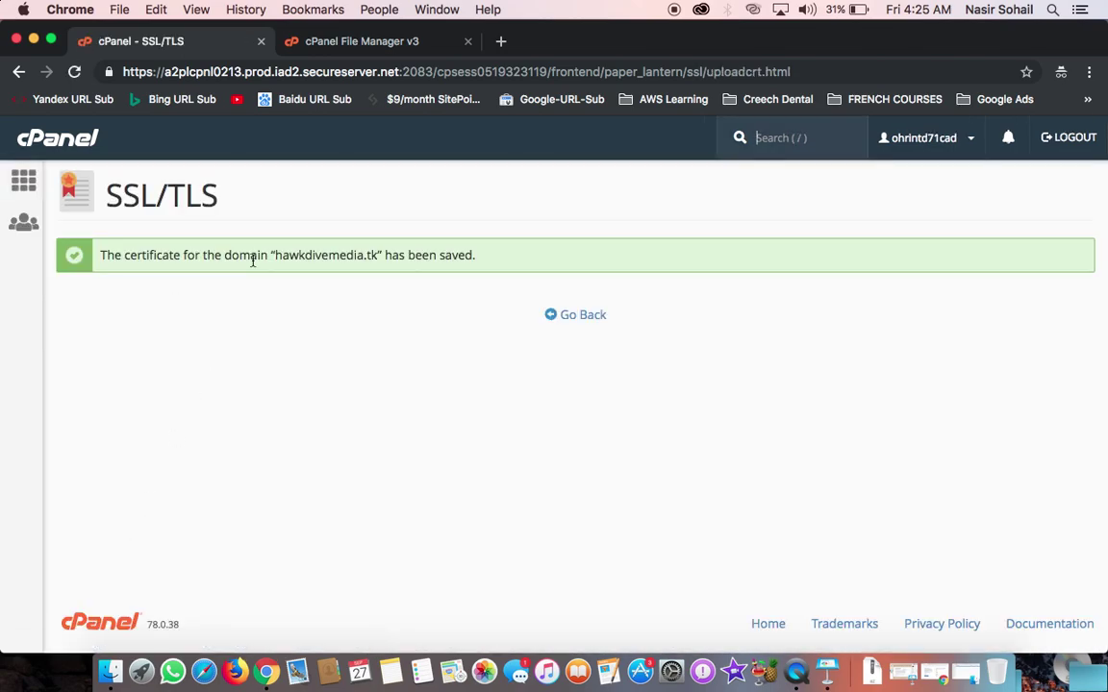
Step: Confirm the GoDaddy.com, Inc. hawkdivemedia.tk certificate in Certificates on Server, then go back in history
left_click_drag(276, 255, 403, 255)
left_click(403, 255)
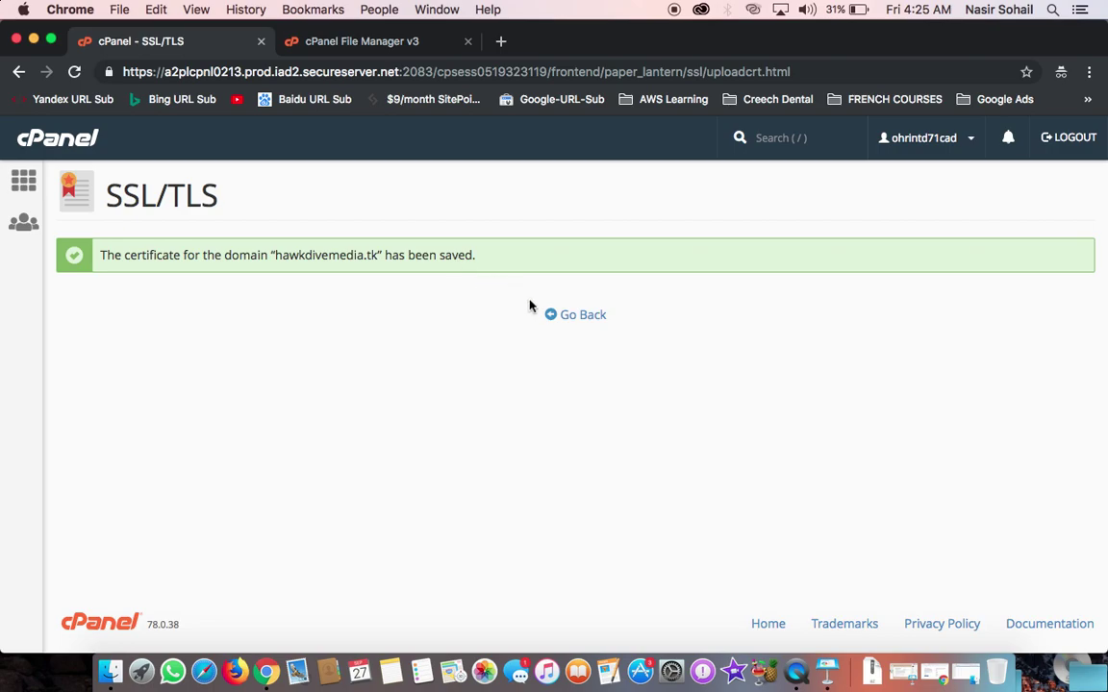
left_click(576, 315)
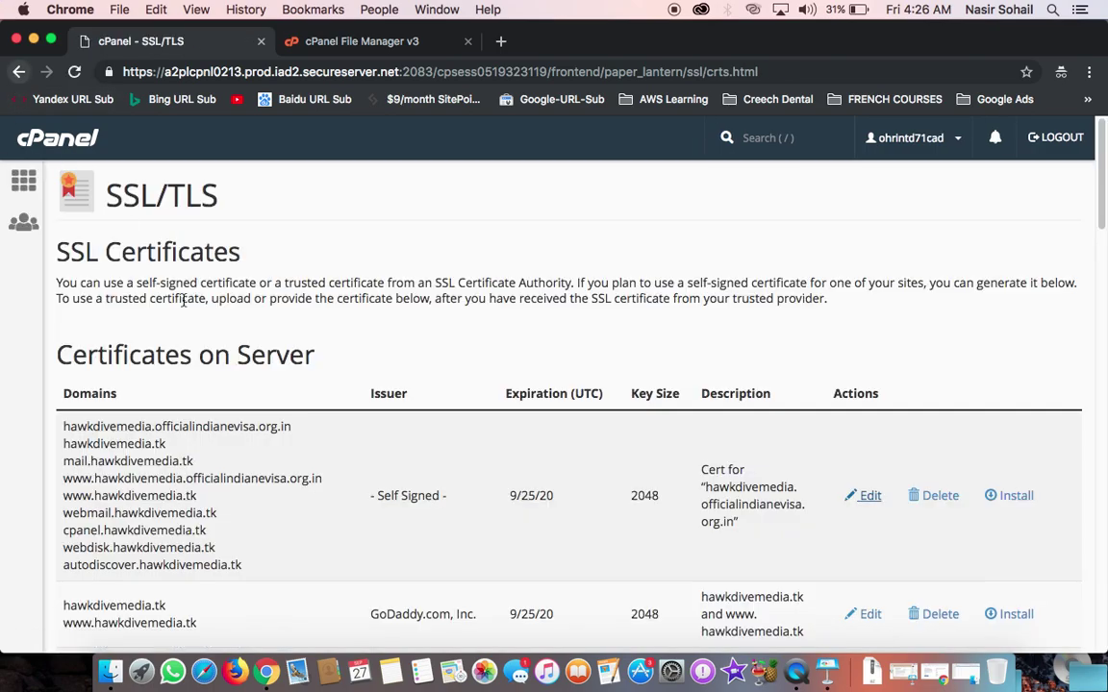
left_click(18, 71)
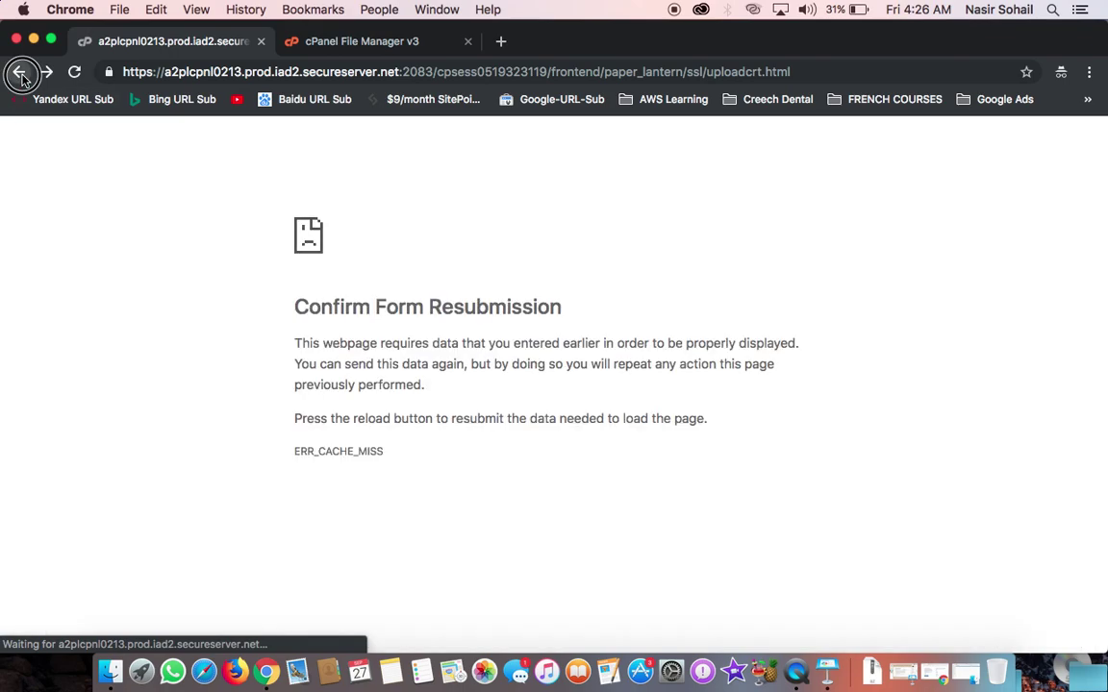
left_click(19, 71)
left_click(20, 75)
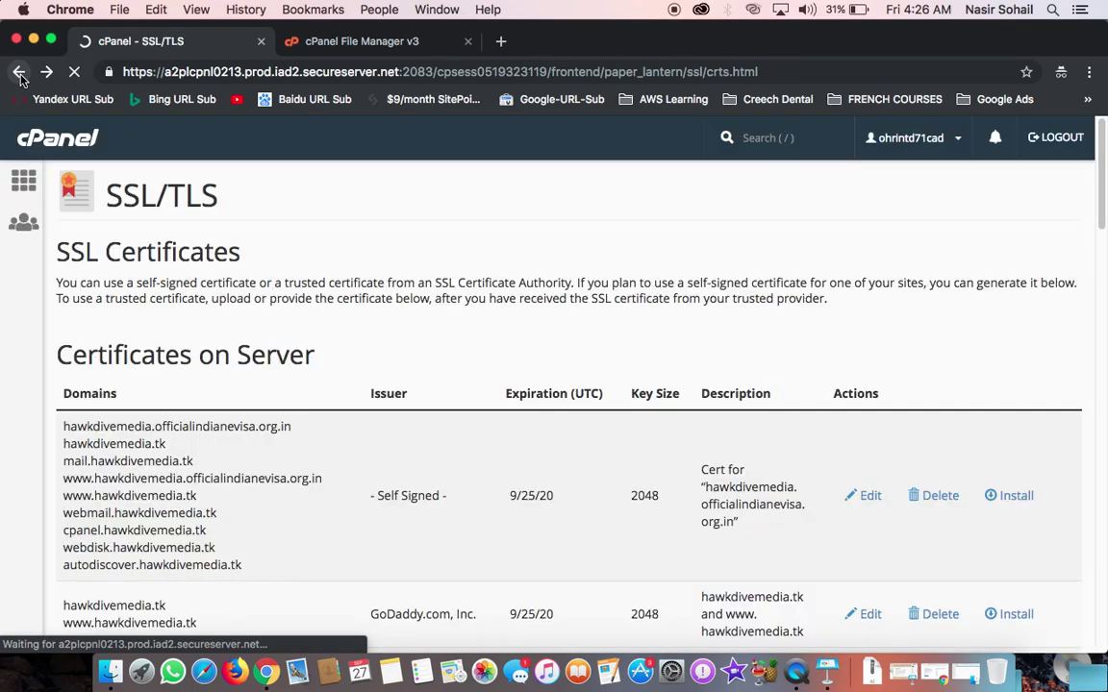
Step: Go back to cPanel Main and open SSL/TLS from the Security section
left_click(20, 75)
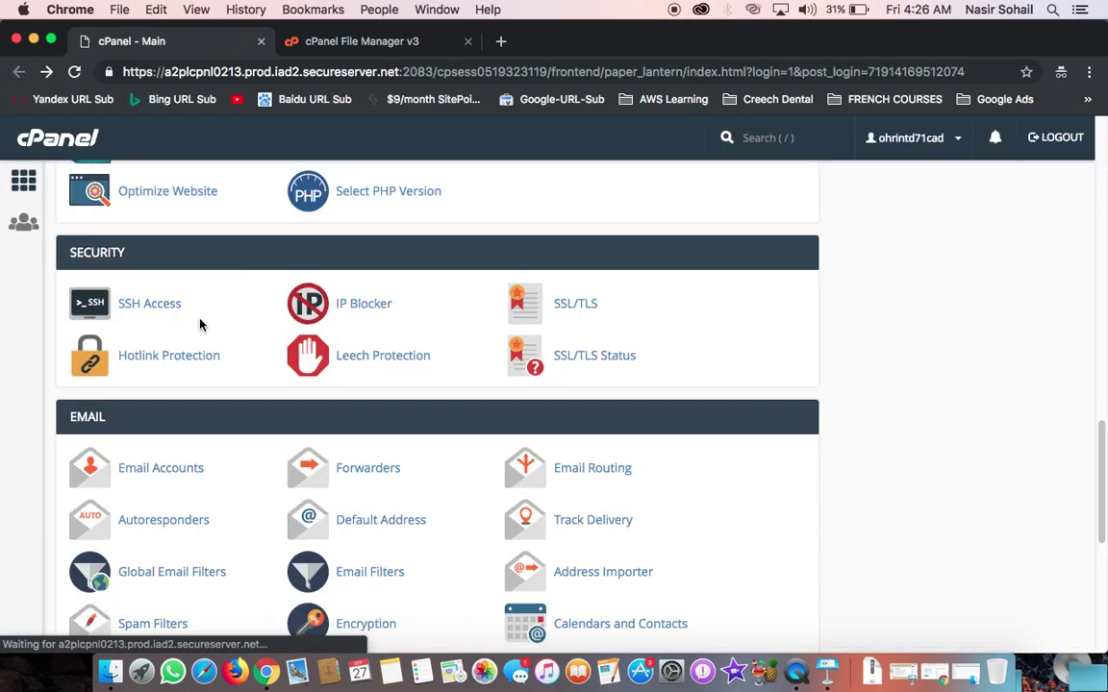
left_click(562, 304)
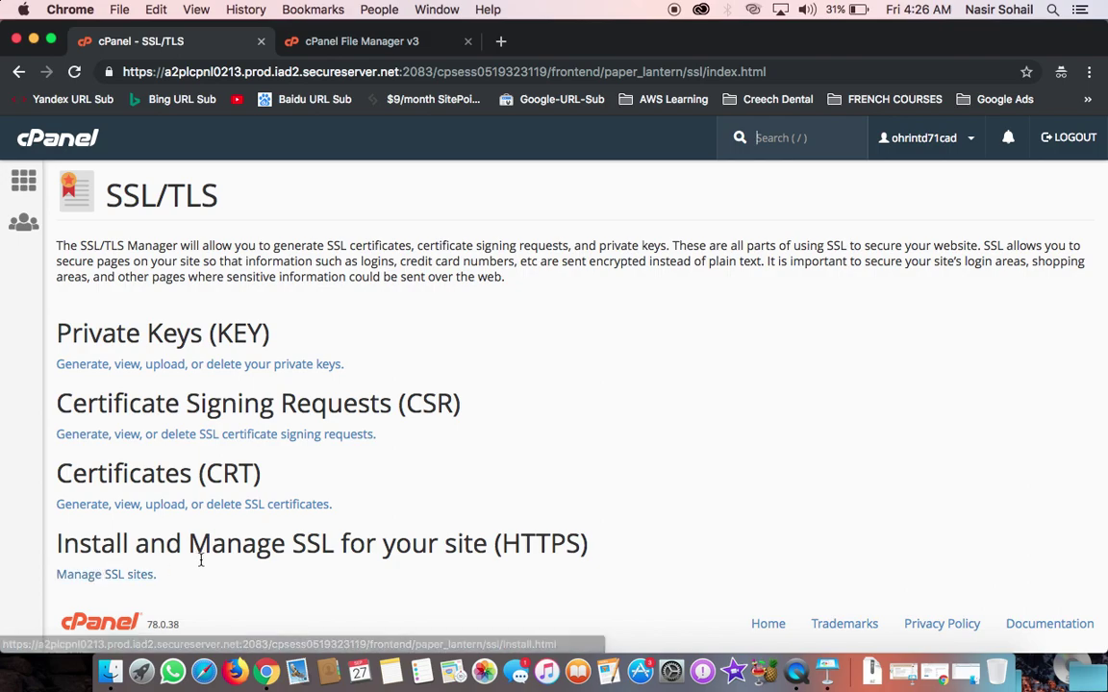
Step: Open Manage SSL Sites and locate the installed hawkdivemedia.tk site
left_click(131, 582)
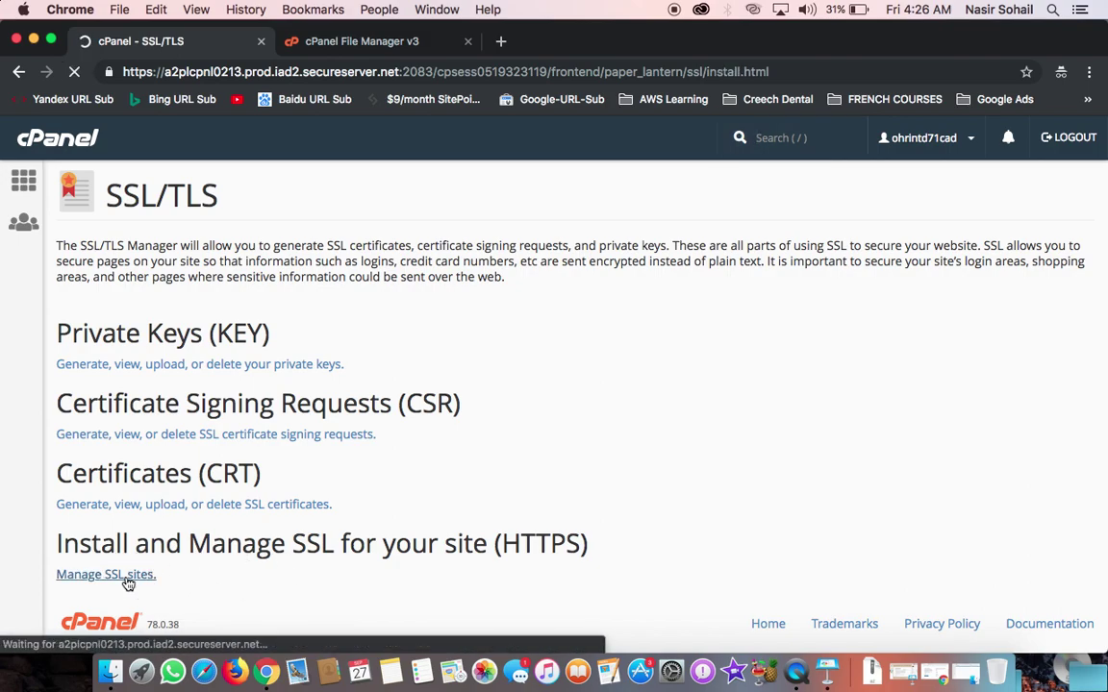
scroll(206, 565, "down", 10)
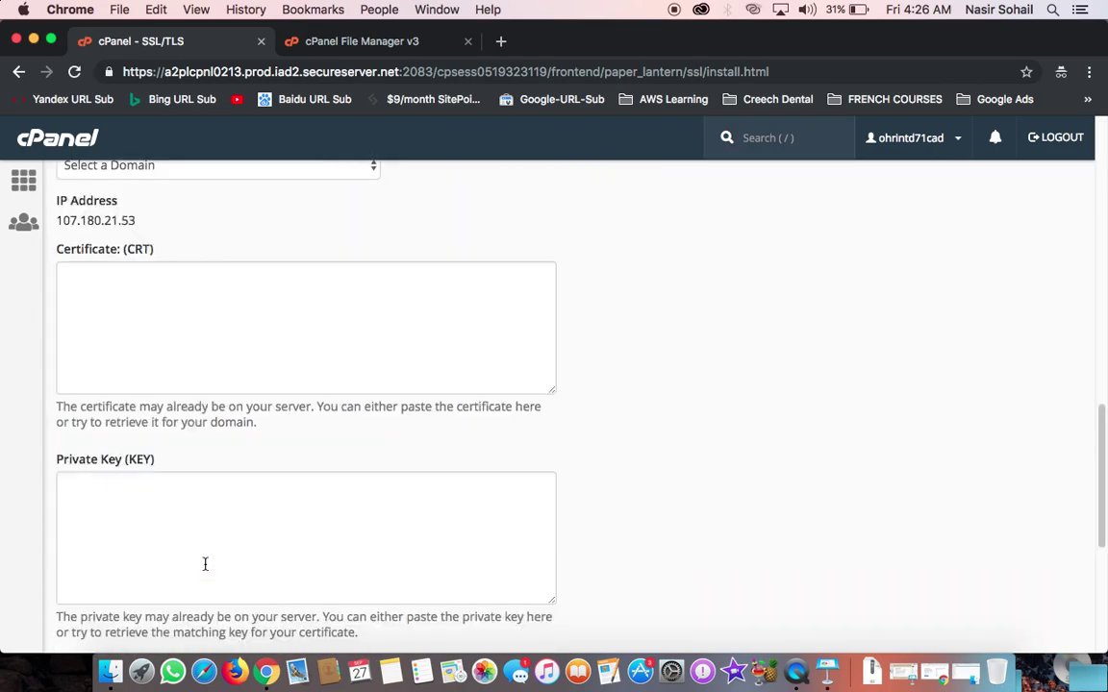
scroll(207, 535, "up", 3)
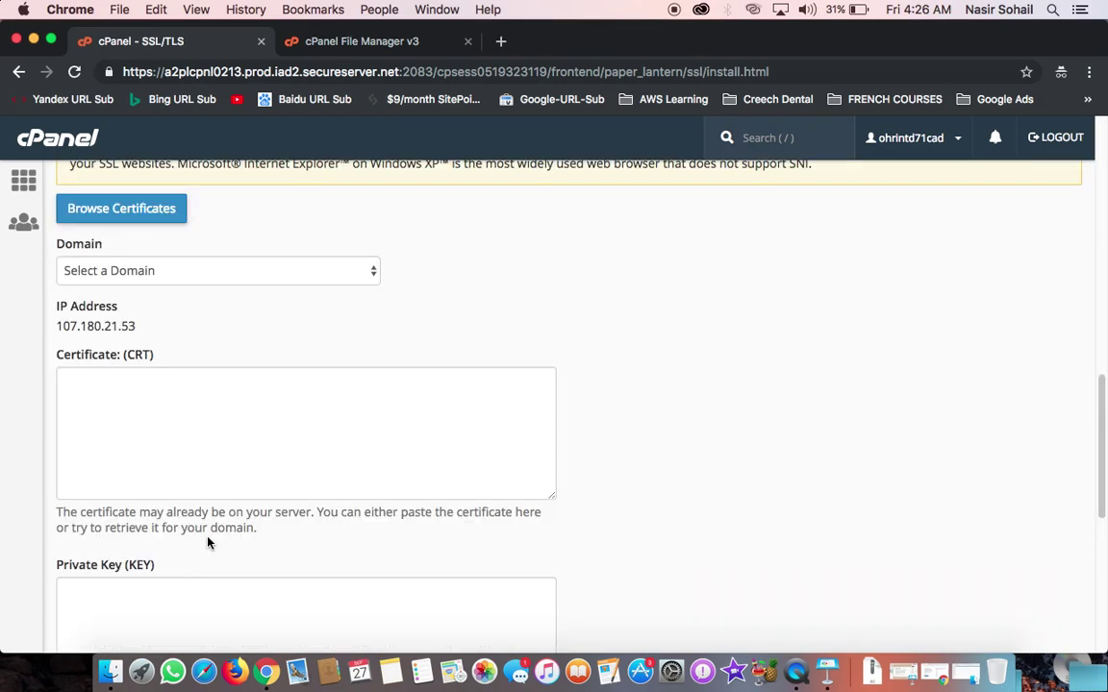
scroll(208, 538, "up", 10)
scroll(208, 538, "down", 5)
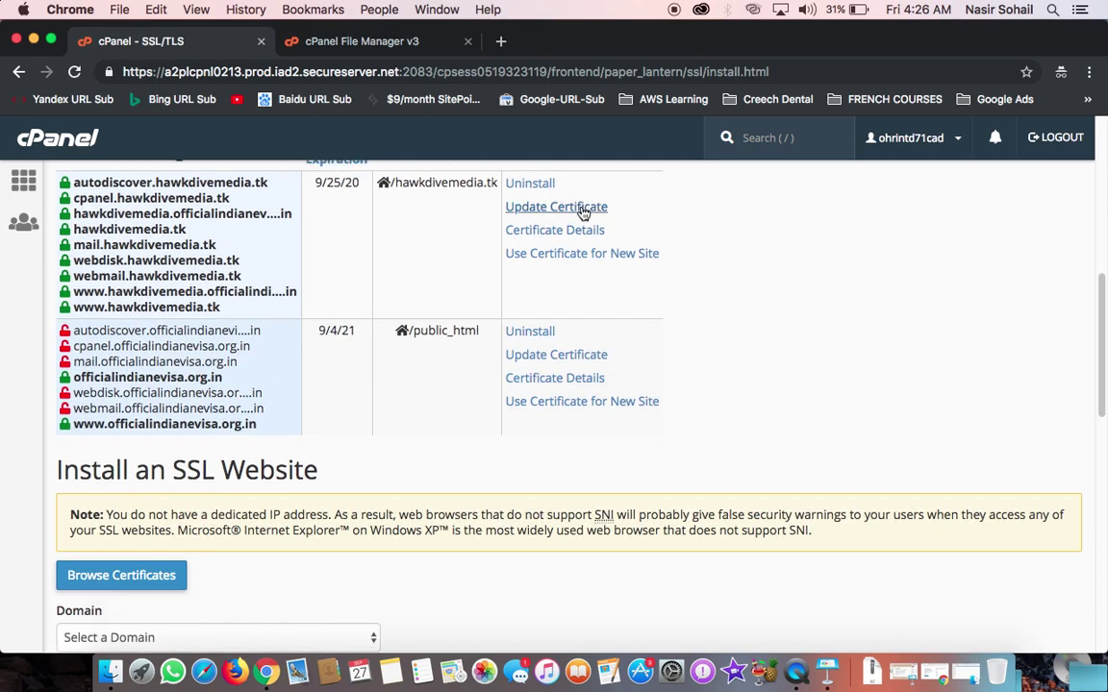
scroll(327, 222, "up", 1)
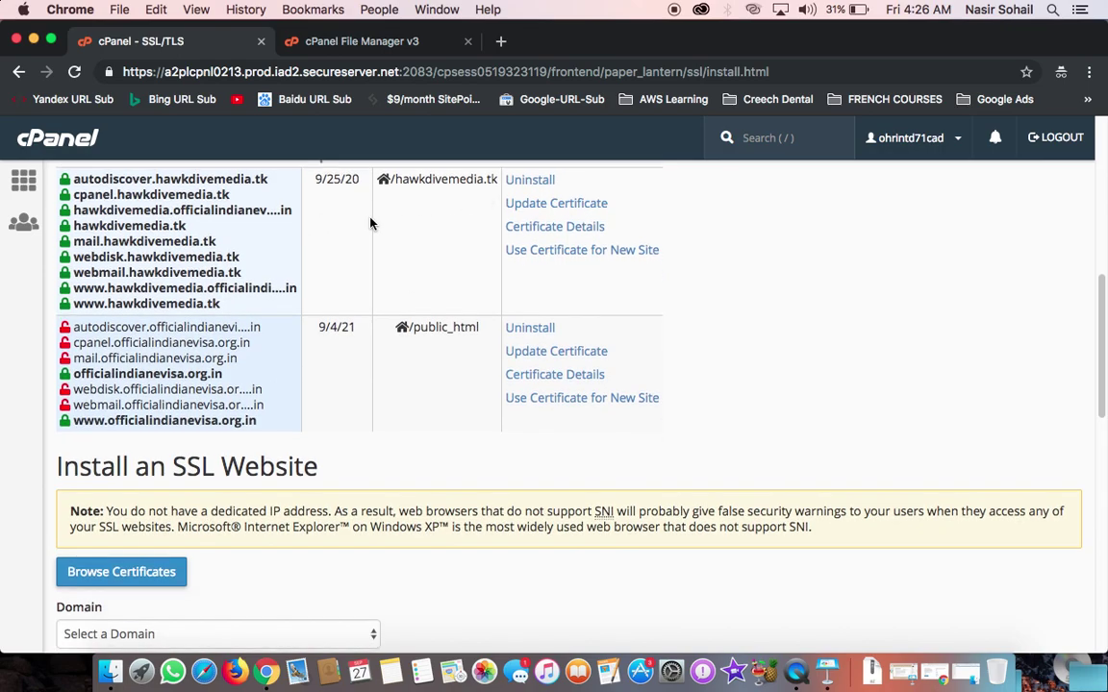
scroll(149, 265, "up", 3)
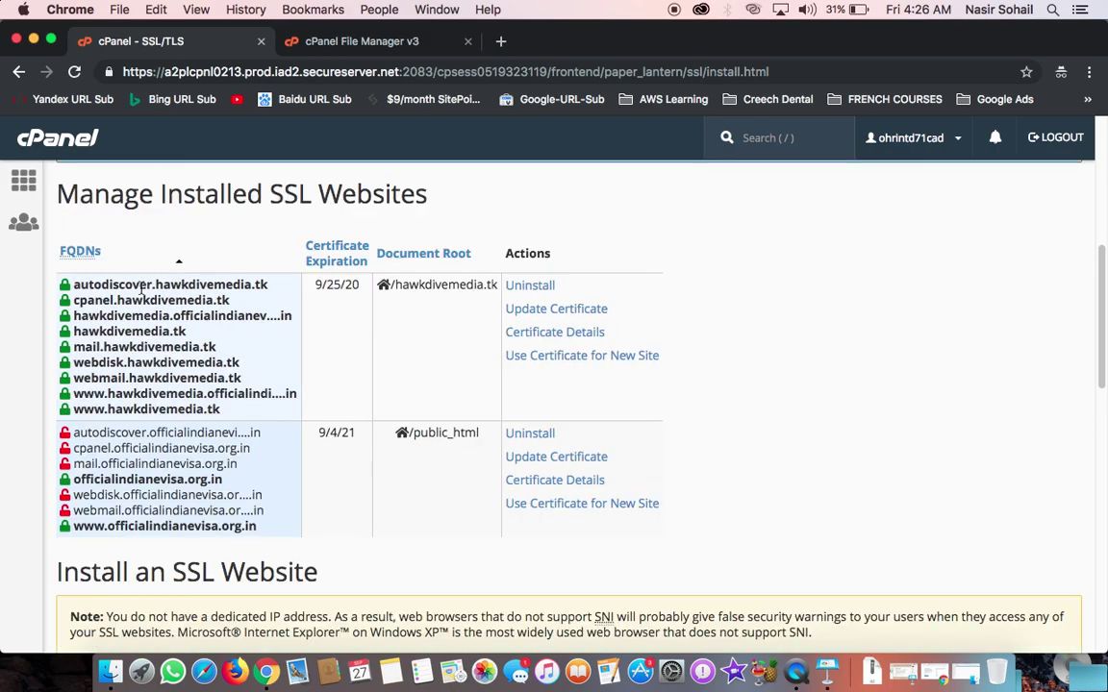
Step: Check the self-signed certificate details for hawkdivemedia.tk, then uninstall that SSL host
left_click(545, 332)
scroll(360, 431, "down", 1)
triple_click(181, 558)
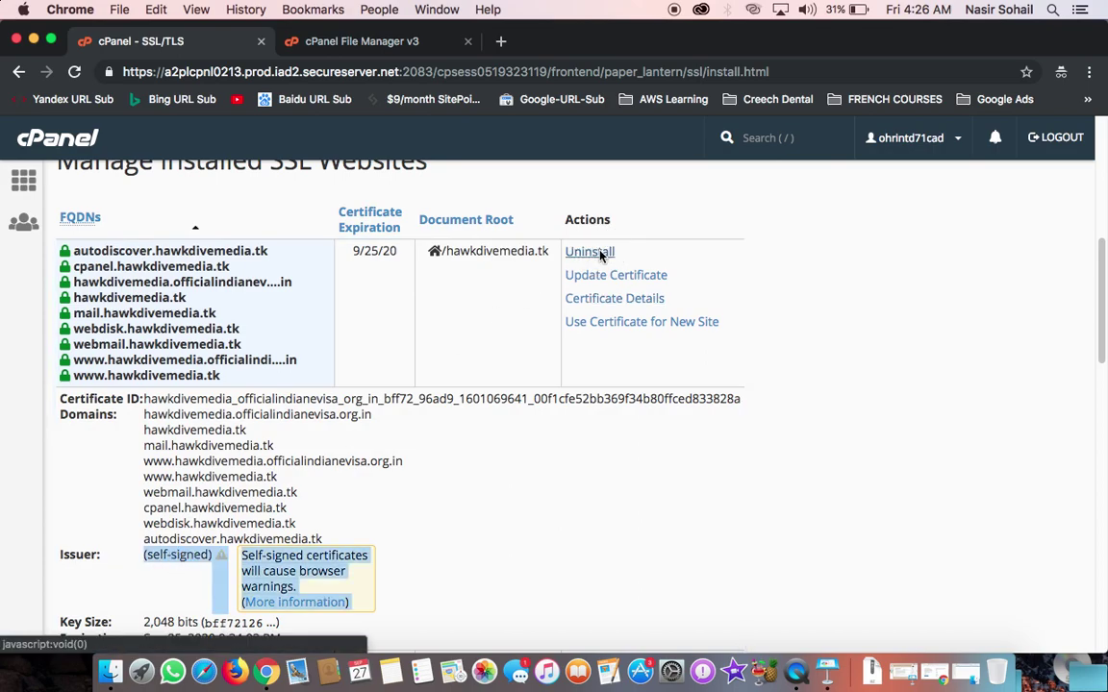
left_click(590, 252)
left_click(818, 424)
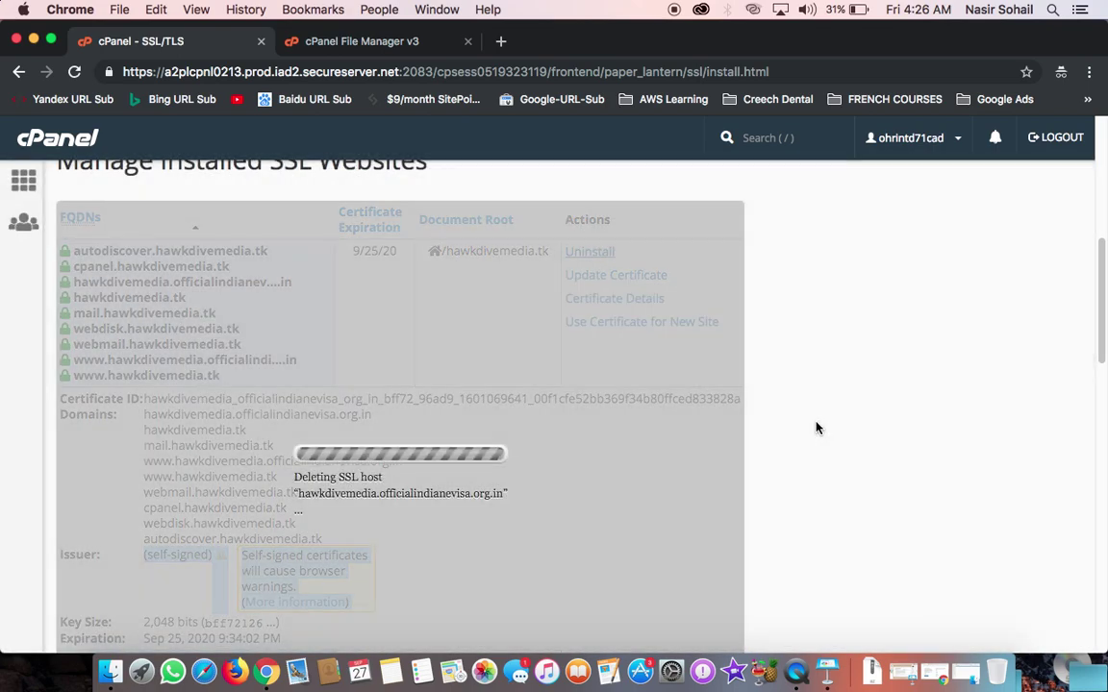
scroll(481, 442, "down", 5)
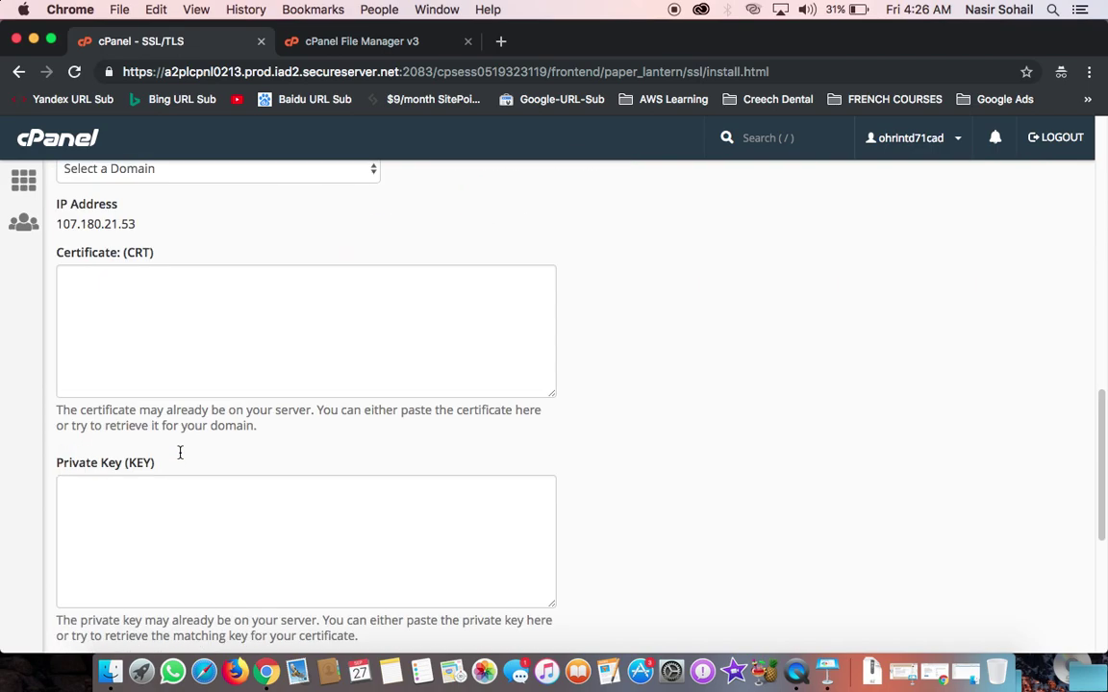
scroll(213, 363, "down", 1)
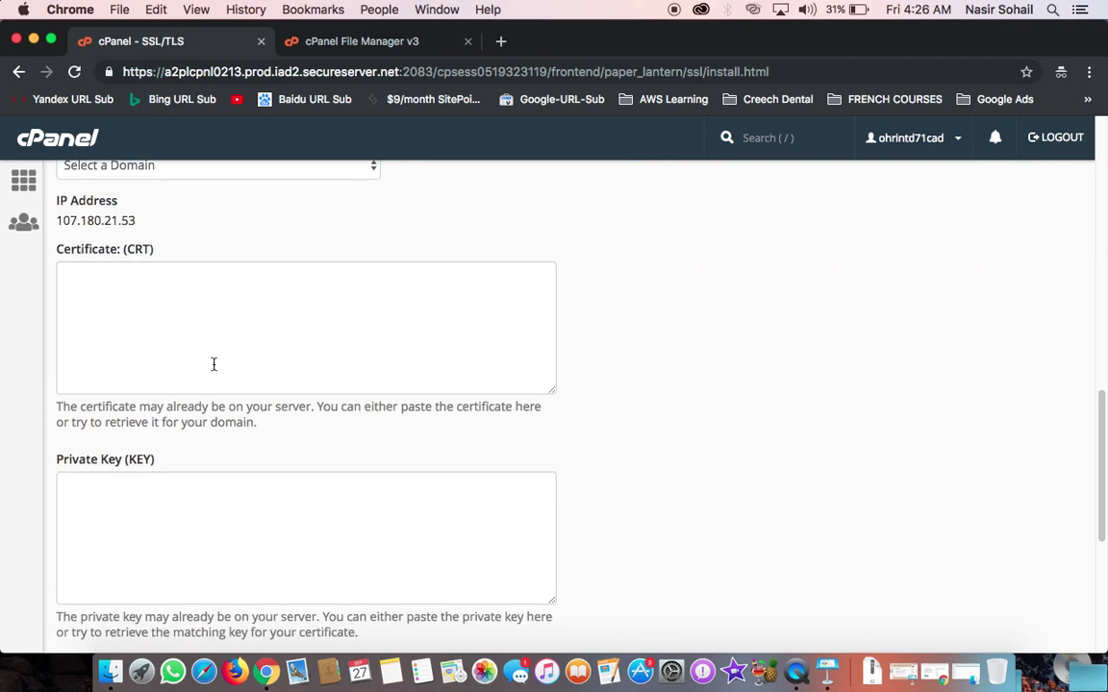
scroll(213, 363, "down", 2)
scroll(214, 370, "up", 9)
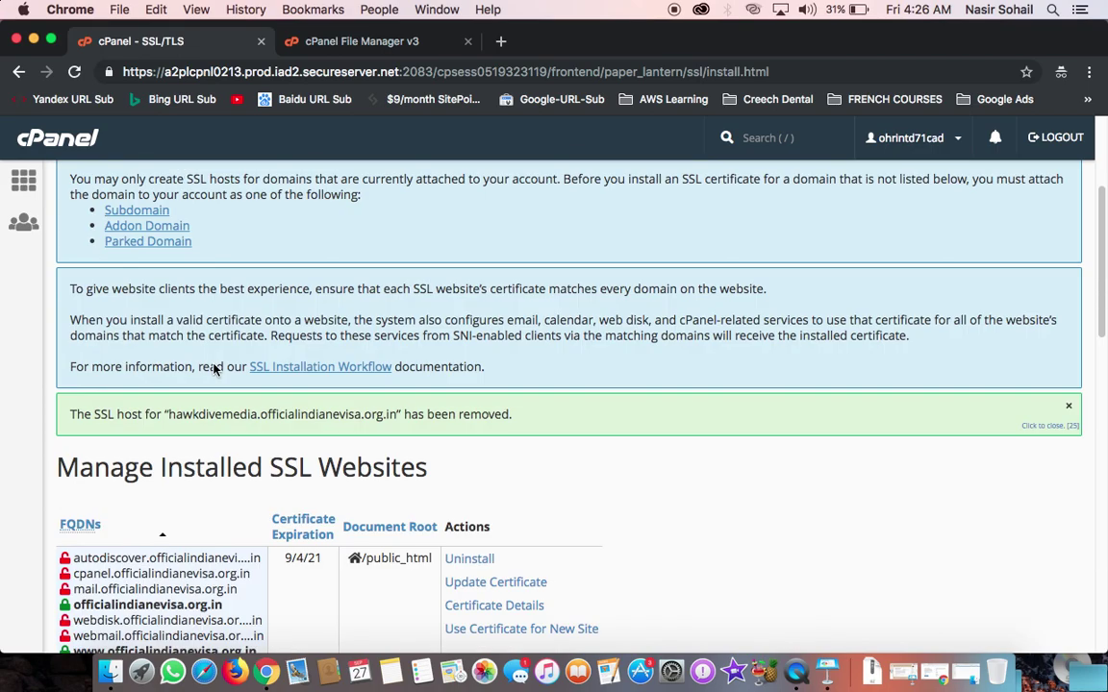
scroll(213, 371, "down", 4)
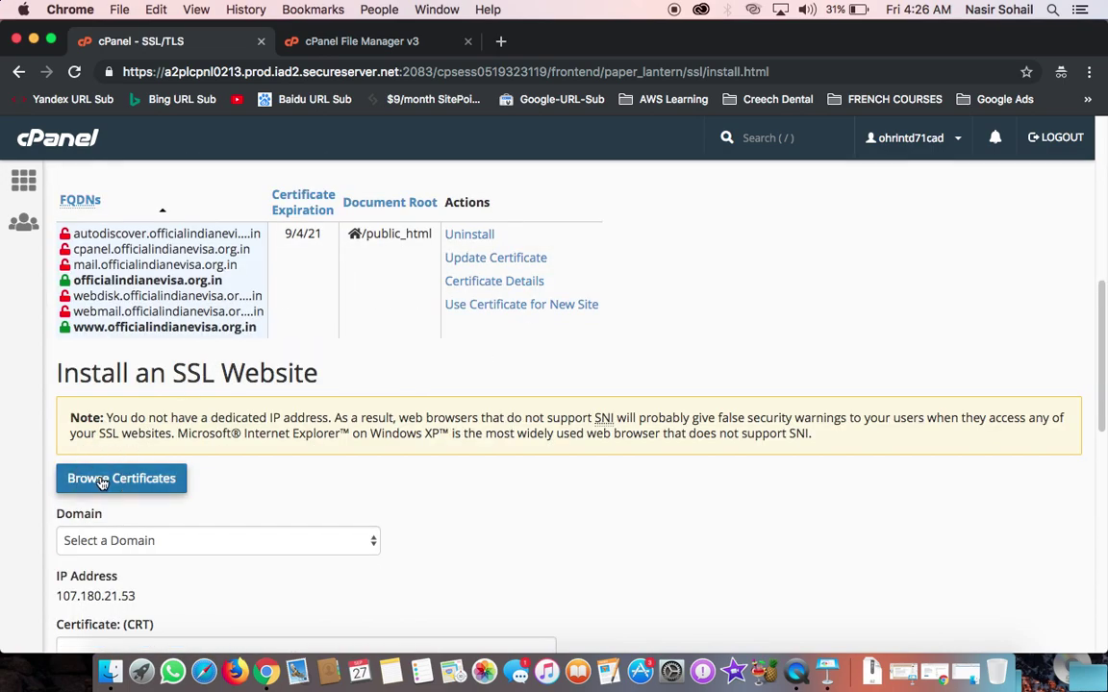
Step: Install the GoDaddy hawkdivemedia.tk certificate chosen via Browse Certificates and acknowledge the success message
left_click(90, 478)
scroll(427, 423, "down", 5)
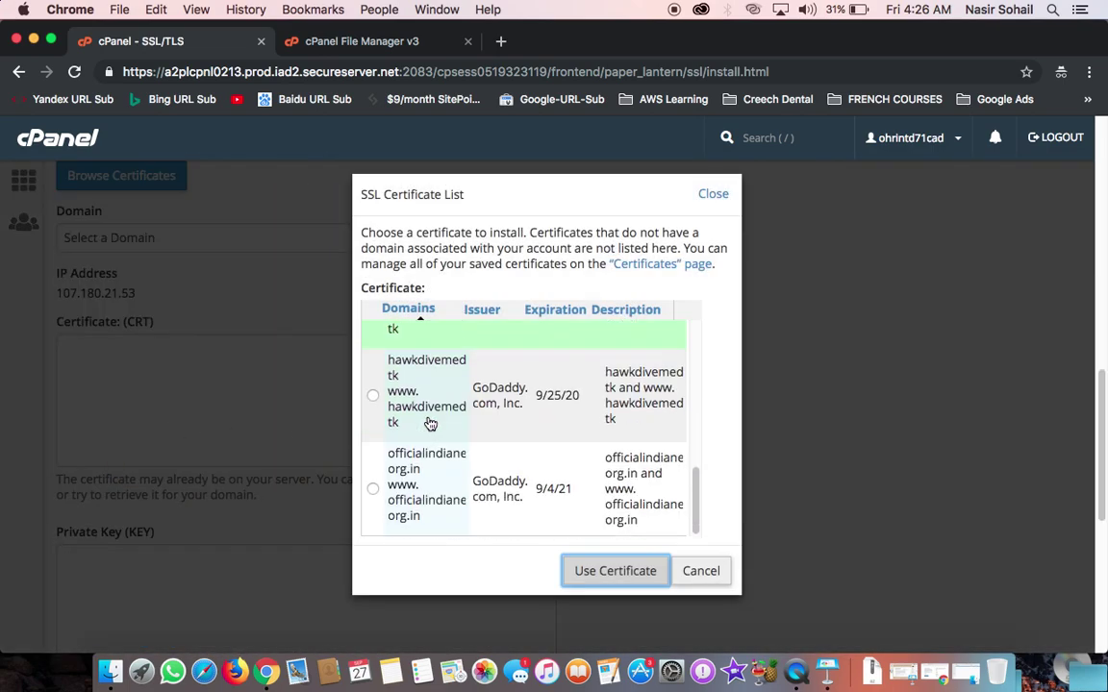
left_click(408, 402)
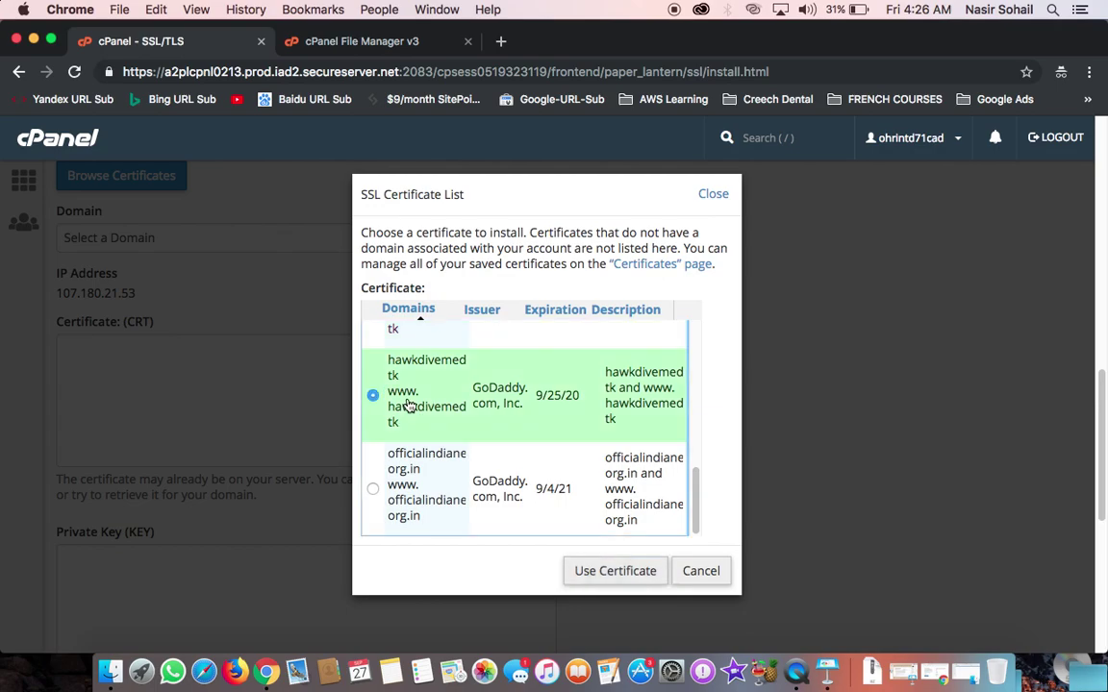
scroll(478, 413, "up", 2)
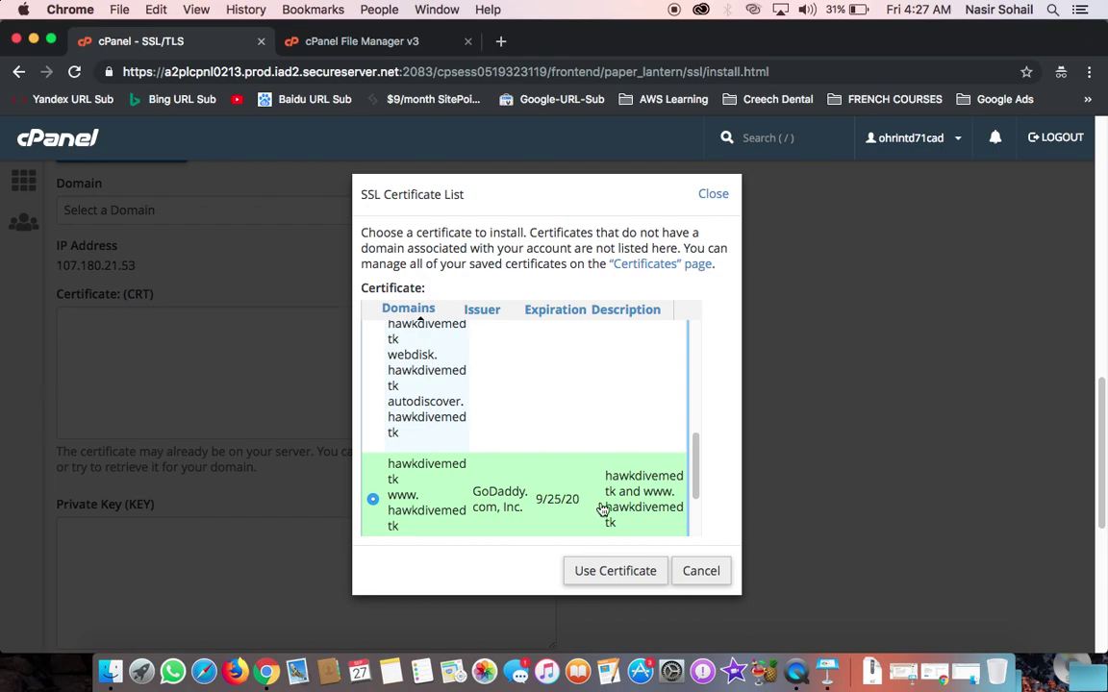
left_click(608, 580)
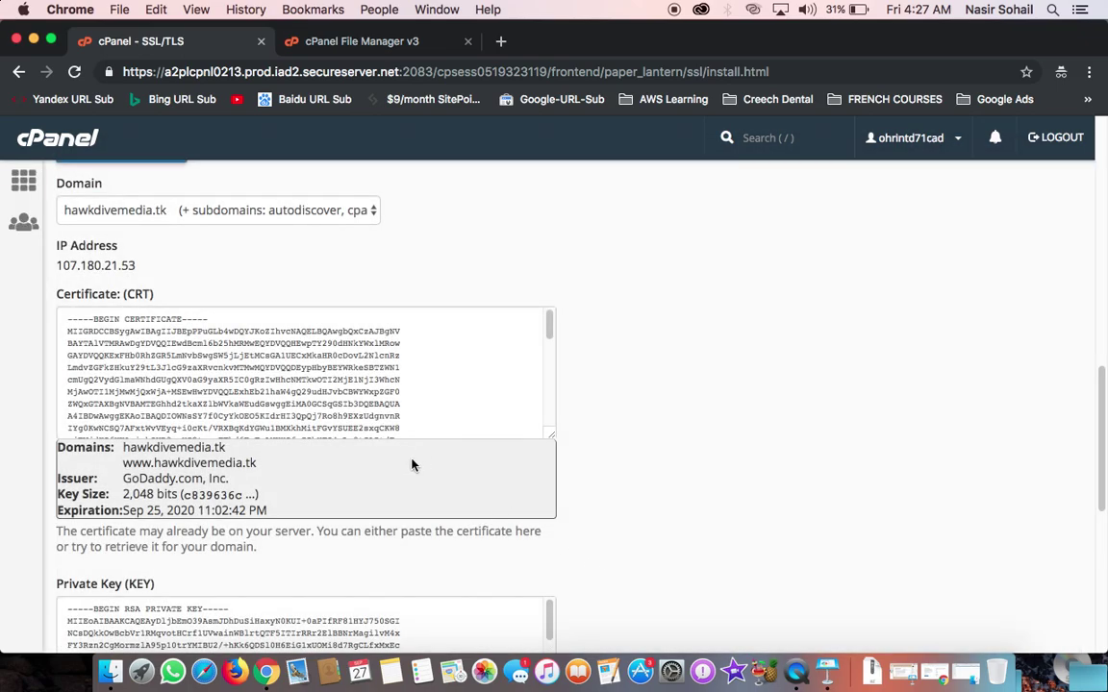
scroll(404, 471, "down", 10)
left_click(123, 514)
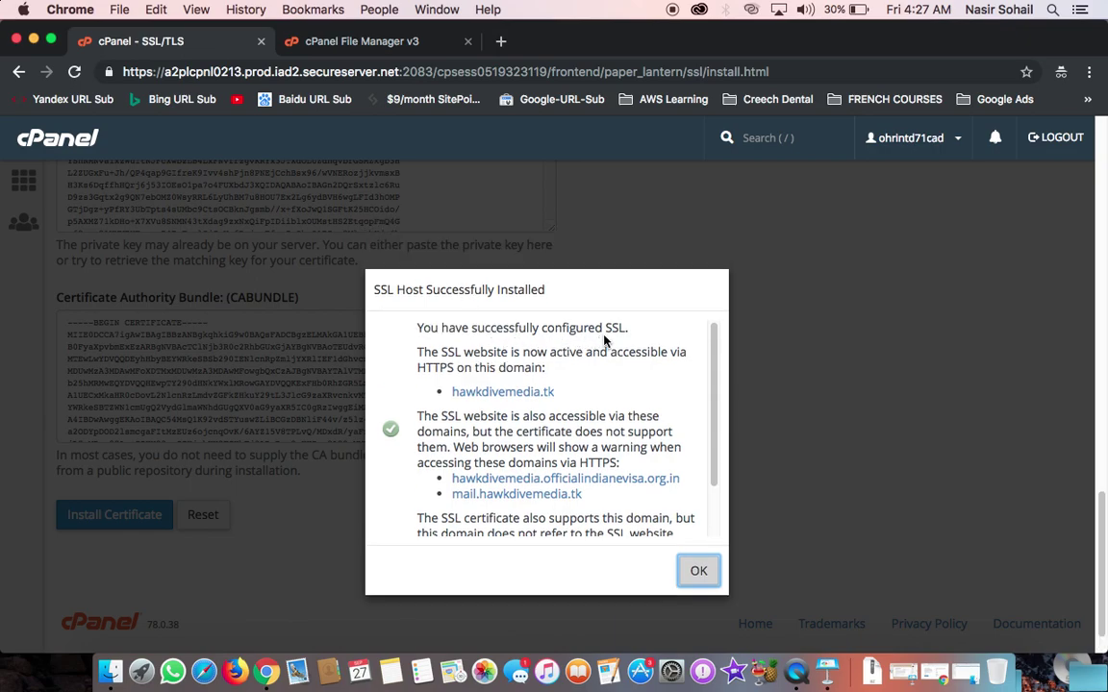
left_click(706, 575)
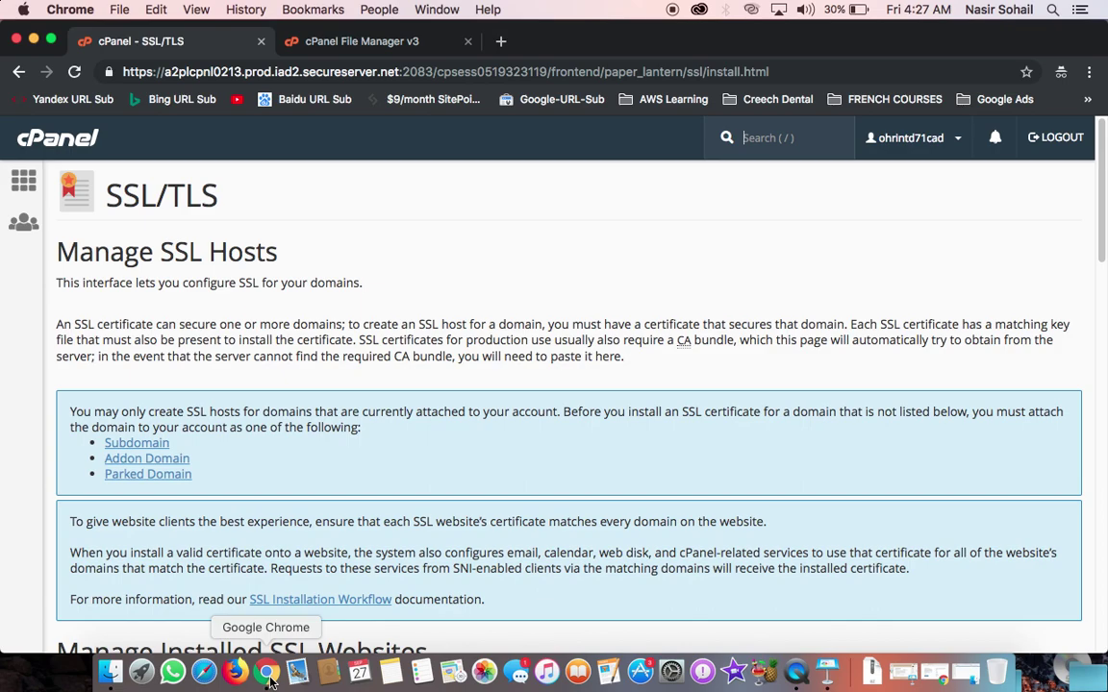
left_click(941, 676)
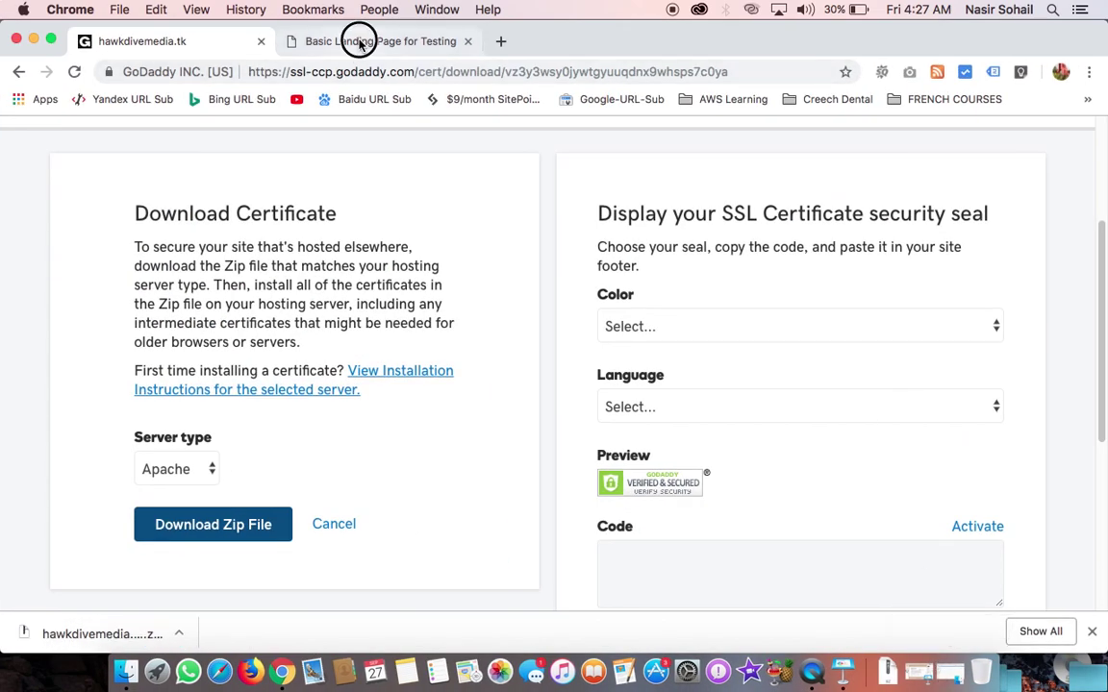
left_click(360, 41)
left_click(203, 72)
left_click(234, 76)
key("super+Left")
type("https")
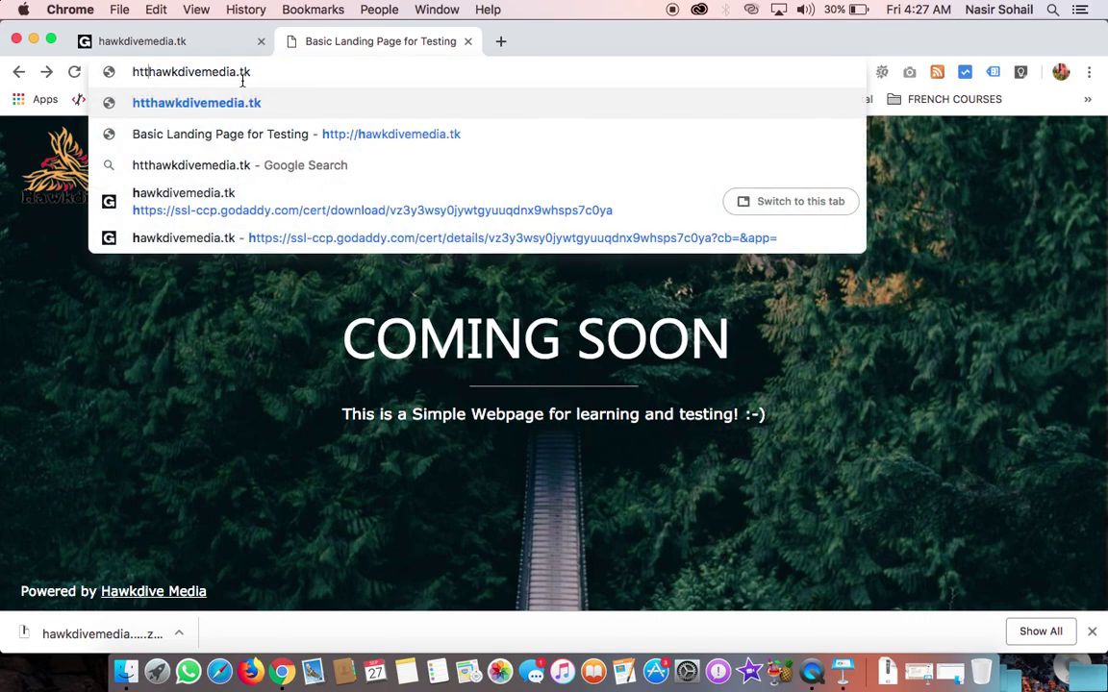
type("://")
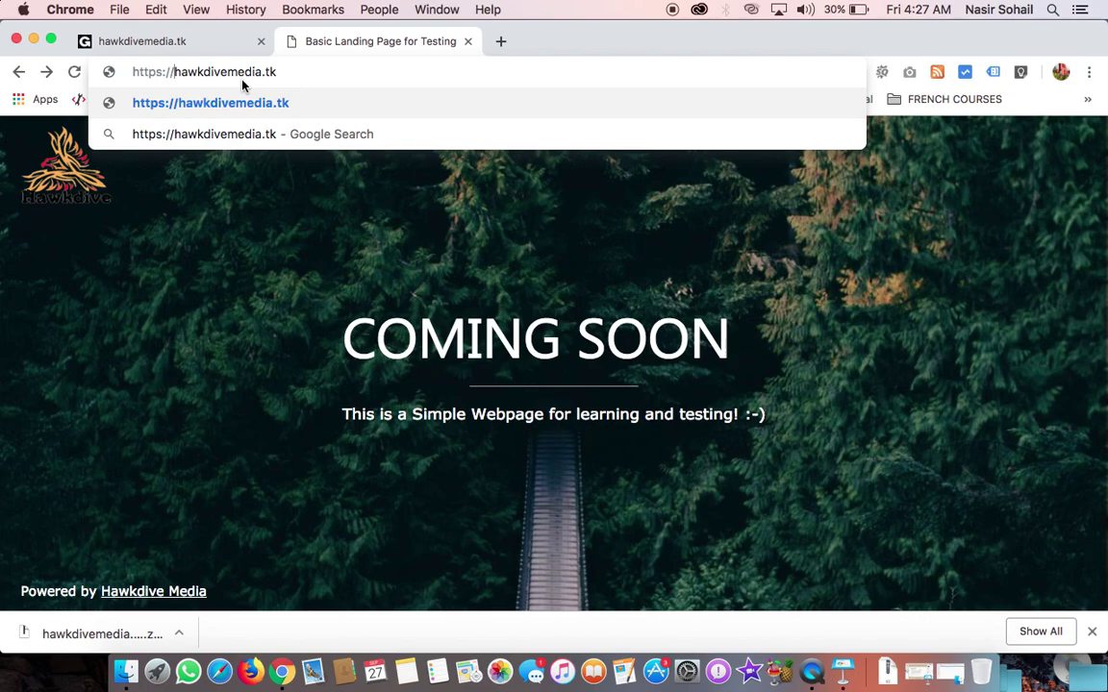
key("Return")
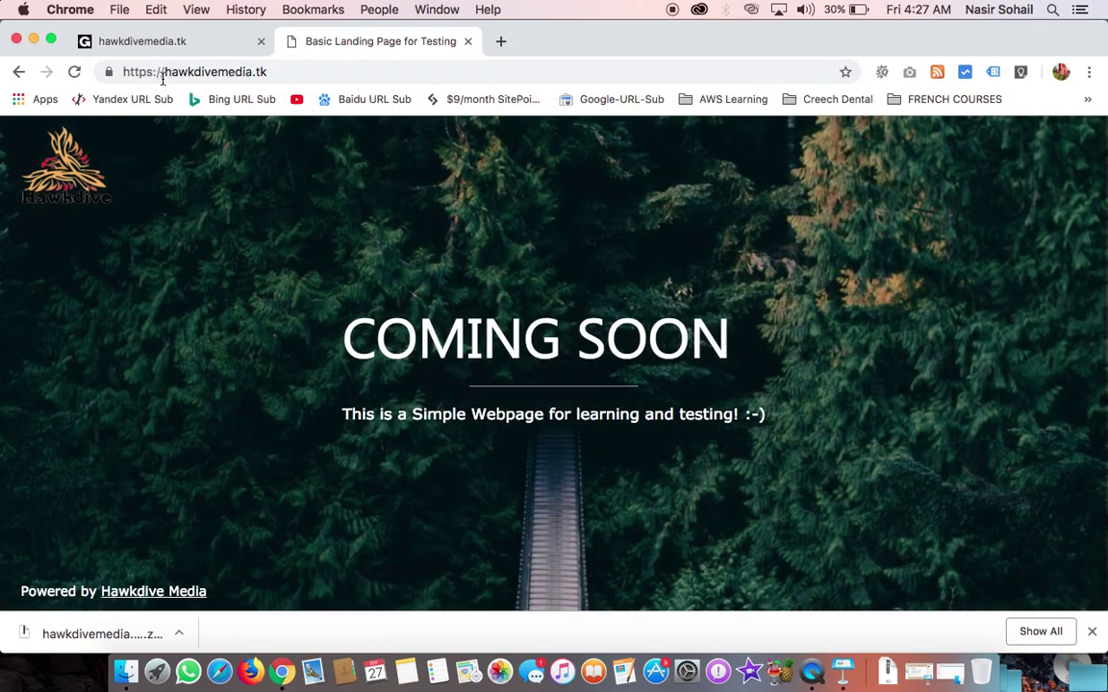
left_click(111, 73)
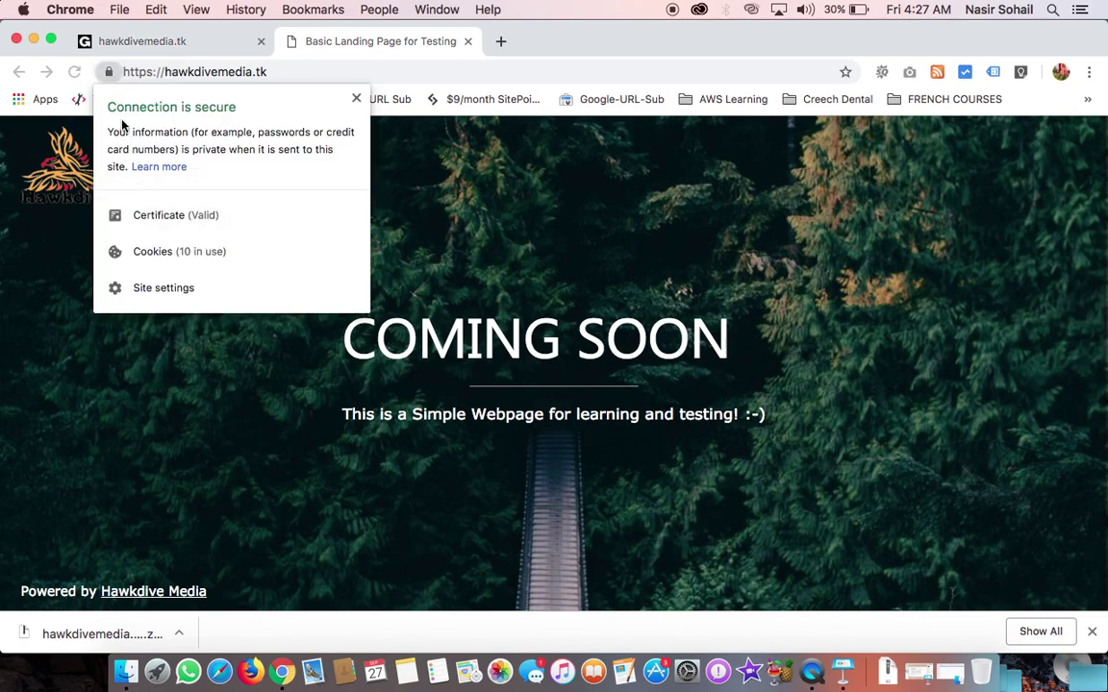
Step: Review the certificate details, confirming issuer Go Daddy Secure Certificate Authority - G2 and validity dates
left_click(181, 218)
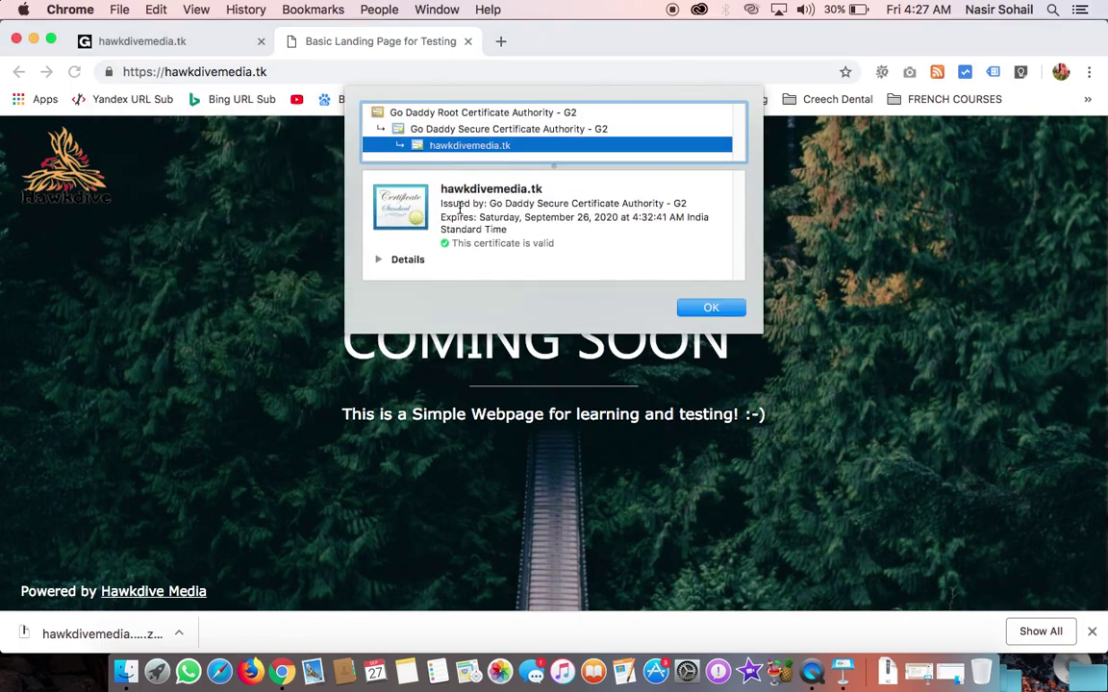
left_click_drag(444, 192, 687, 205)
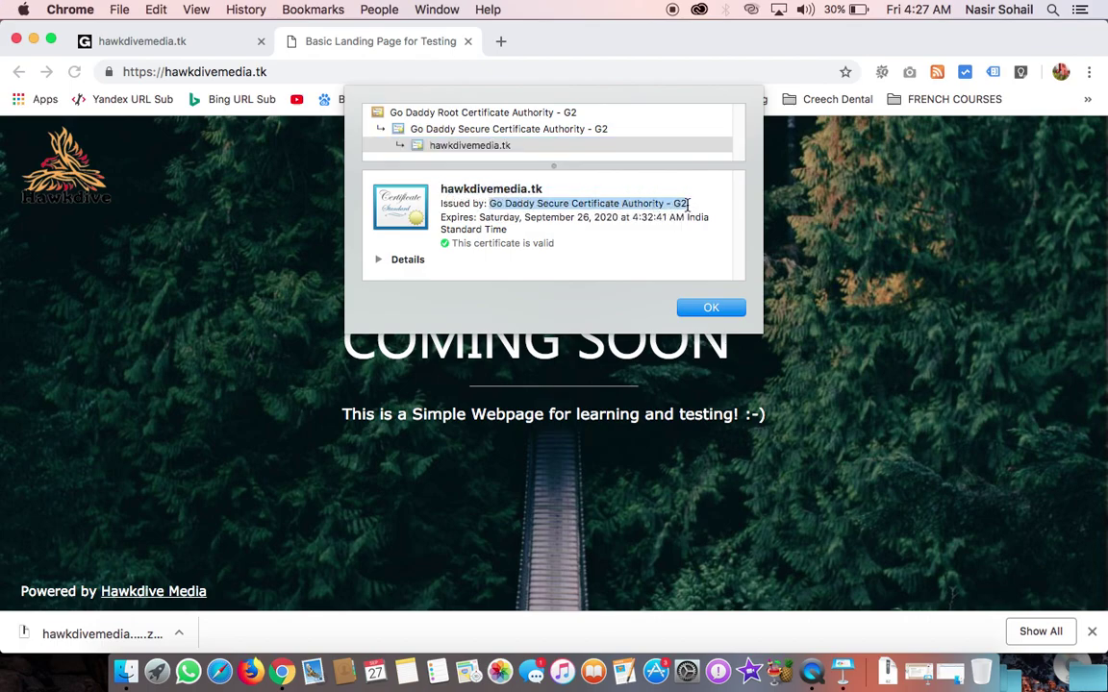
left_click(377, 261)
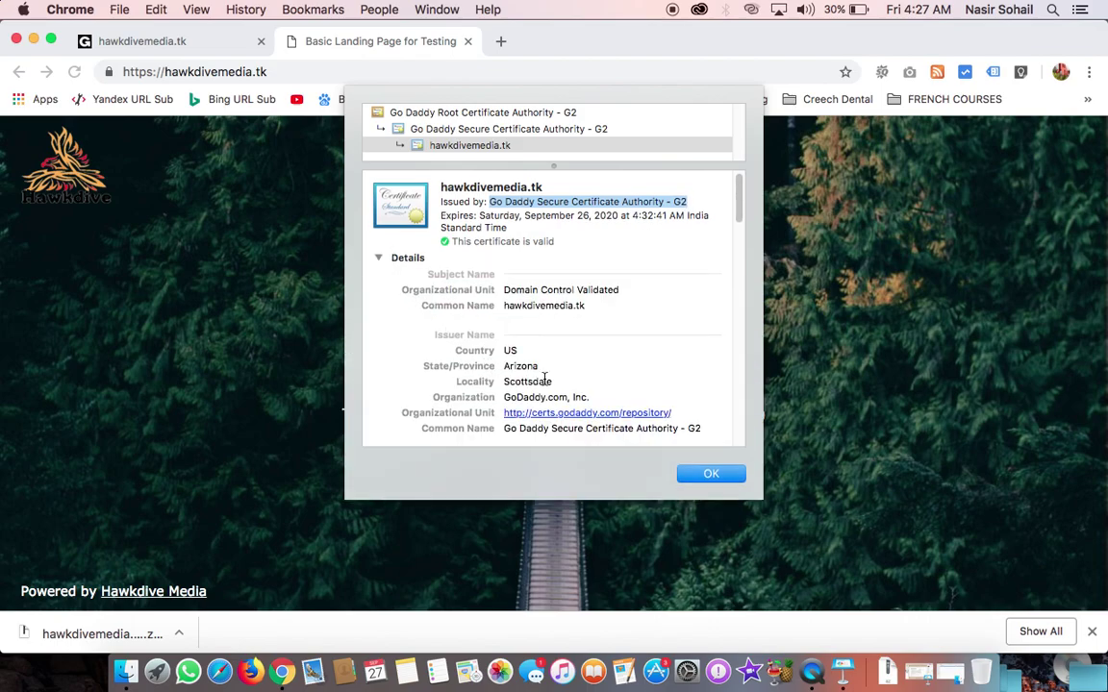
scroll(507, 380, "down", 5)
scroll(507, 380, "down", 2)
scroll(519, 361, "down", 1)
left_click_drag(504, 333, 627, 331)
scroll(516, 336, "up", 5)
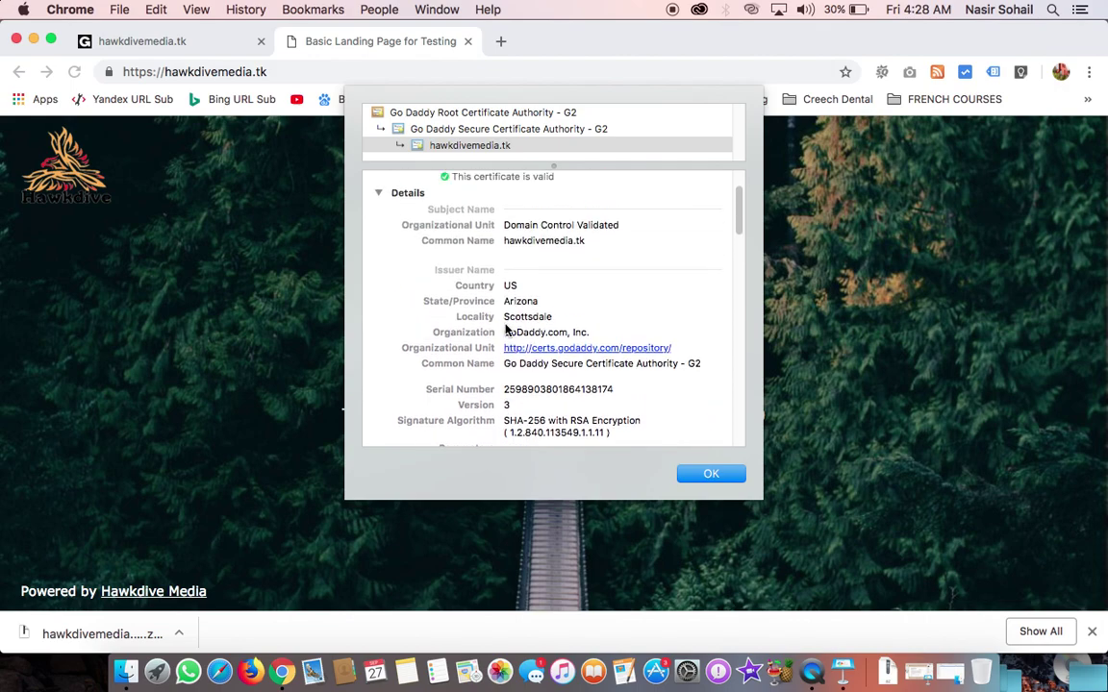
left_click(712, 474)
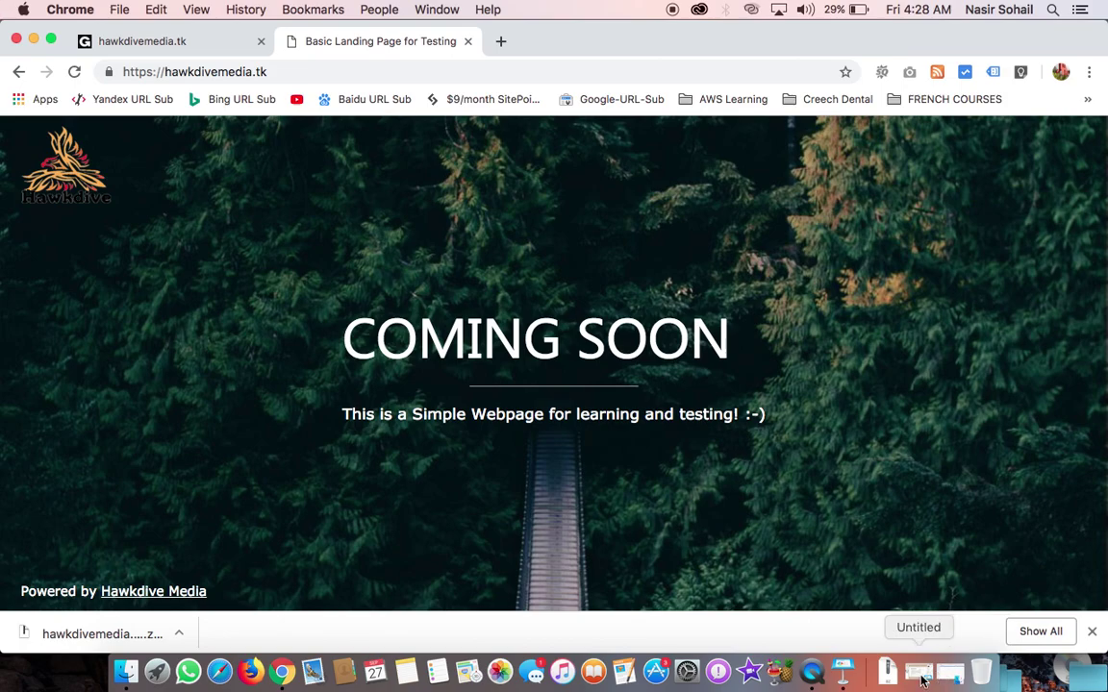
Step: Bring Keynote to the front, play the tutorial slideshow and advance one slide
left_click(843, 677)
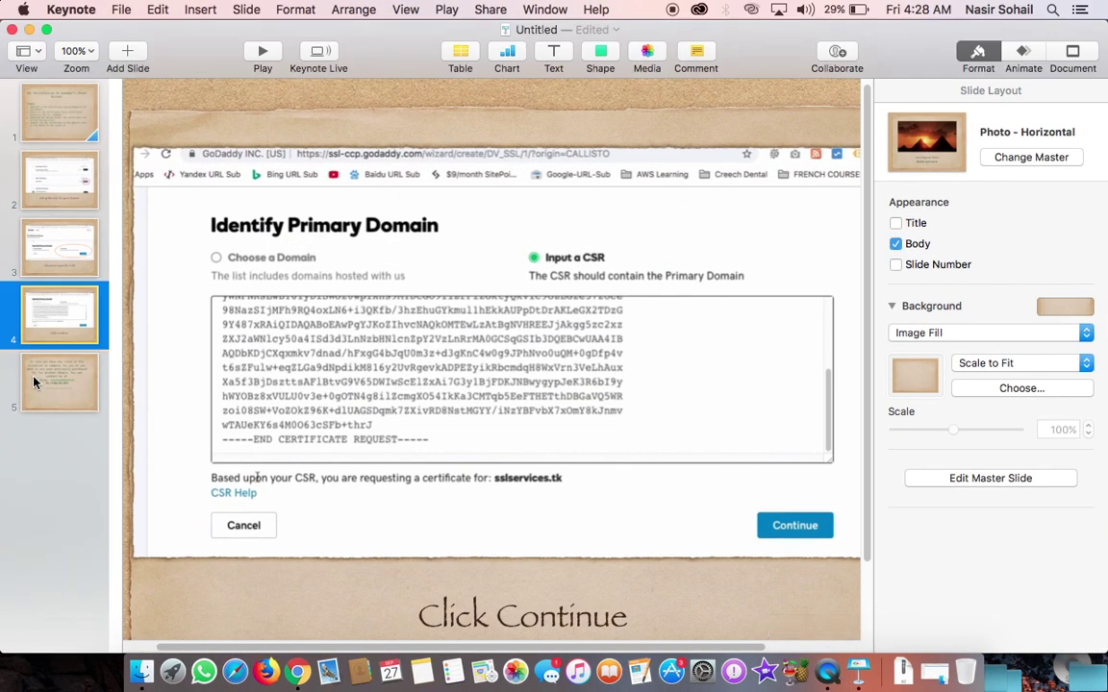
left_click(261, 52)
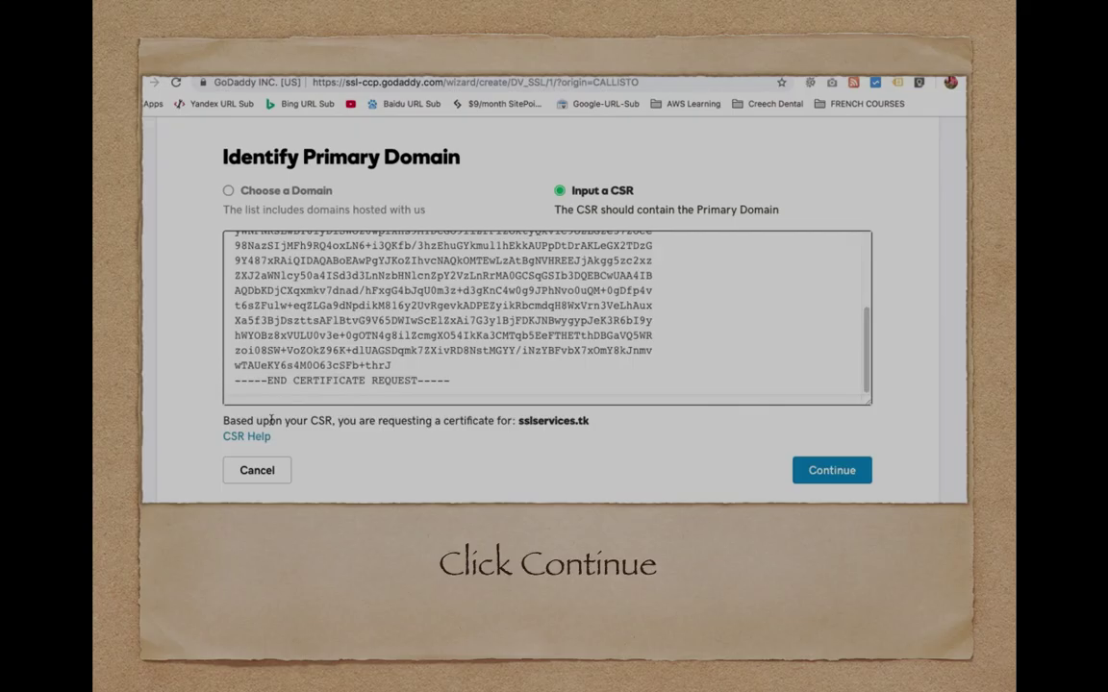
key("Right")
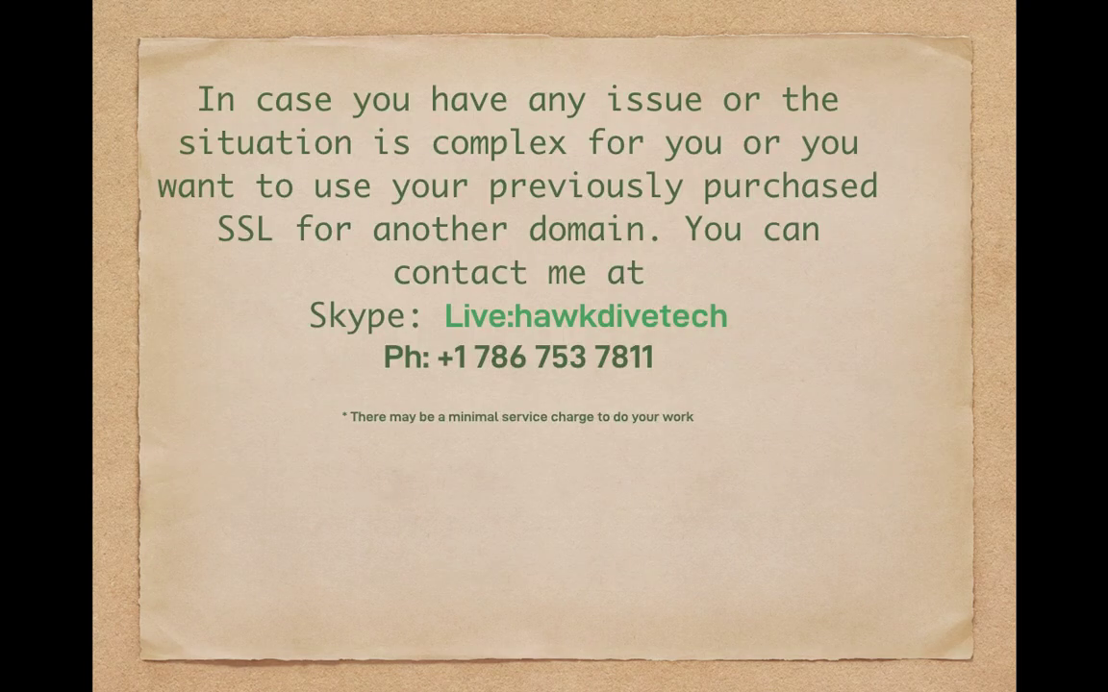